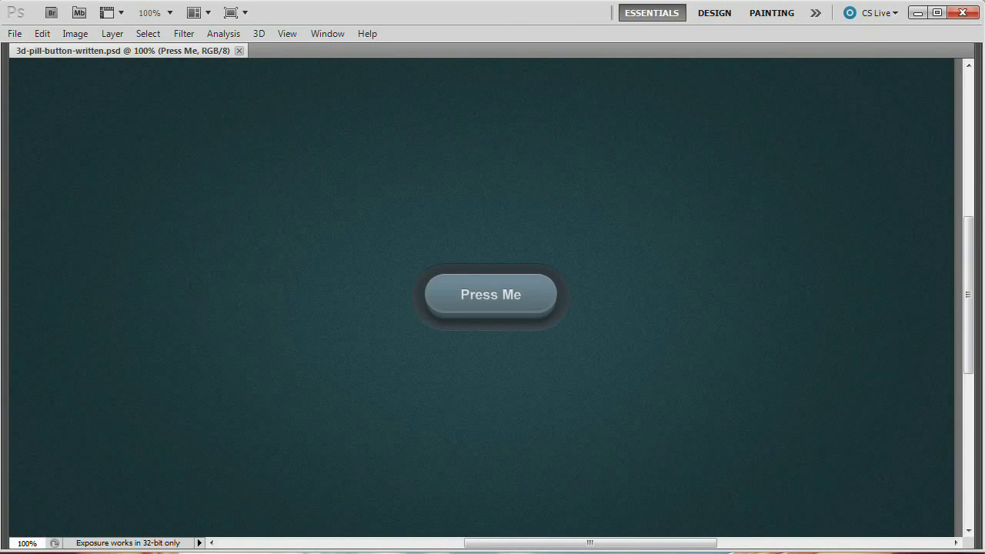
Switch to the browser to examine the 3D Green Button design on 365psd, and return to Photoshop
key(alt+Tab)
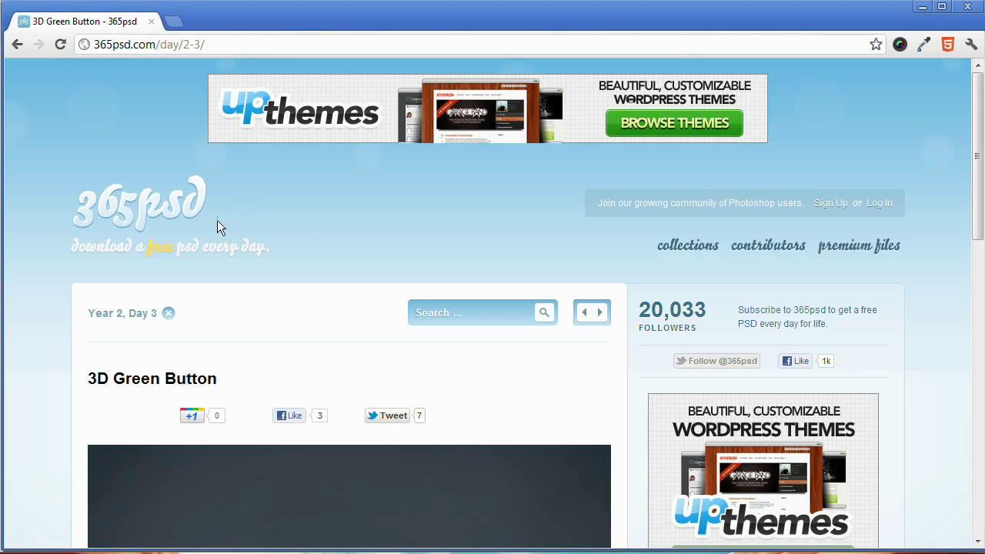
scroll(346, 327, down, 4)
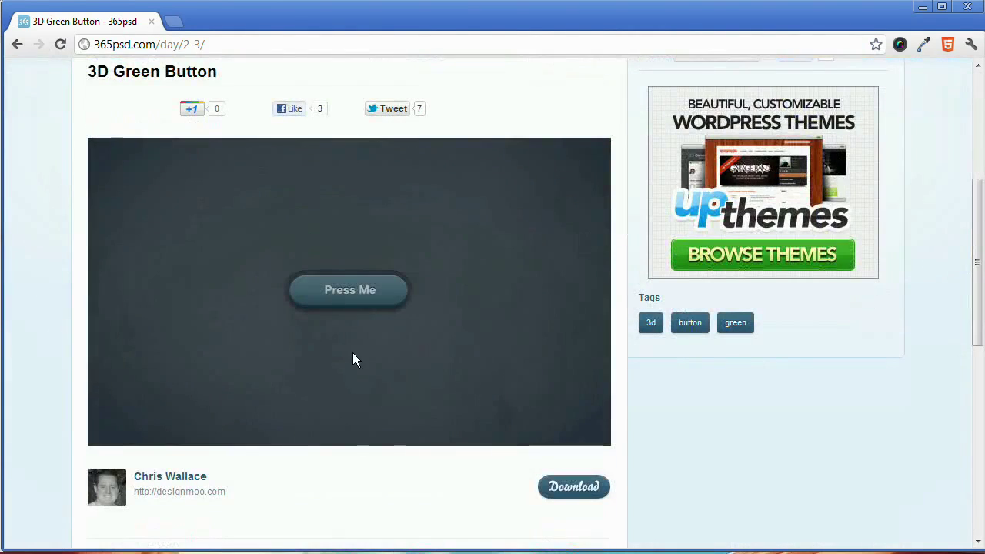
scroll(354, 359, up, 1)
scroll(353, 361, up, 3)
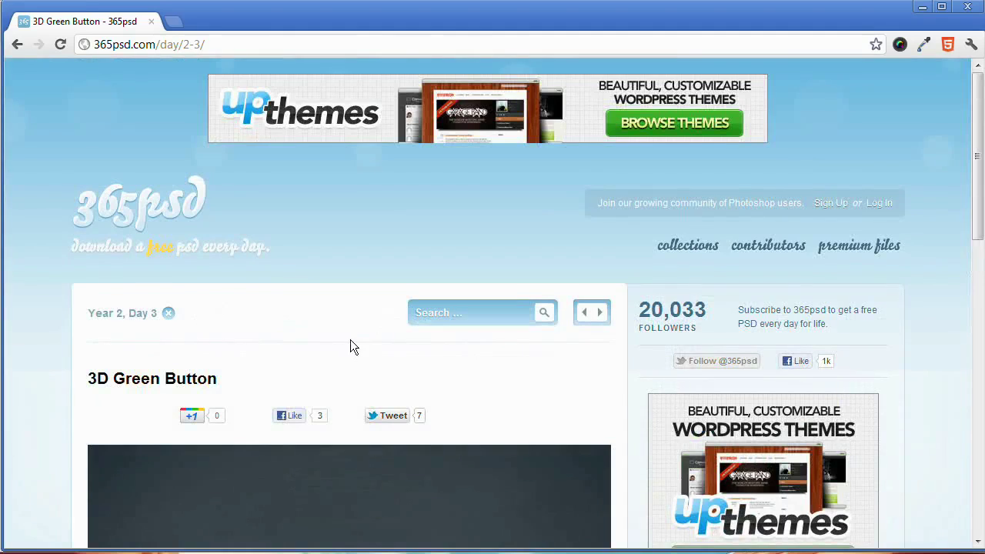
key(alt+Tab)
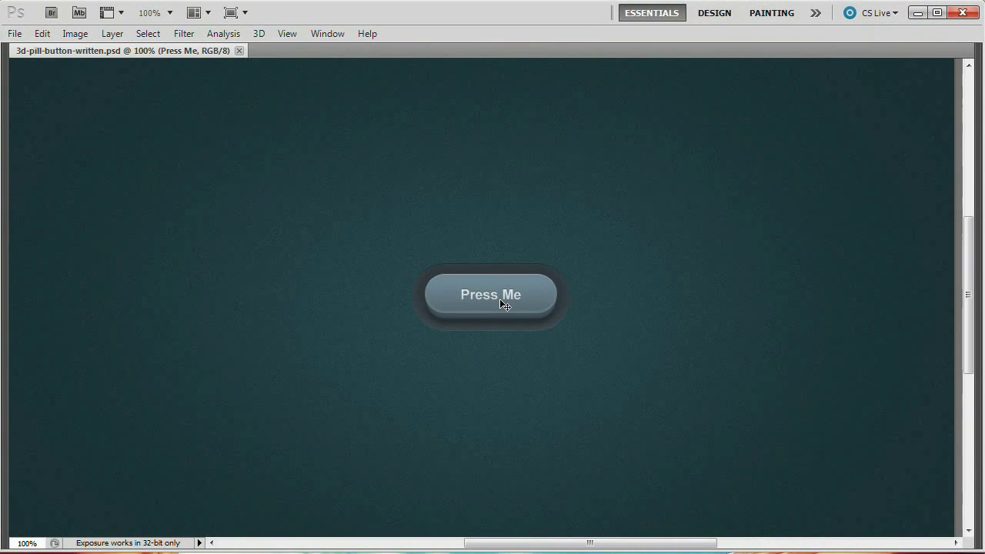
Create a new white 1280 by 720 pixel RGB document at 72 pixels/inch named 3d-pill-button
key(Tab)
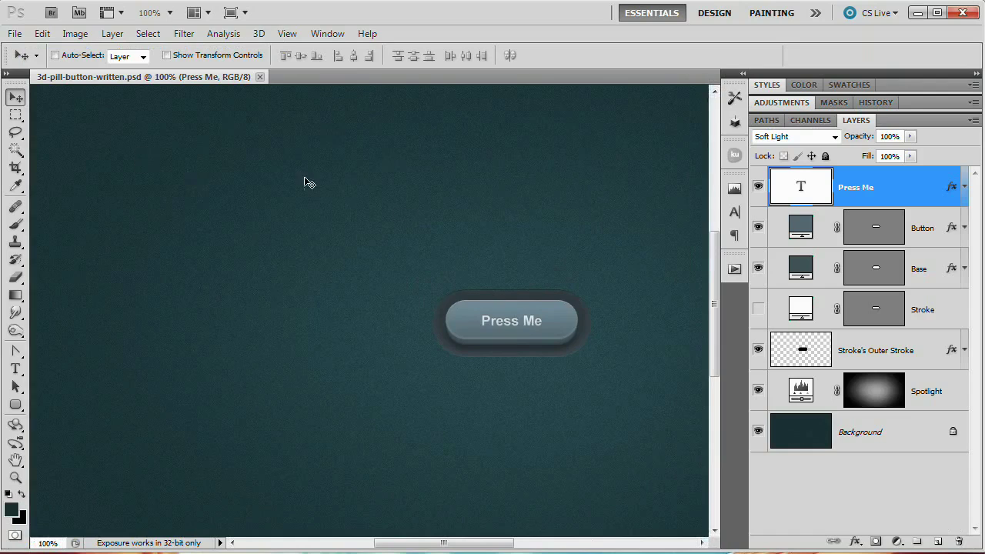
drag(506, 264, 376, 247)
click(15, 33)
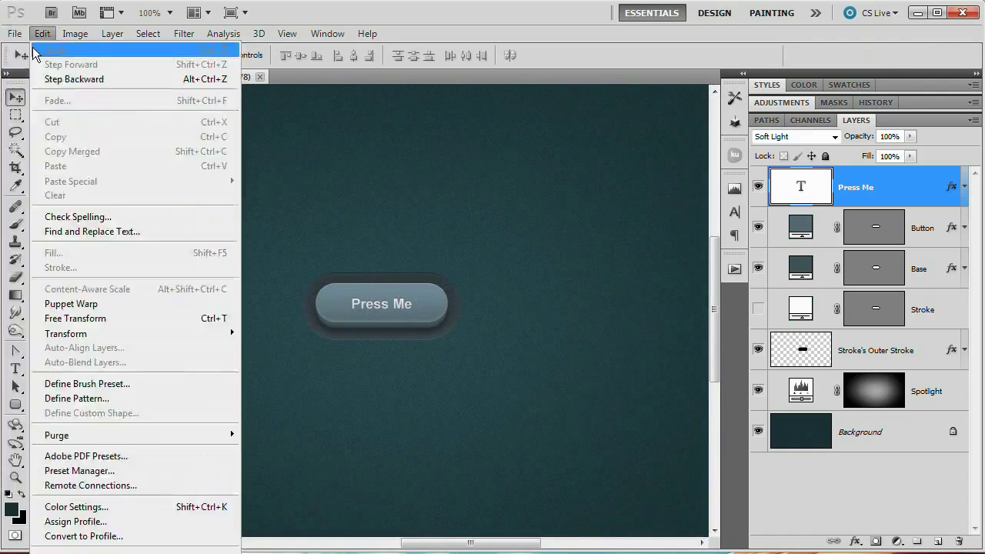
click(27, 50)
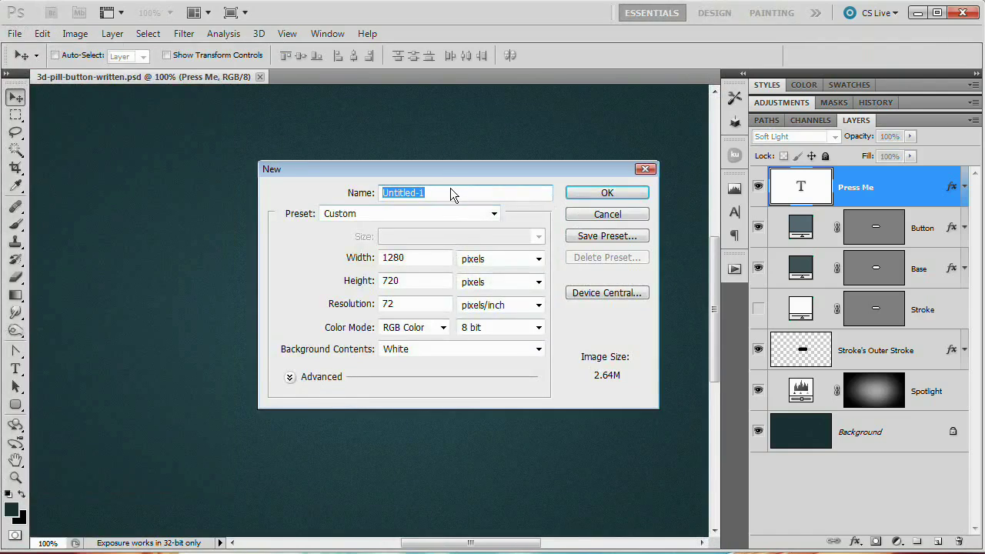
text(3d-pill-button)
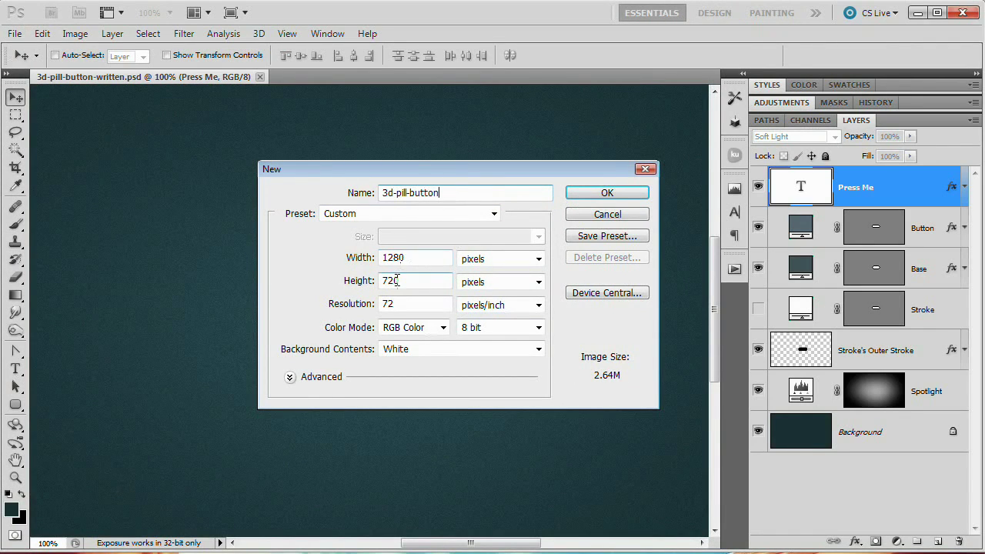
click(607, 193)
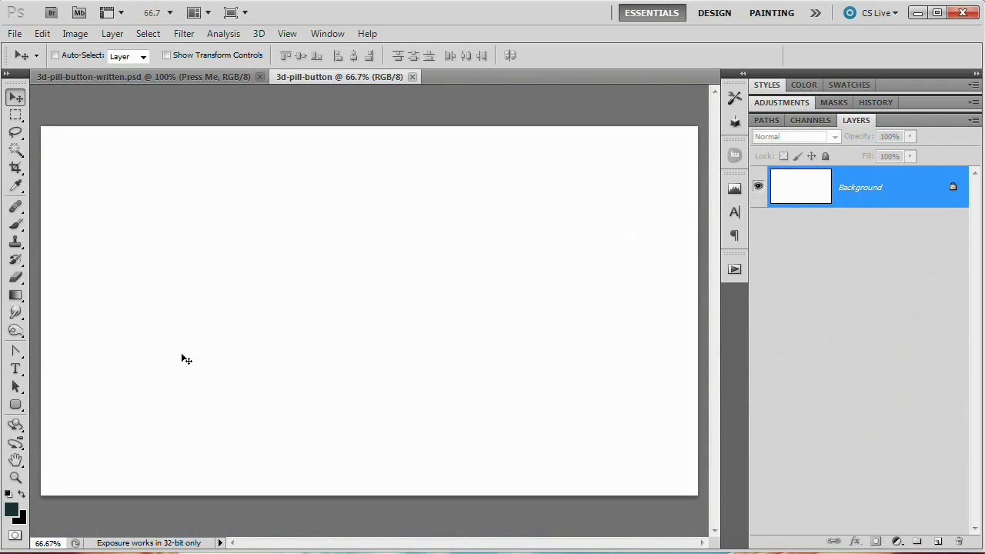
Set the foreground color to #1a3135 and fill the Background layer with it
click(14, 512)
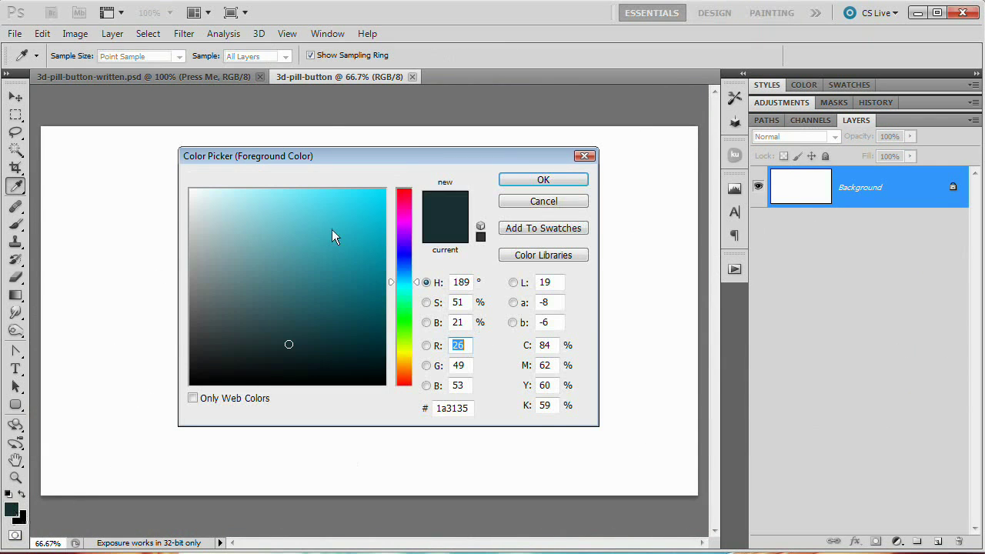
double_click(468, 408)
text(1a)
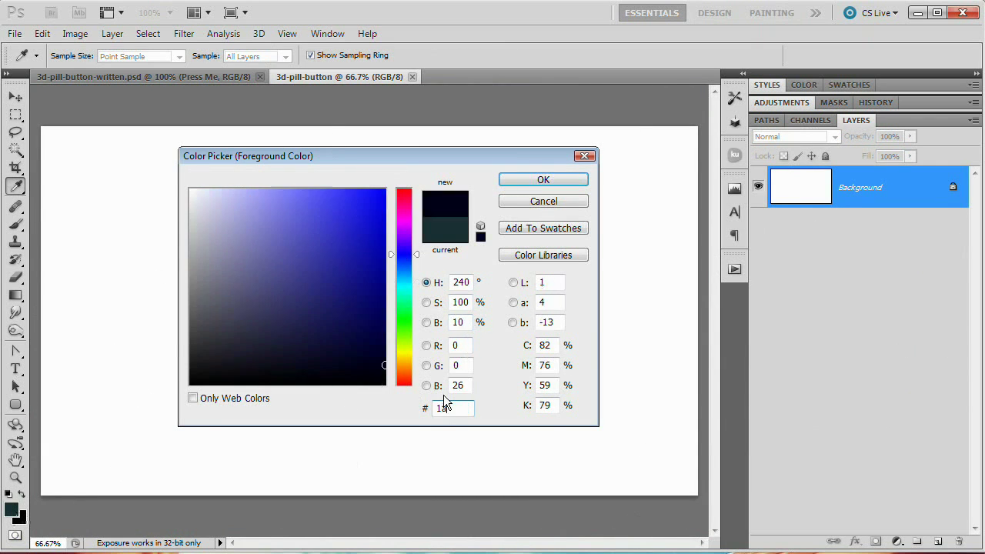
text(3135)
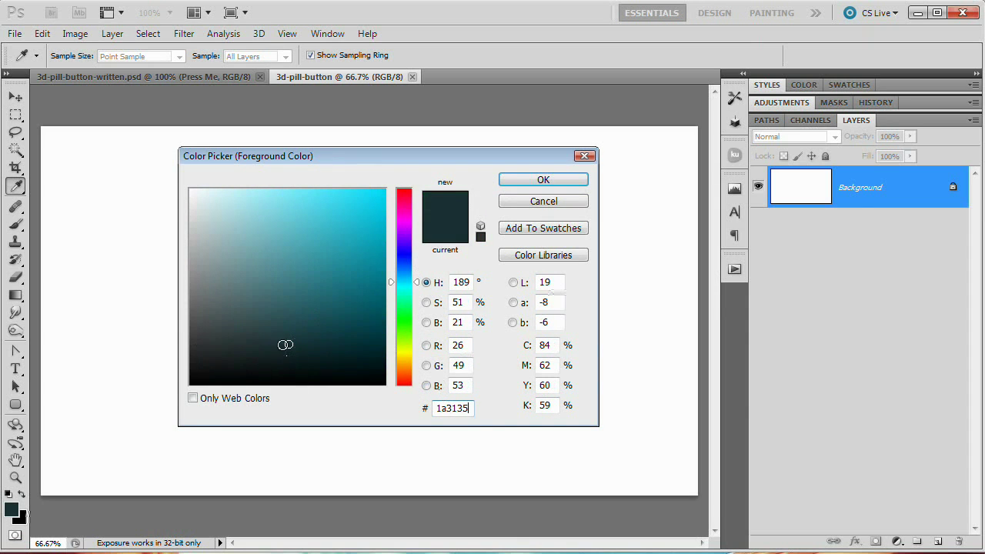
click(543, 180)
key(v)
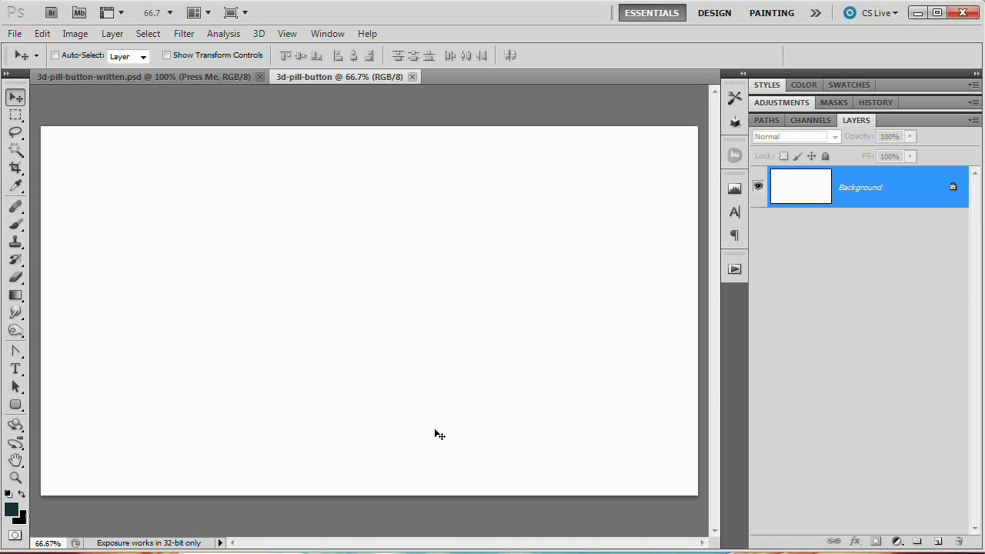
key(alt+BackSpace)
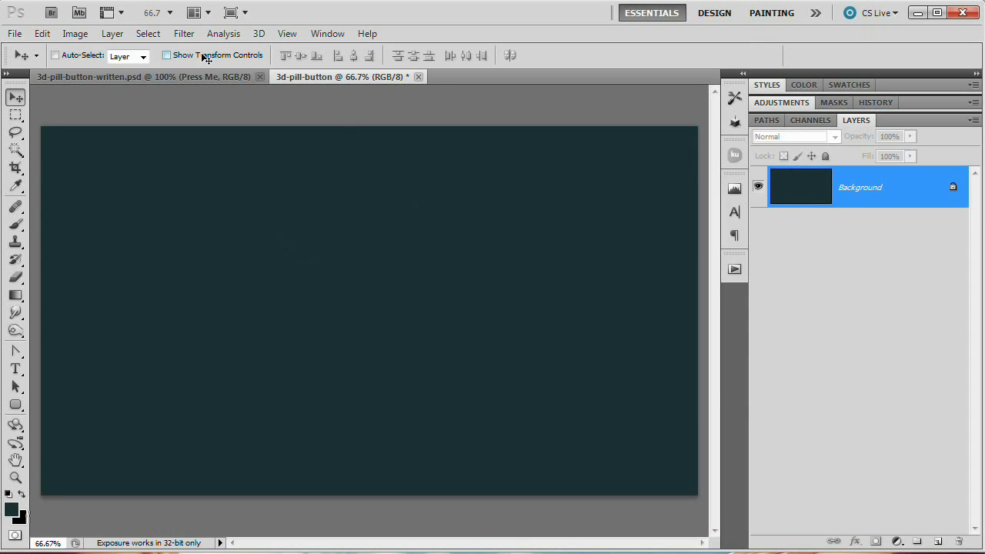
Apply the Add Noise filter to the Background layer with amount 2%, Uniform distribution and Monochromatic
click(185, 36)
mouse_move(235, 216)
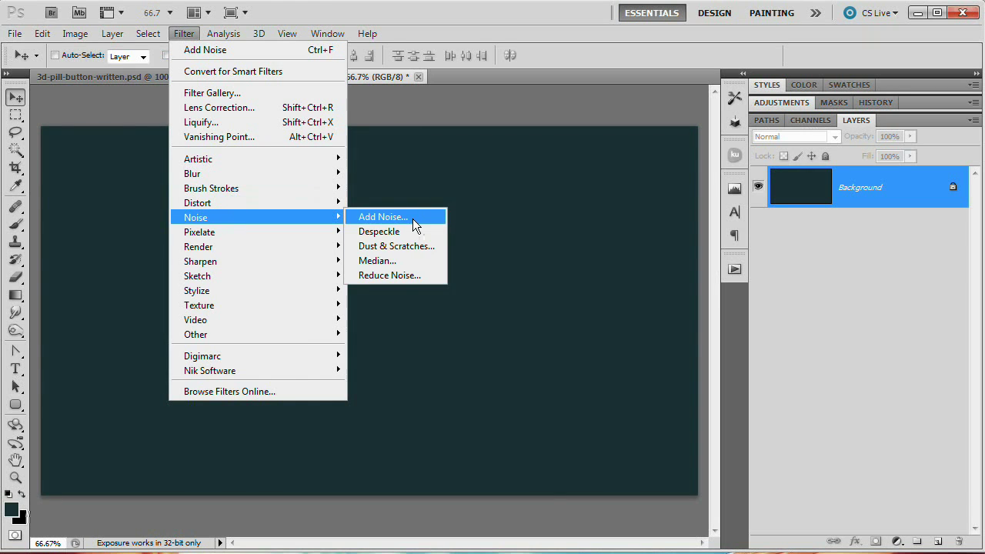
click(413, 216)
drag(396, 167, 408, 161)
click(357, 376)
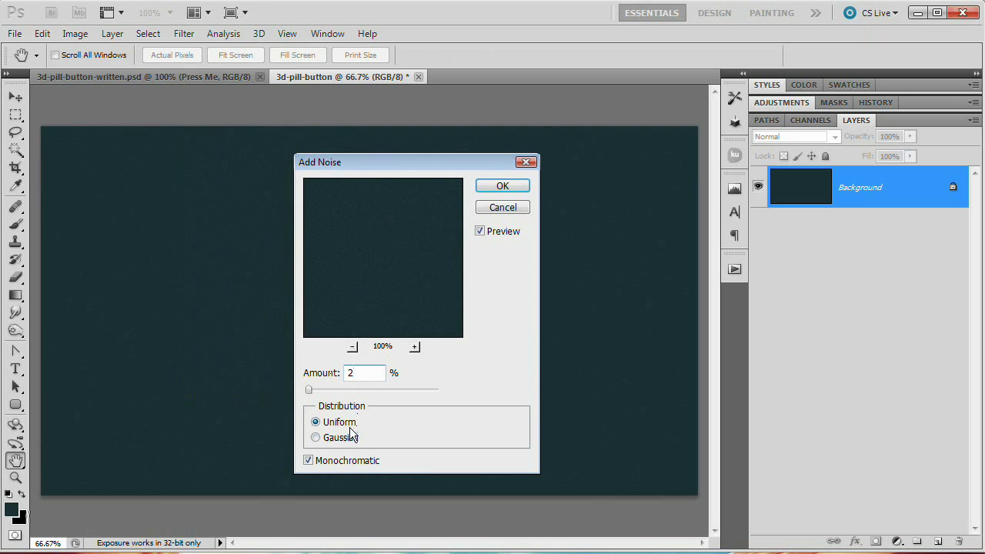
click(502, 186)
key(v)
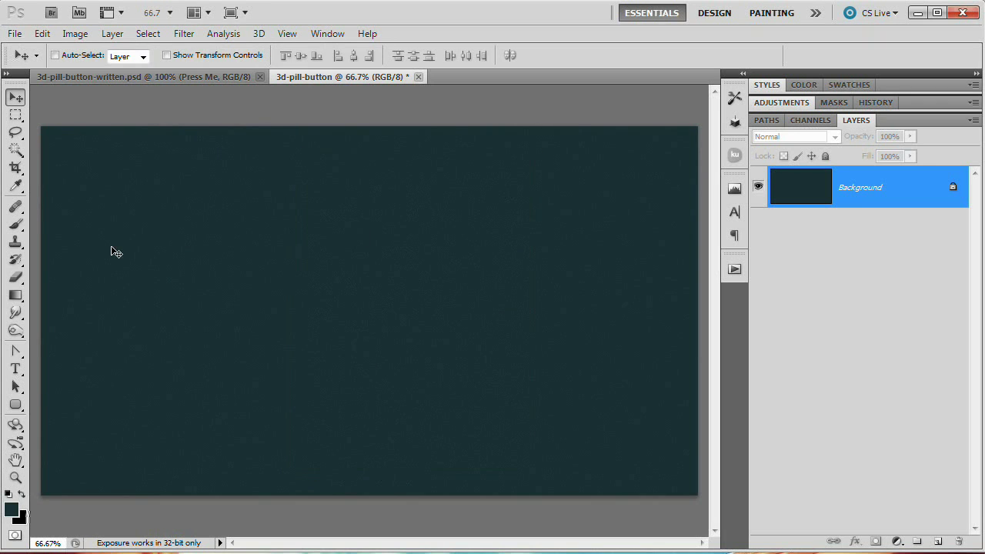
Draw a jagged freehand Lasso selection across the middle of the canvas
click(21, 136)
click(66, 131)
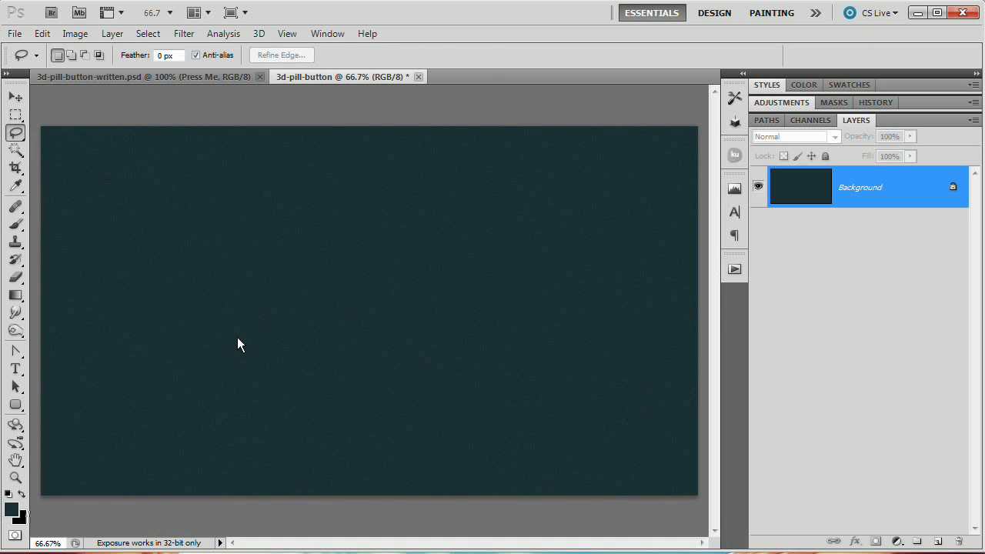
mouse_move(133, 314)
mouse_down()
mouse_move(232, 286)
mouse_move(291, 213)
mouse_move(317, 317)
mouse_move(416, 175)
mouse_move(449, 325)
mouse_move(484, 274)
mouse_move(544, 239)
mouse_move(562, 334)
mouse_move(634, 345)
mouse_move(526, 381)
mouse_move(503, 372)
mouse_move(413, 439)
mouse_move(299, 347)
mouse_move(254, 416)
mouse_move(238, 354)
mouse_move(106, 323)
mouse_up()
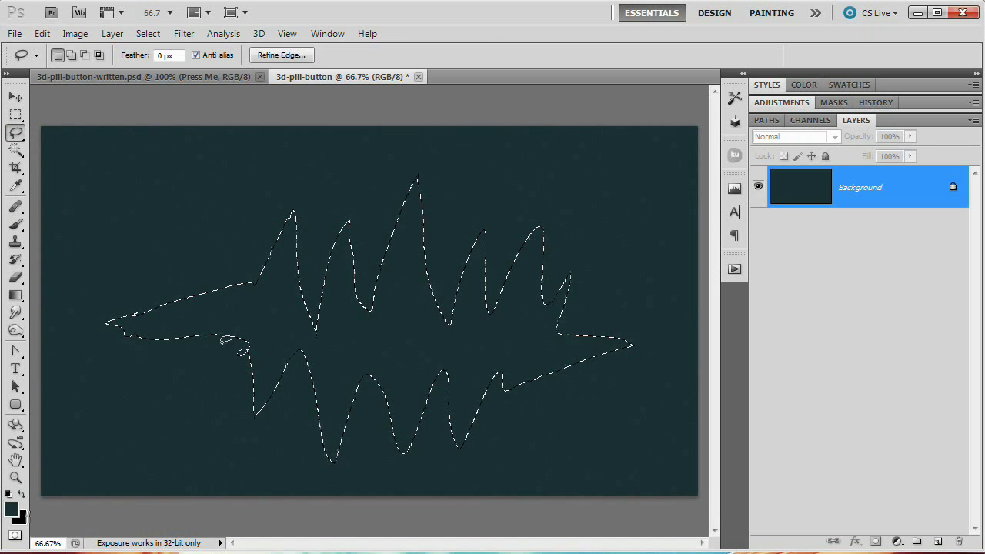
Feather the lasso selection with a radius of 150 pixels
click(147, 33)
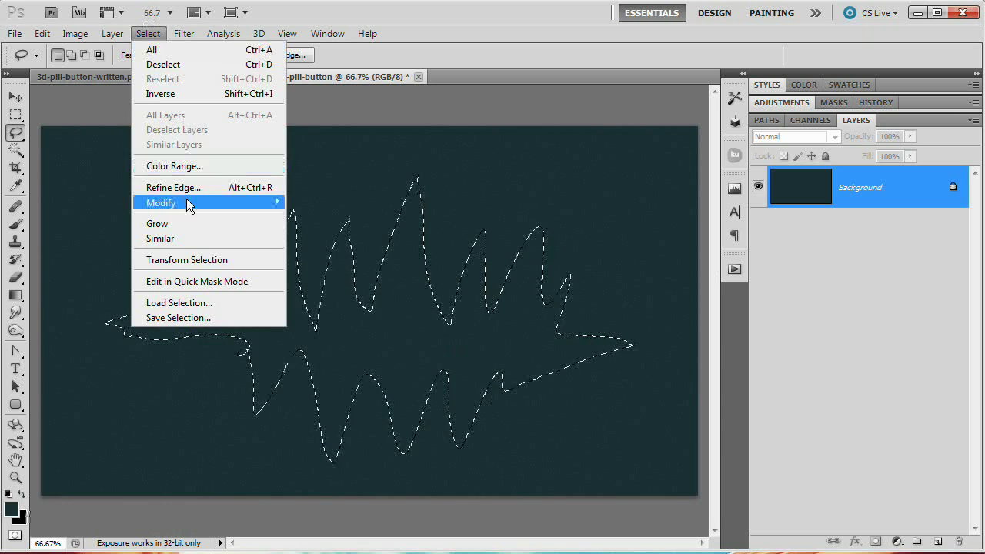
mouse_move(258, 207)
click(315, 260)
drag(723, 281, 450, 220)
click(459, 254)
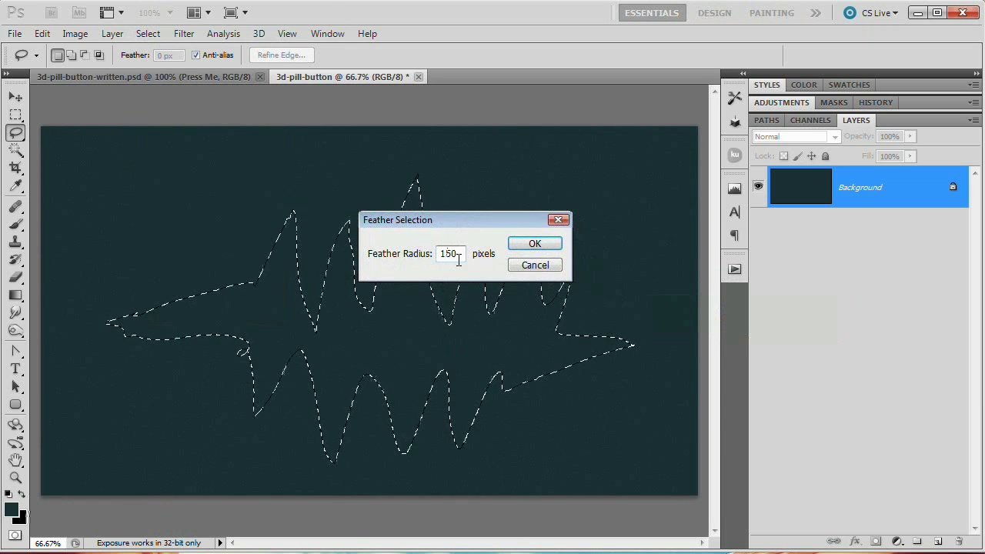
click(542, 245)
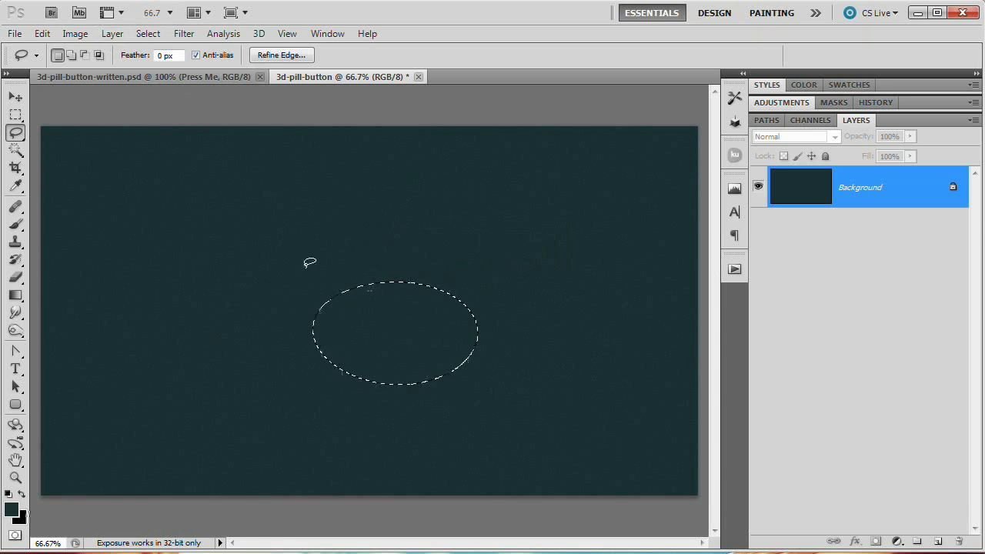
Add a Levels adjustment layer named spotlight in Screen blend mode, masked by the feathered selection
click(113, 34)
mouse_move(173, 167)
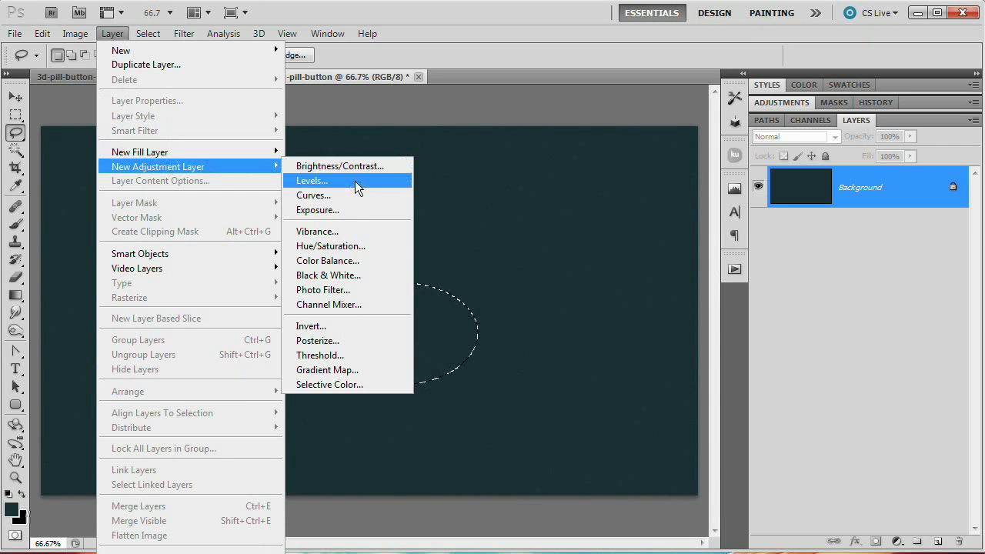
click(338, 182)
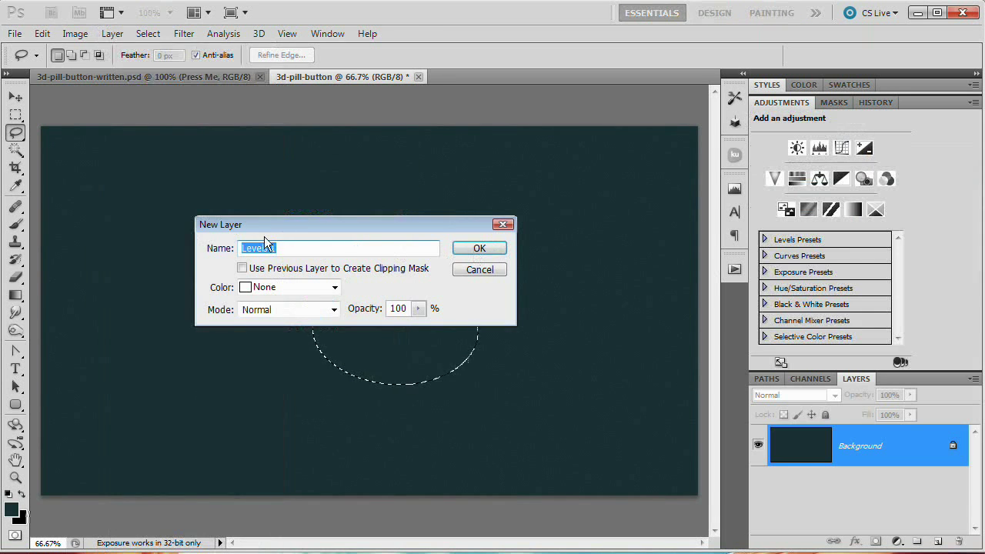
text(spotlight)
click(300, 309)
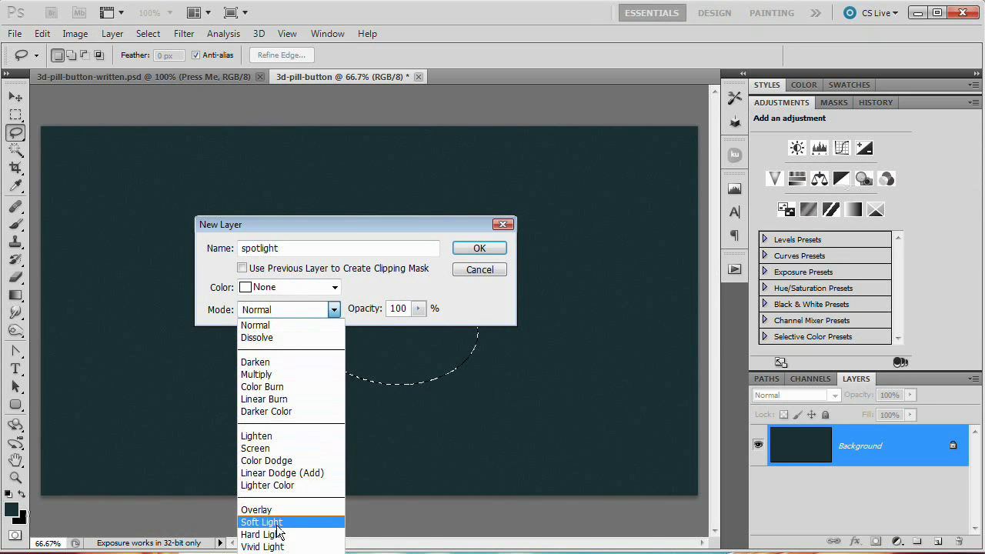
click(268, 450)
click(480, 250)
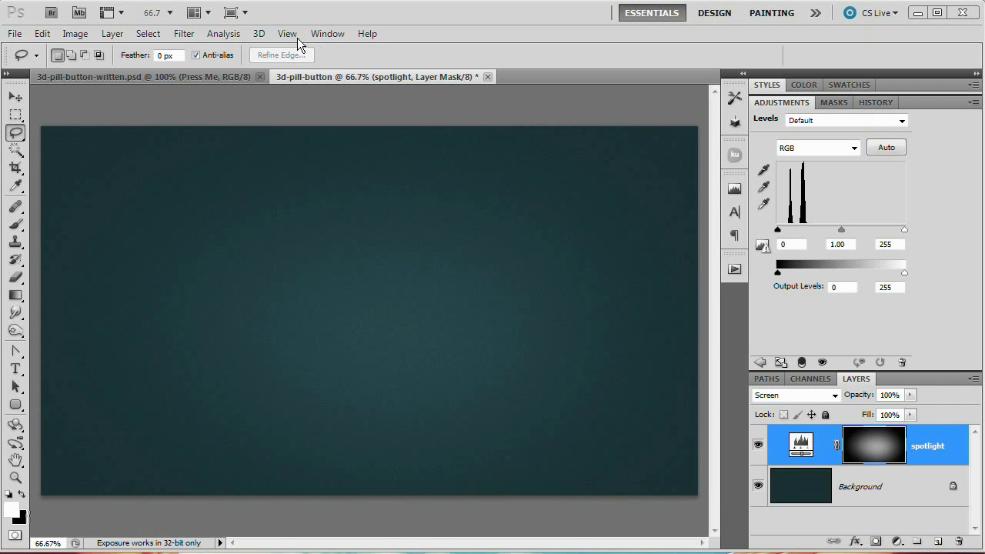
Show the Info panel over the canvas's upper-left corner and collapse the Adjustments panel
click(329, 33)
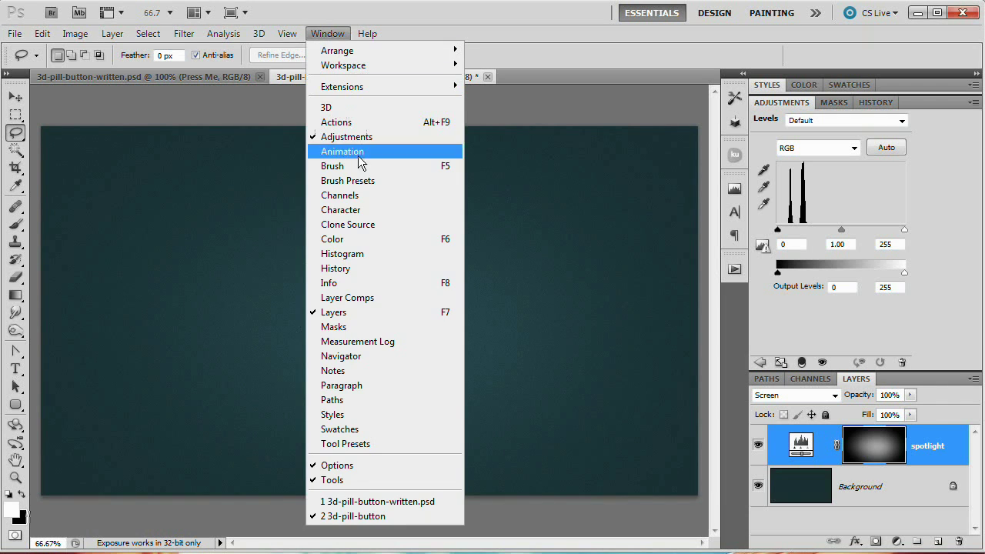
click(345, 283)
drag(978, 133, 123, 101)
double_click(786, 102)
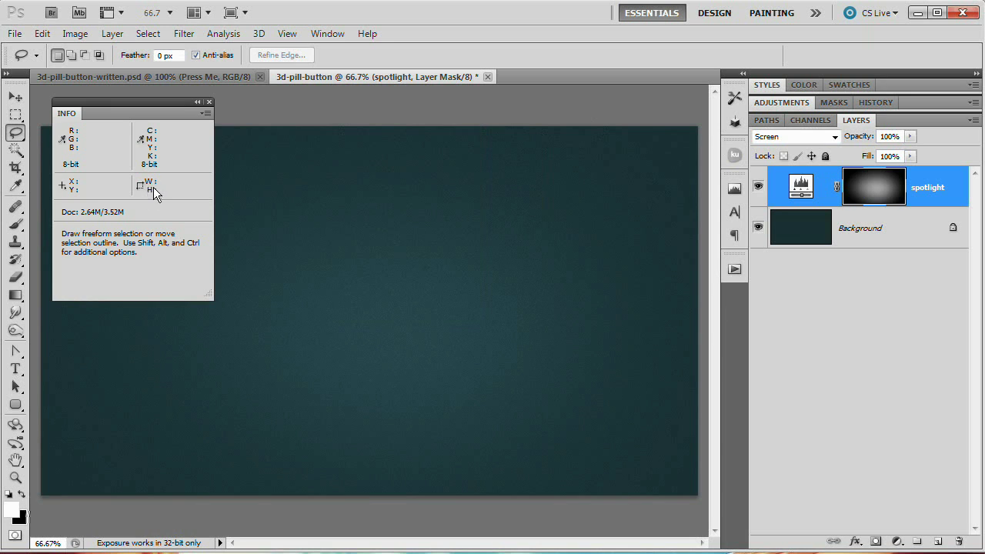
mouse_move(341, 251)
mouse_down()
mouse_move(451, 310)
mouse_move(321, 227)
mouse_move(328, 259)
mouse_move(485, 313)
mouse_move(423, 319)
mouse_move(482, 325)
mouse_move(519, 357)
mouse_move(487, 321)
mouse_up()
key(ctrl+d)
key(m)
click(487, 332)
key(ctrl+z)
key(ctrl+d)
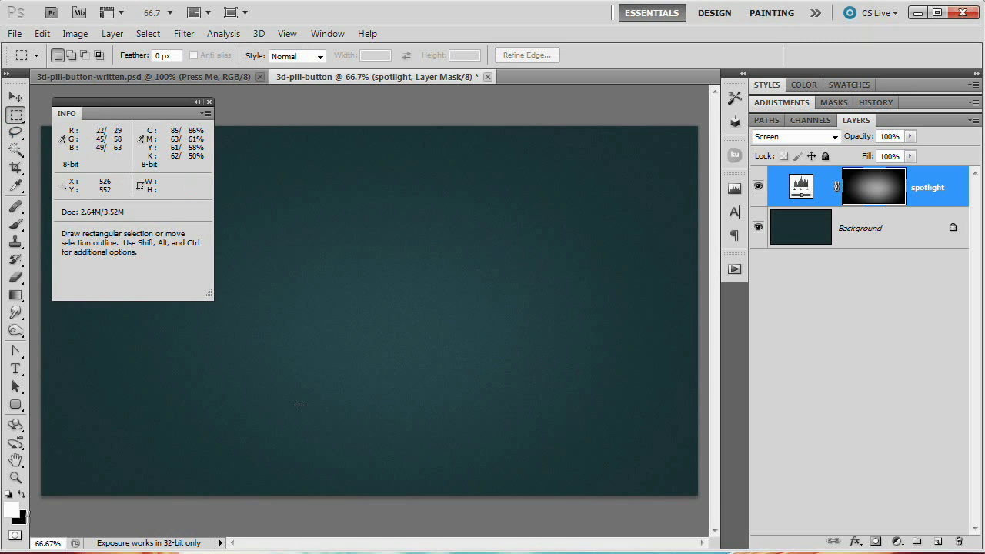
Draw a wide pill-shaped path near the canvas center with the Rounded Rectangle tool at 25 px radius, and put away the Info panel
click(15, 404)
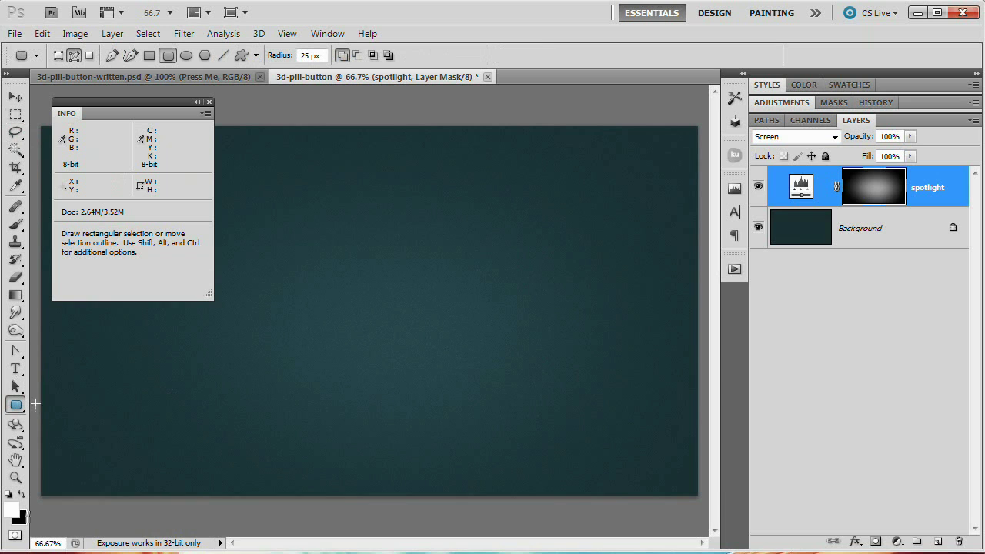
right_click(16, 404)
click(142, 418)
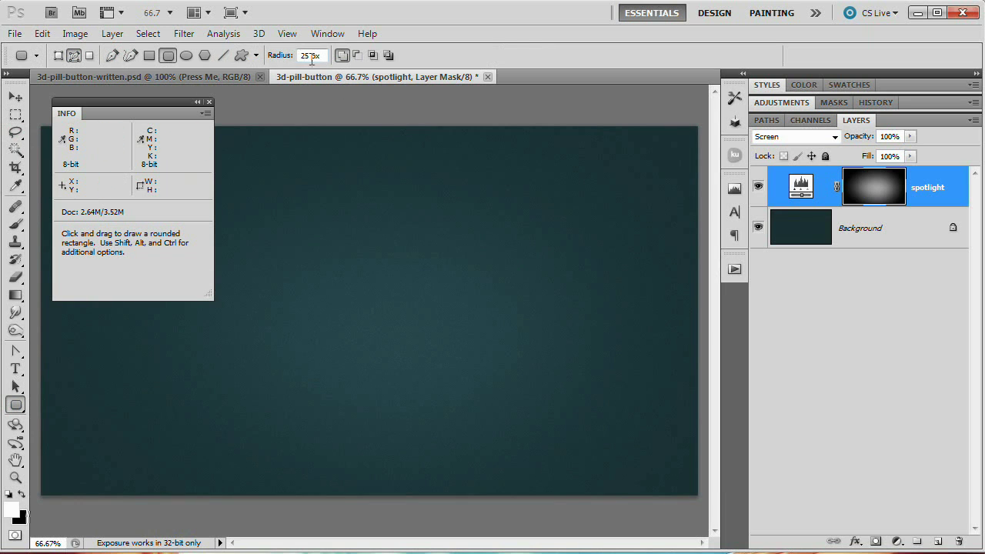
drag(307, 55, 293, 55)
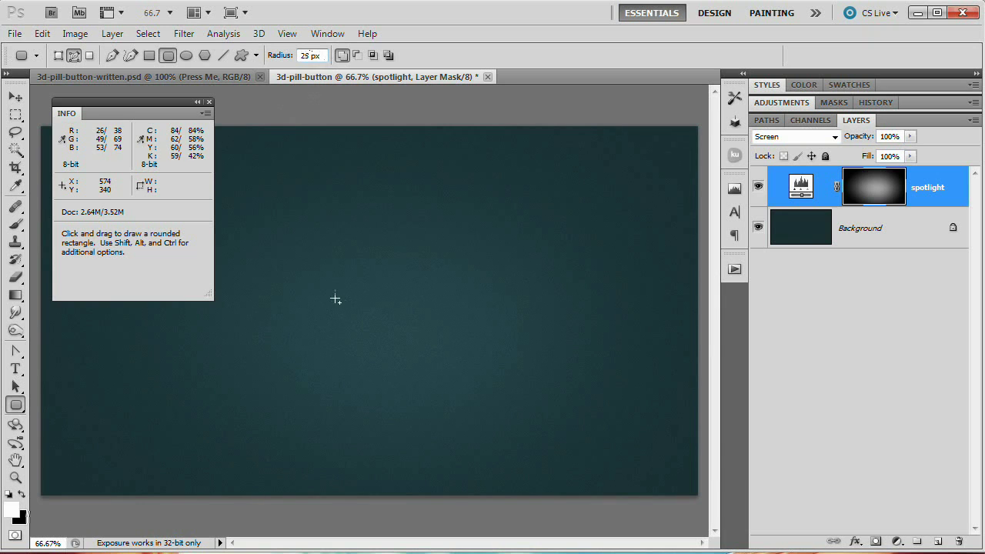
drag(289, 289, 431, 314)
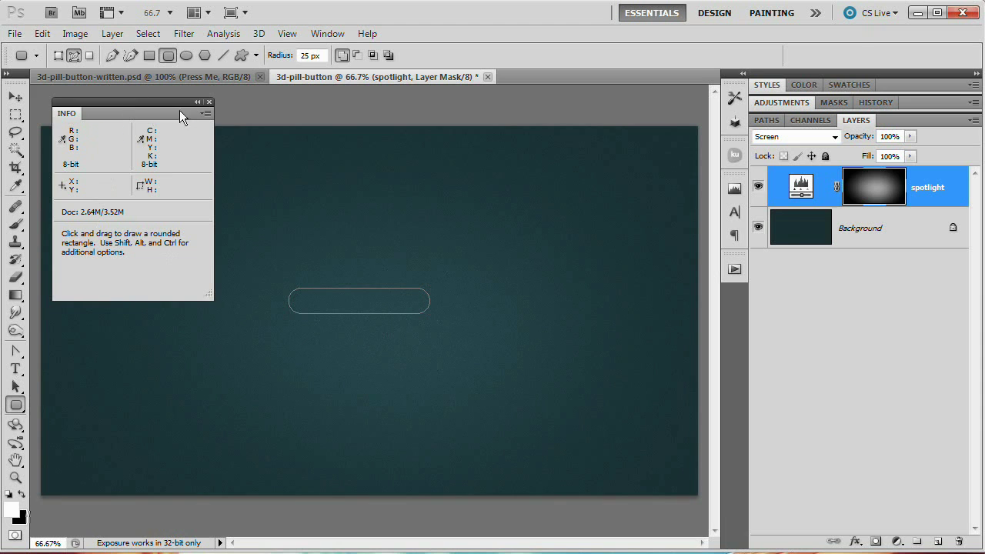
key(F8)
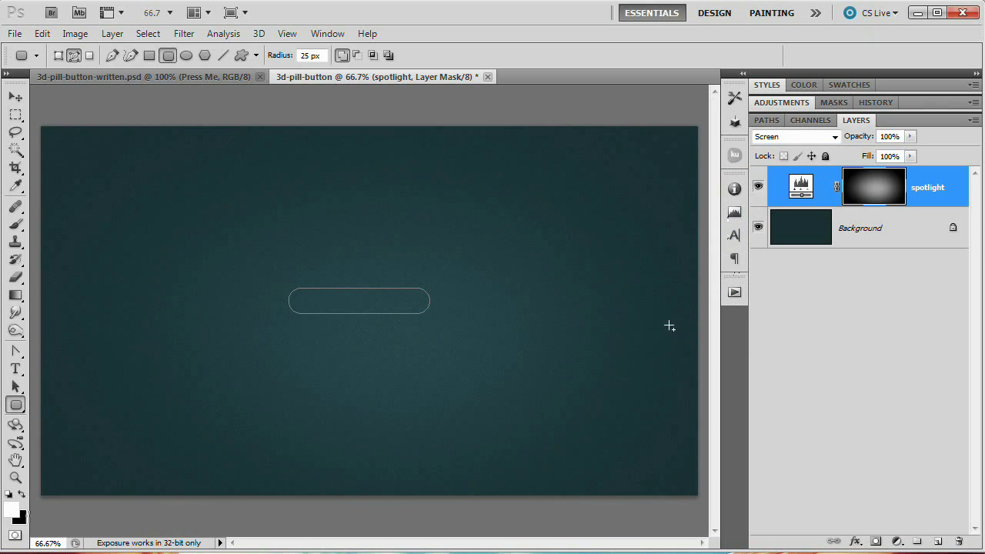
Create a solid color fill layer named Button from the pill path, filled with #566a74
click(112, 33)
mouse_move(154, 151)
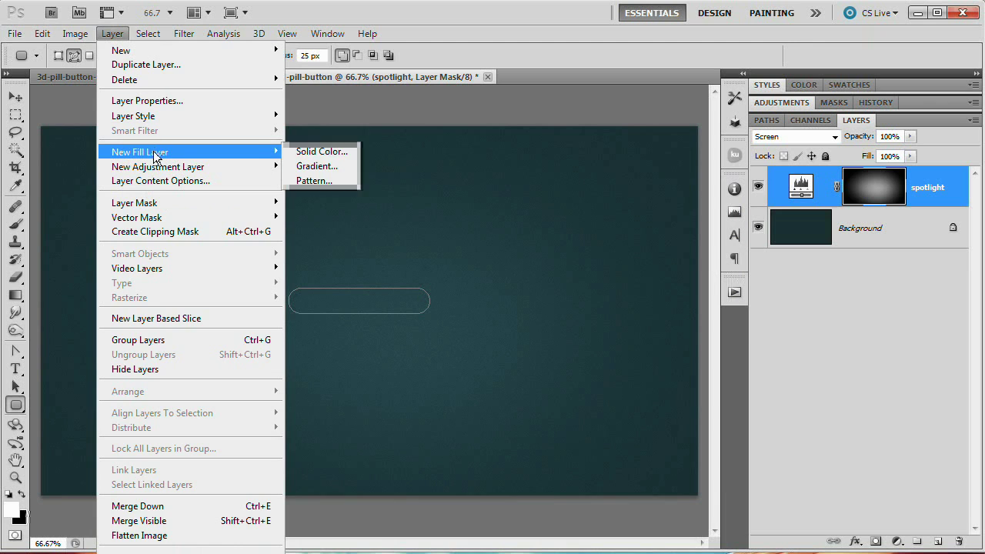
click(309, 159)
drag(387, 223, 531, 175)
text(Button)
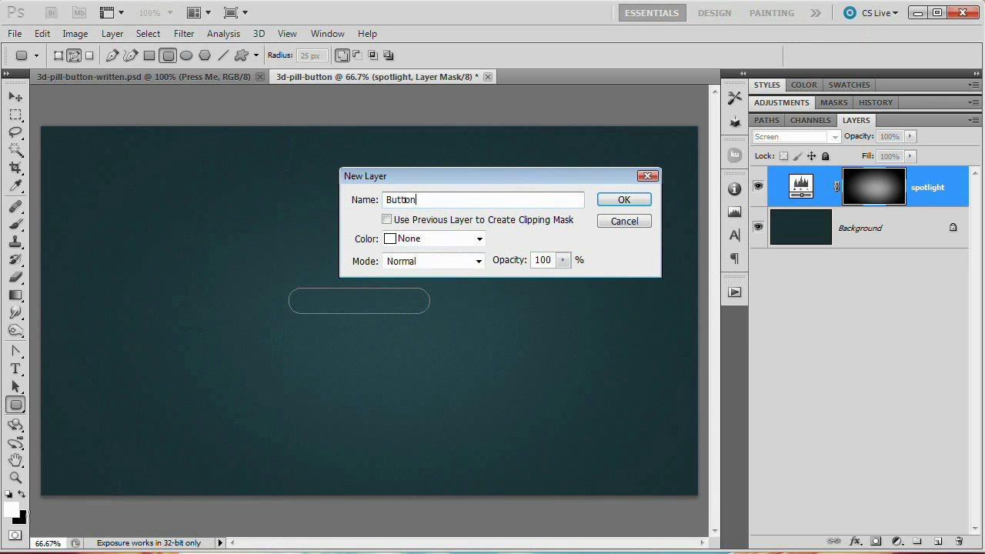
click(636, 201)
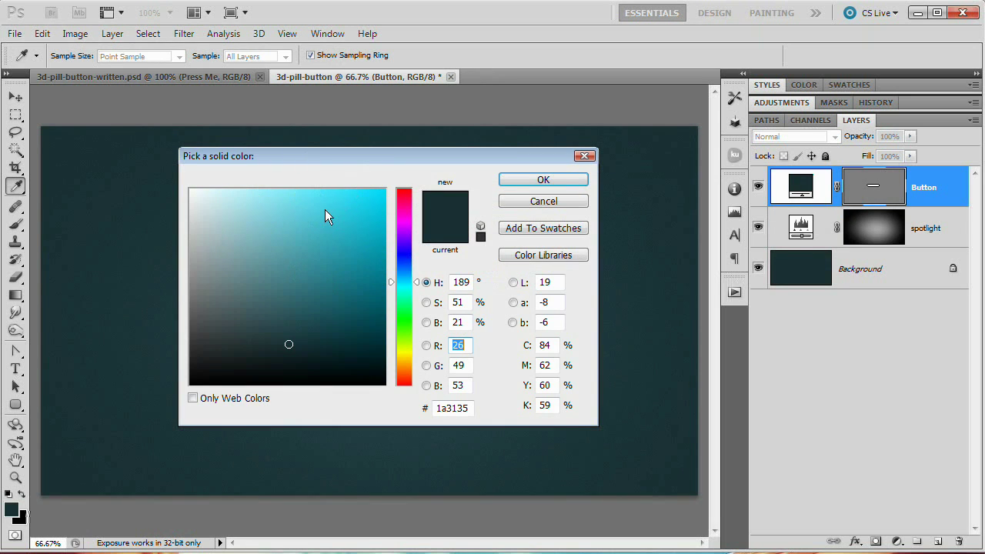
double_click(461, 409)
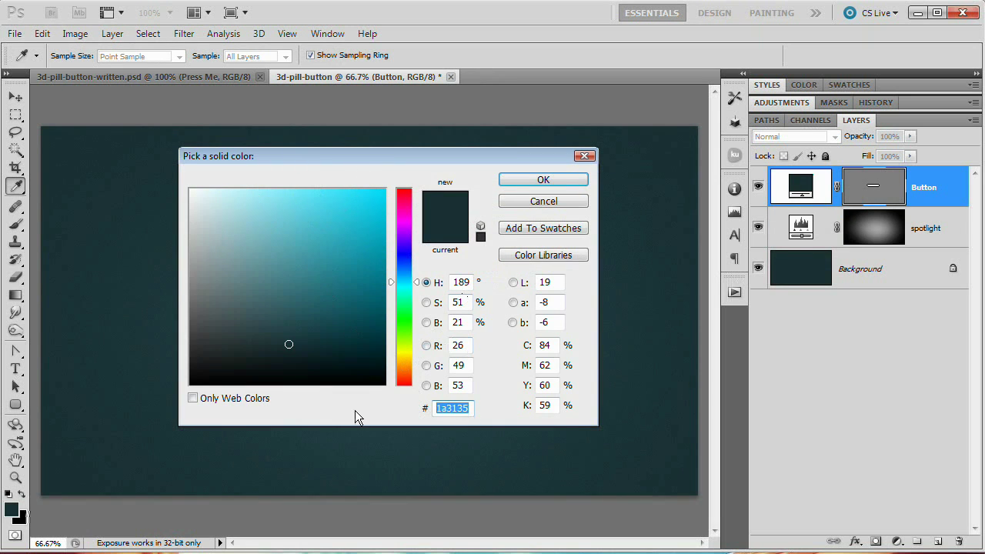
text(566)
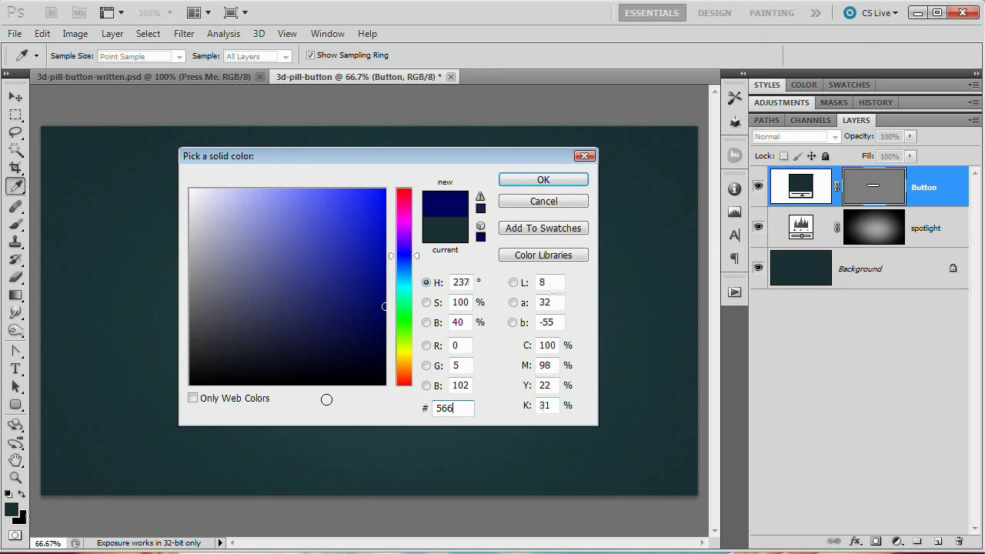
text(a74)
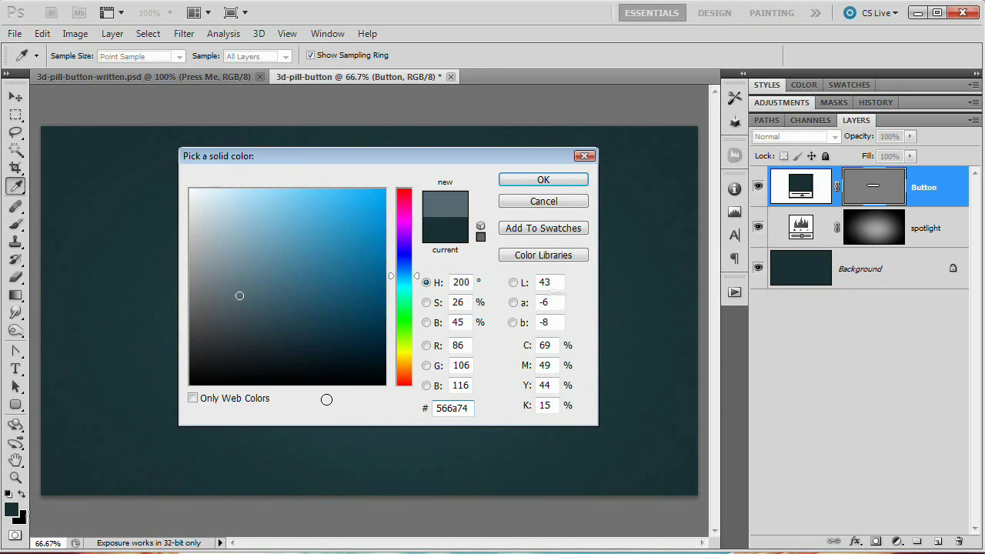
click(555, 181)
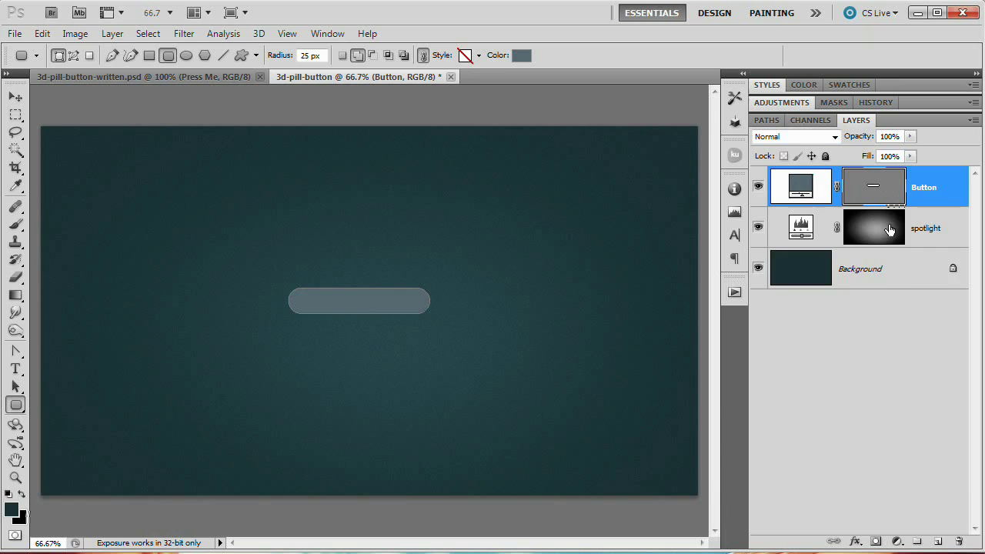
Duplicate the Button layer, rename the copy Base, and move it beneath the Button layer
key(ctrl+j)
double_click(929, 191)
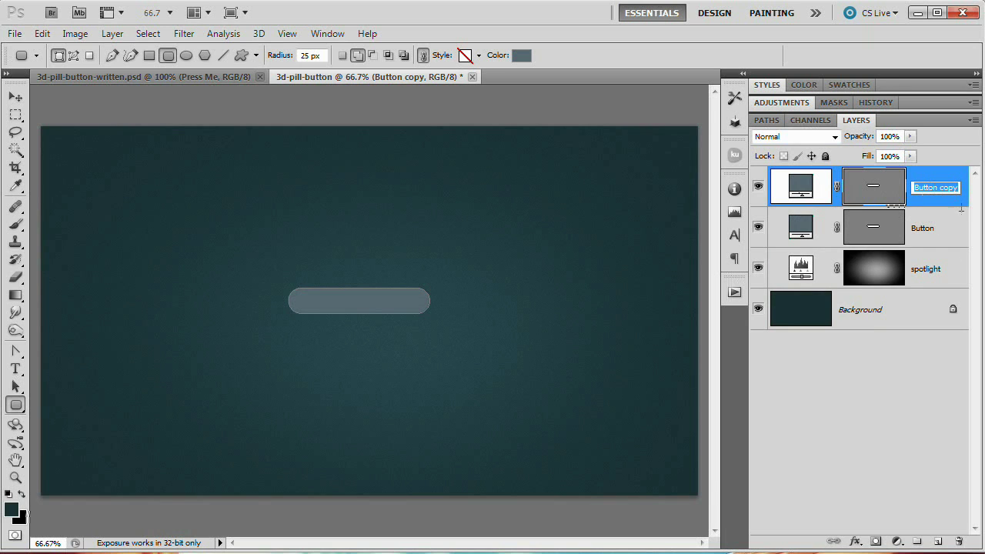
text(Base)
key(Return)
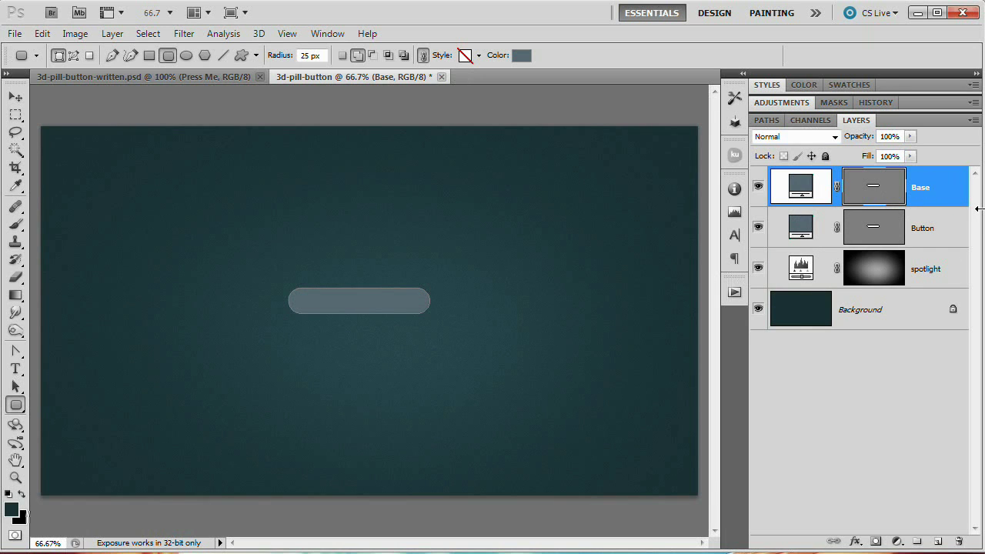
drag(934, 185, 933, 254)
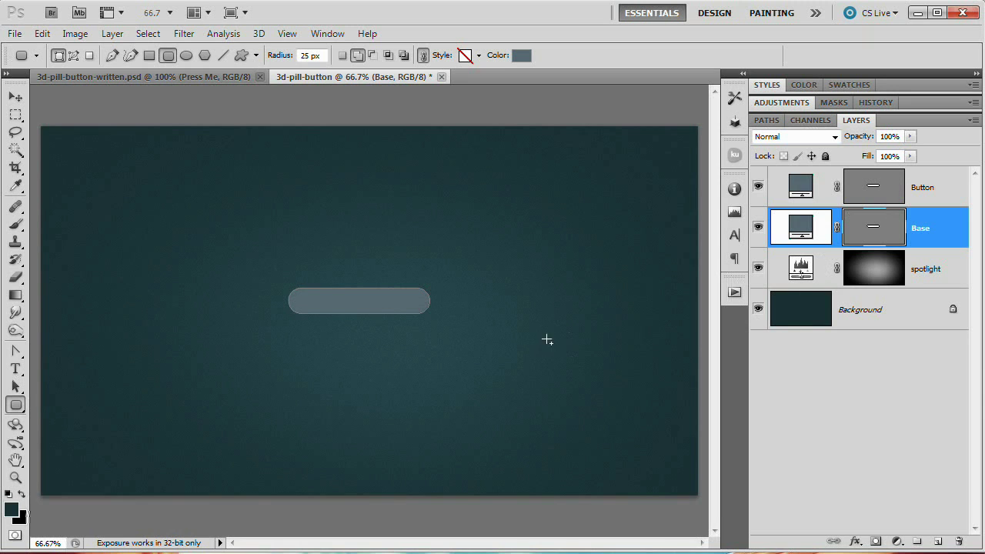
Nudge the Base layer's pill straight down by about 7 pixels
key(v)
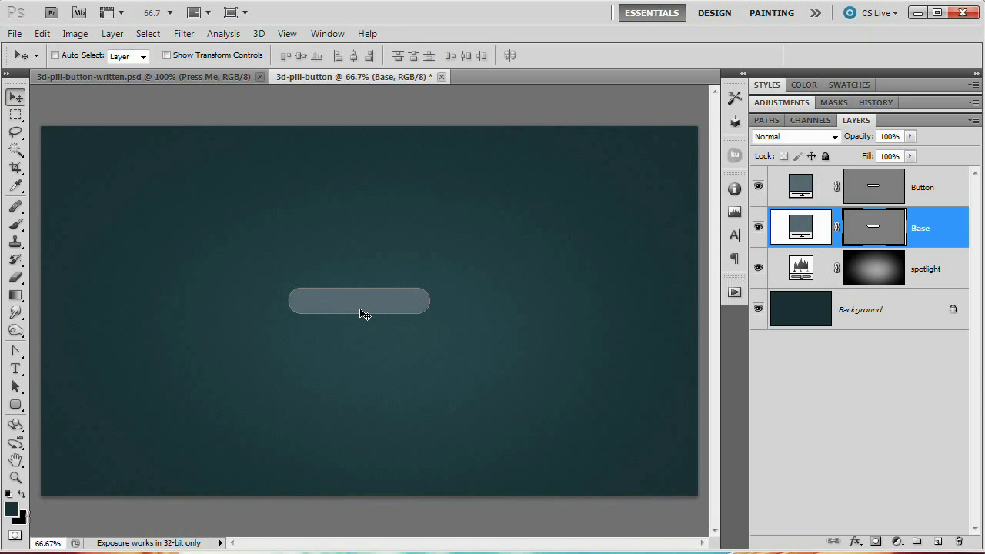
key(ctrl+plus)
key(ctrl+plus)
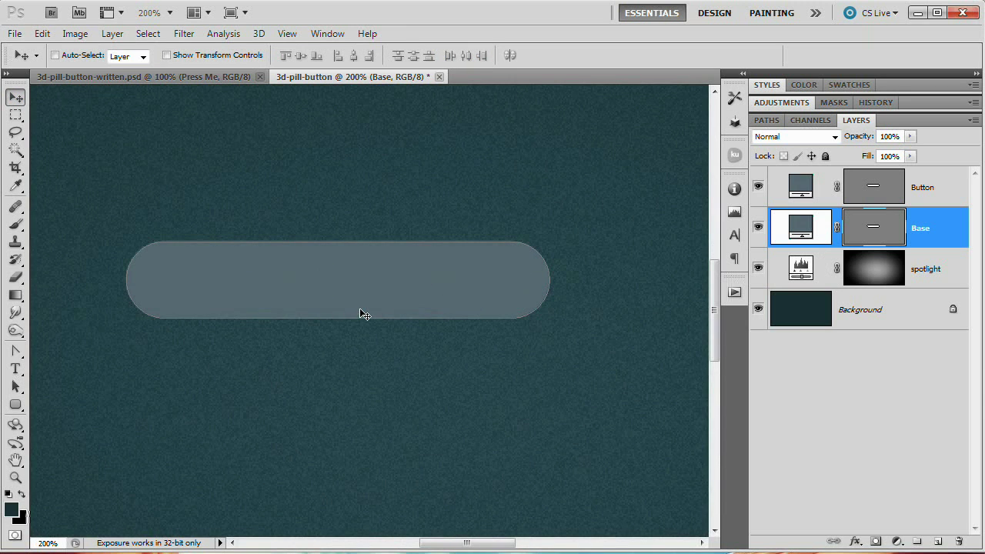
key(Down)
key(Down)
key(Down)
key(Down)
key(Down)
key(Down)
key(Down)
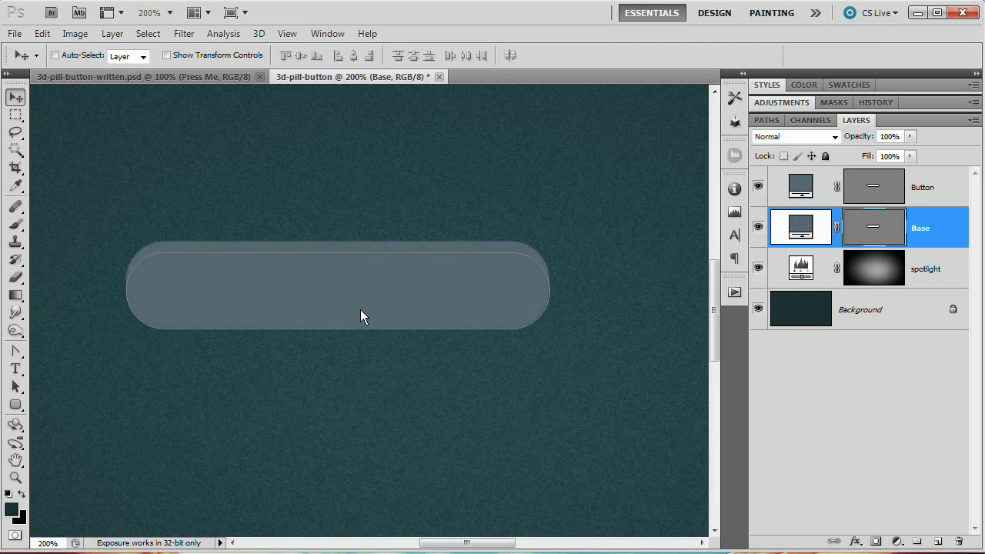
double_click(803, 229)
click(403, 208)
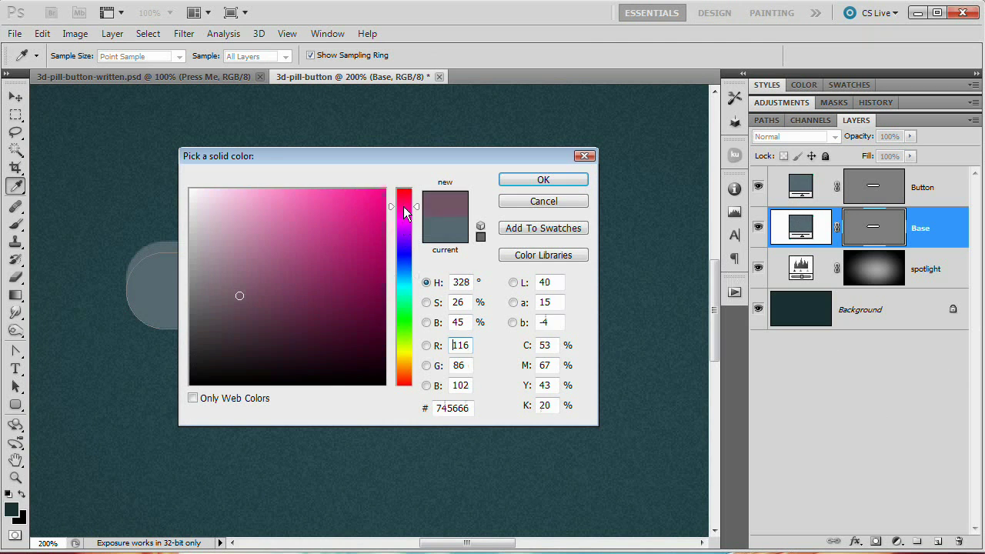
drag(414, 157, 798, 135)
click(767, 180)
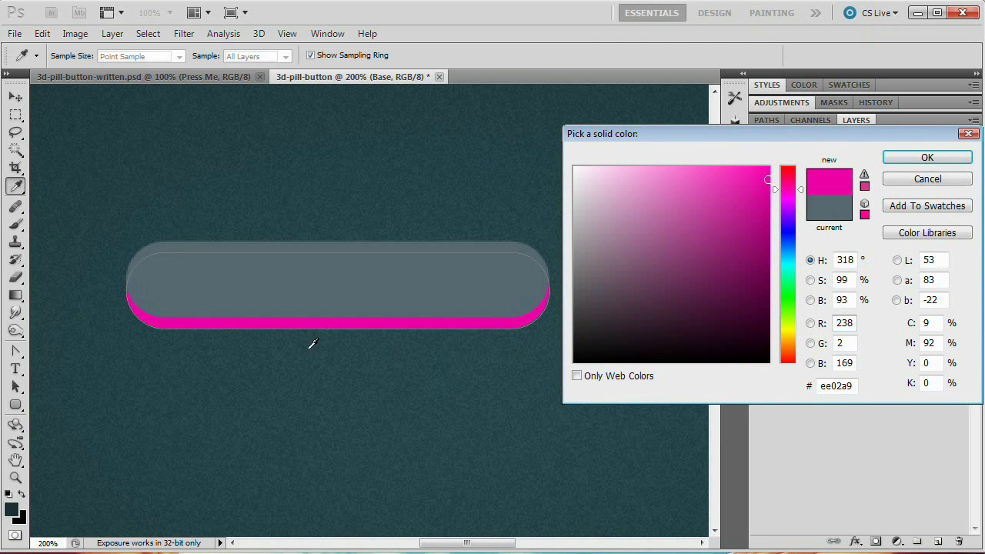
drag(793, 137, 550, 160)
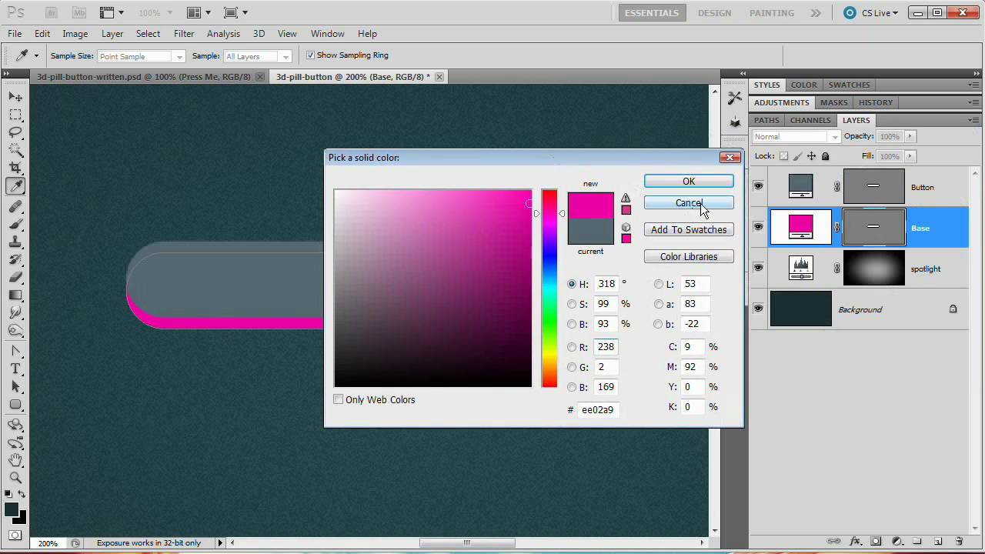
click(693, 202)
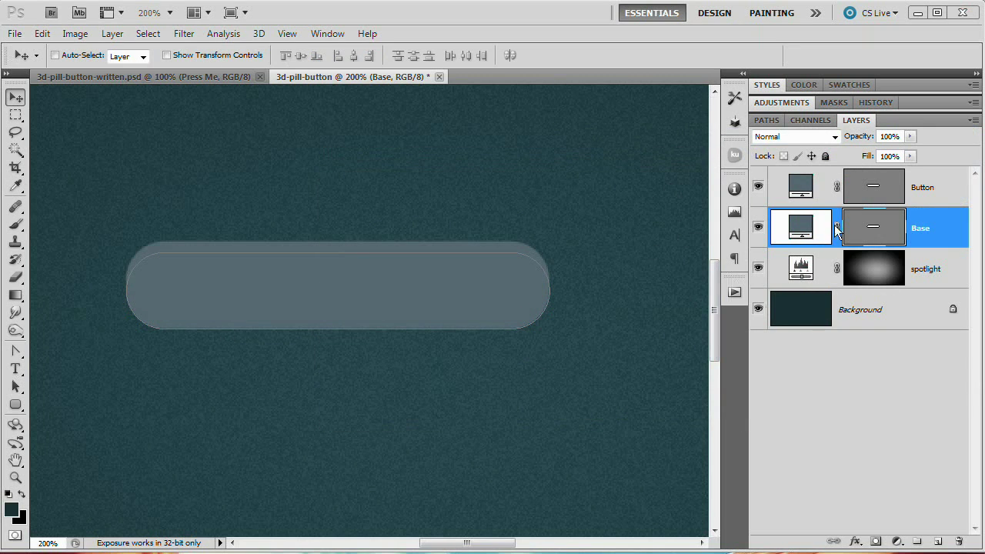
Darken the Base layer's fill color to 35% brightness and deselect the layer to hide its path outline
double_click(802, 225)
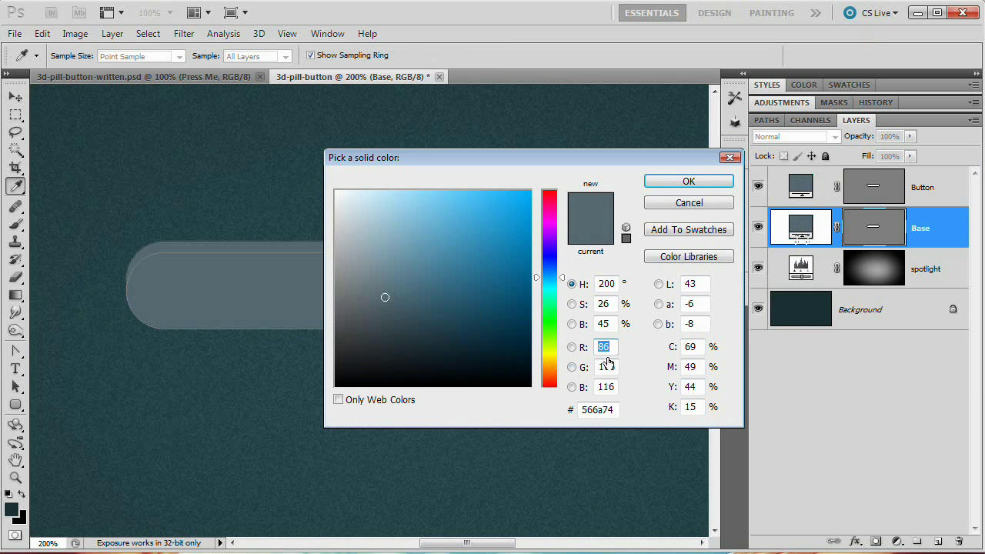
drag(613, 324, 594, 324)
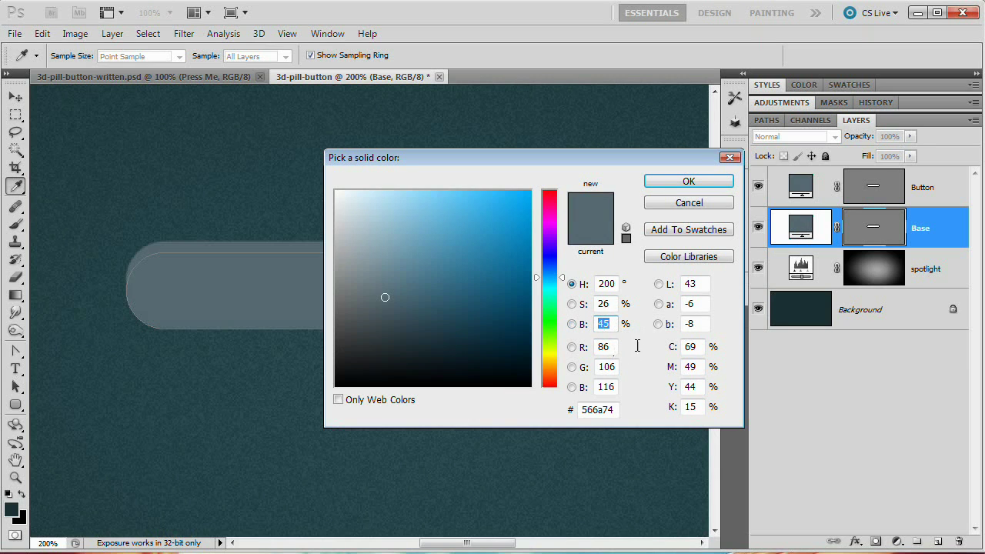
text(35)
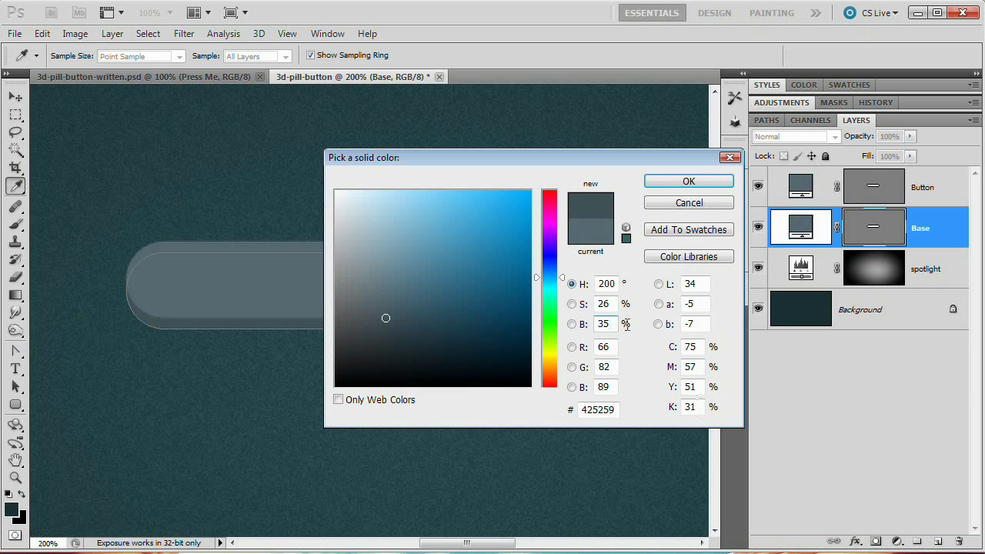
click(688, 182)
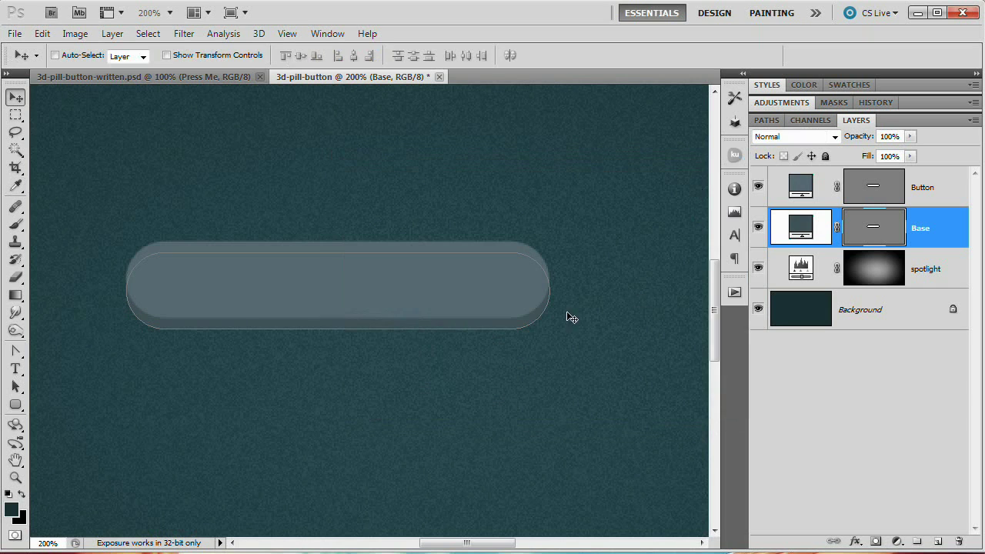
click(800, 311)
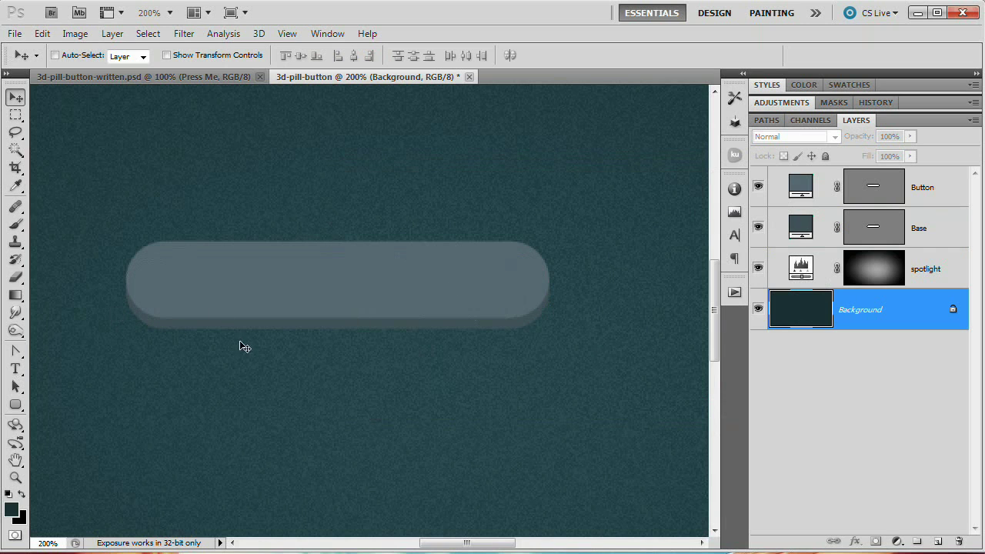
Add a Gradient Overlay layer style to the Button layer
click(928, 193)
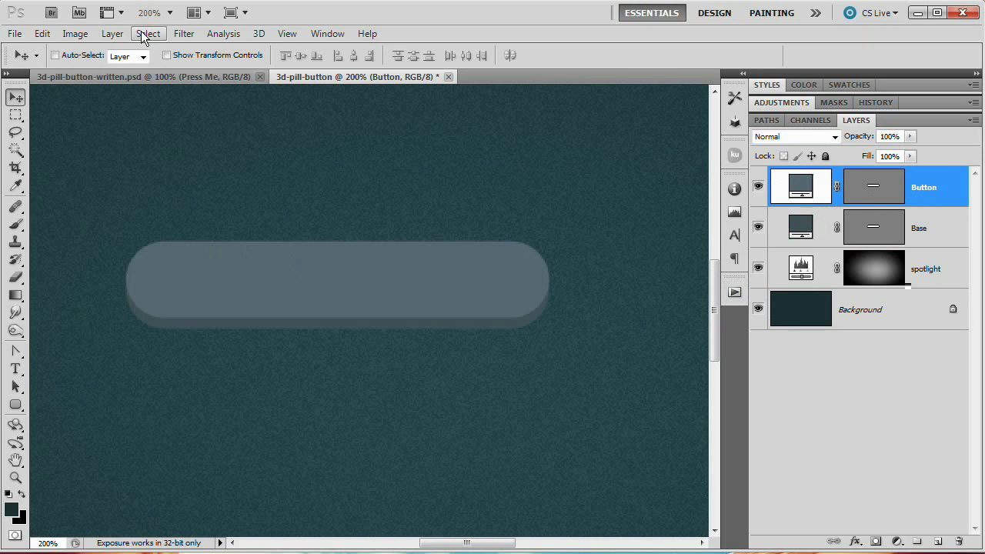
click(113, 33)
mouse_move(192, 116)
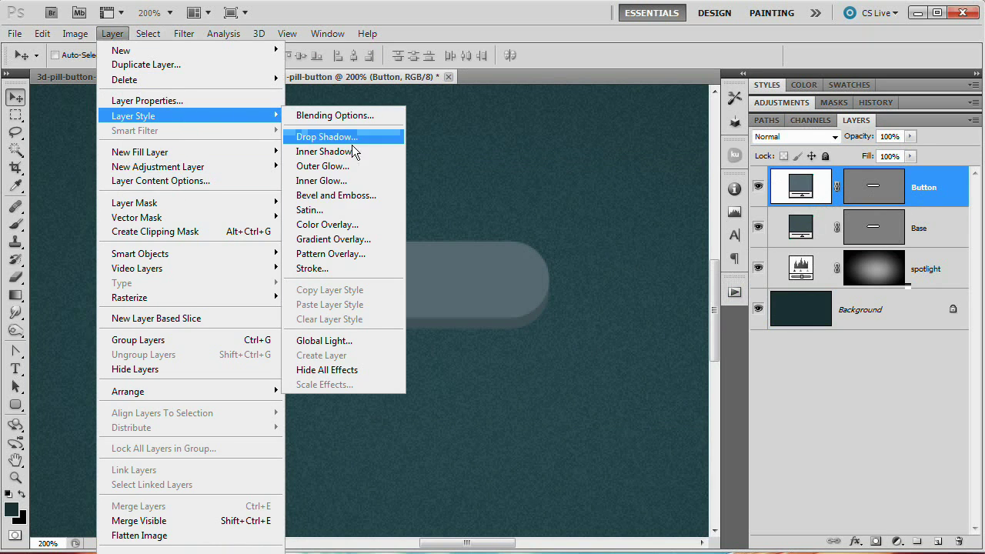
click(334, 240)
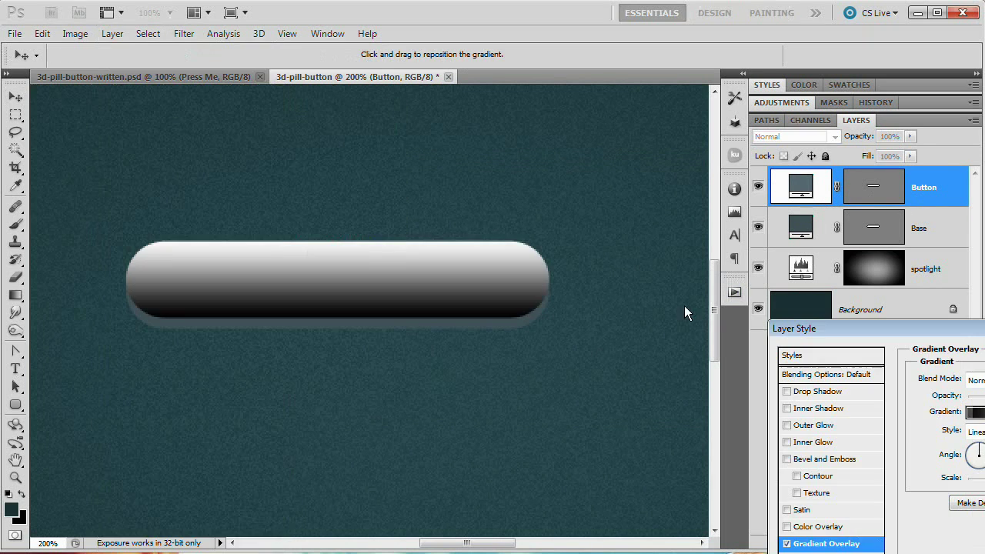
drag(909, 329, 590, 107)
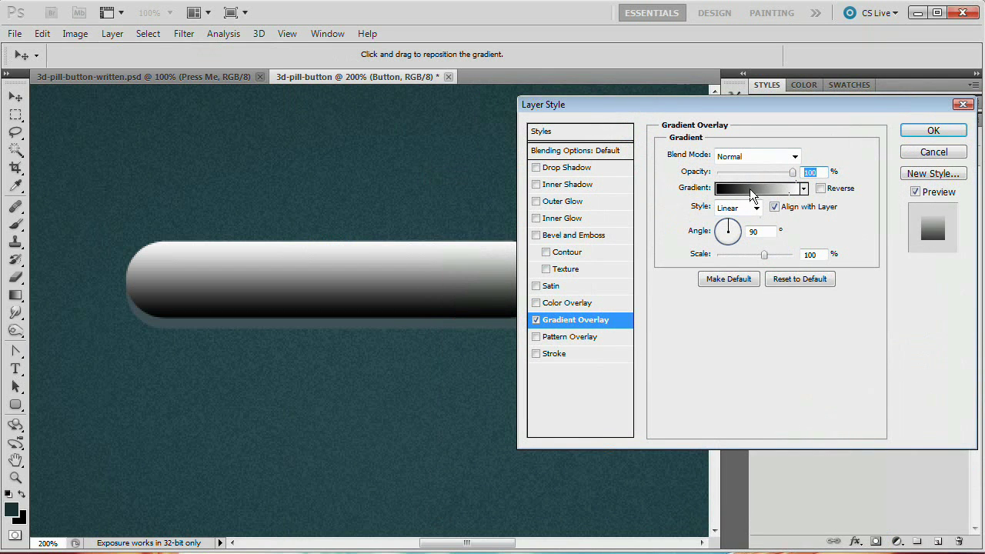
Change the overlay gradient's black color stop to a gray of 50% brightness
click(751, 194)
drag(885, 274, 563, 33)
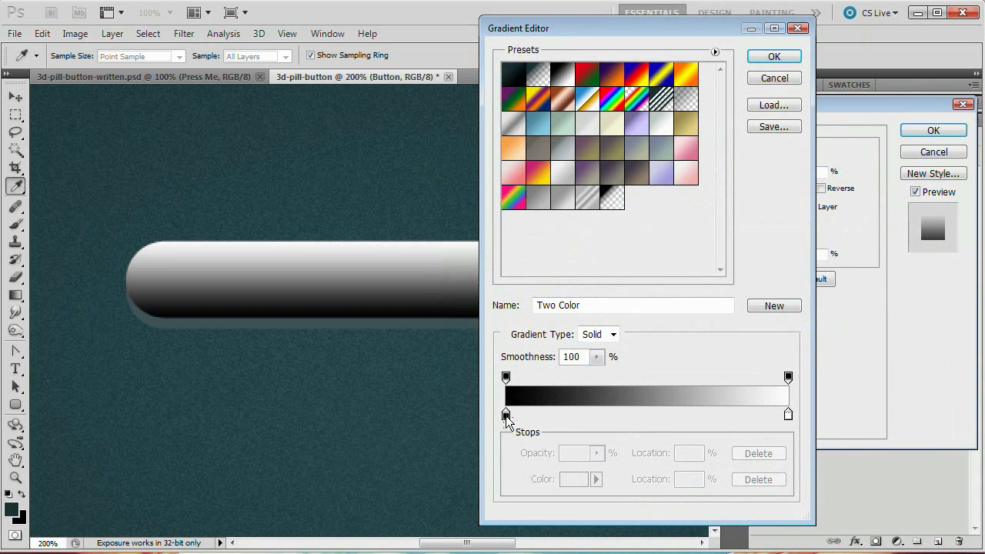
double_click(506, 416)
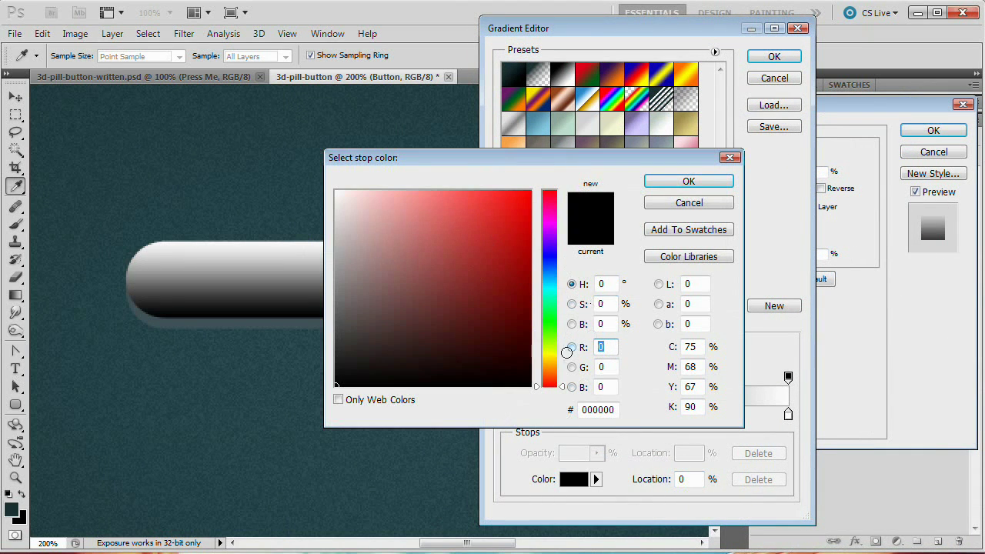
click(606, 324)
text(50)
click(689, 182)
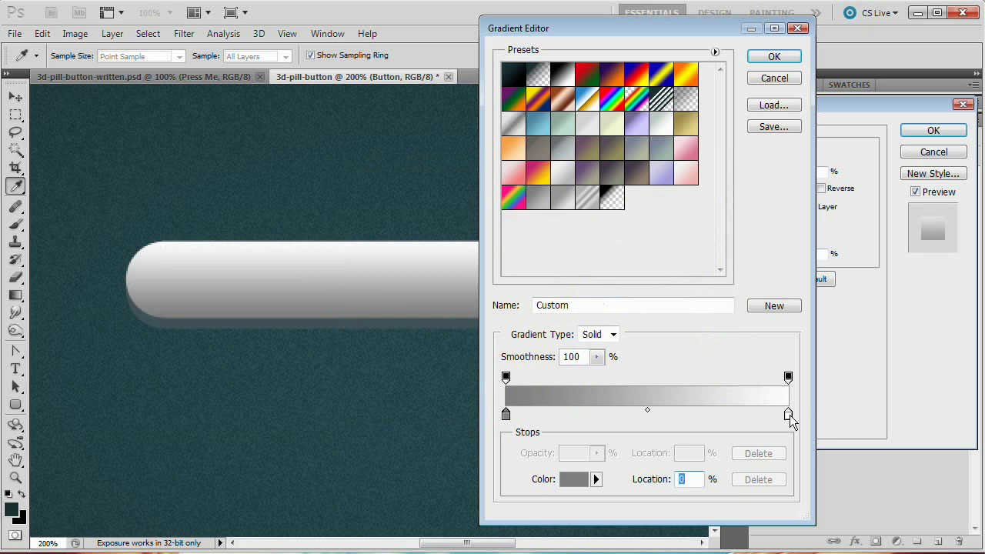
Change the gradient's white color stop to a gray of 65% brightness and accept the edited gradient
double_click(788, 416)
click(607, 324)
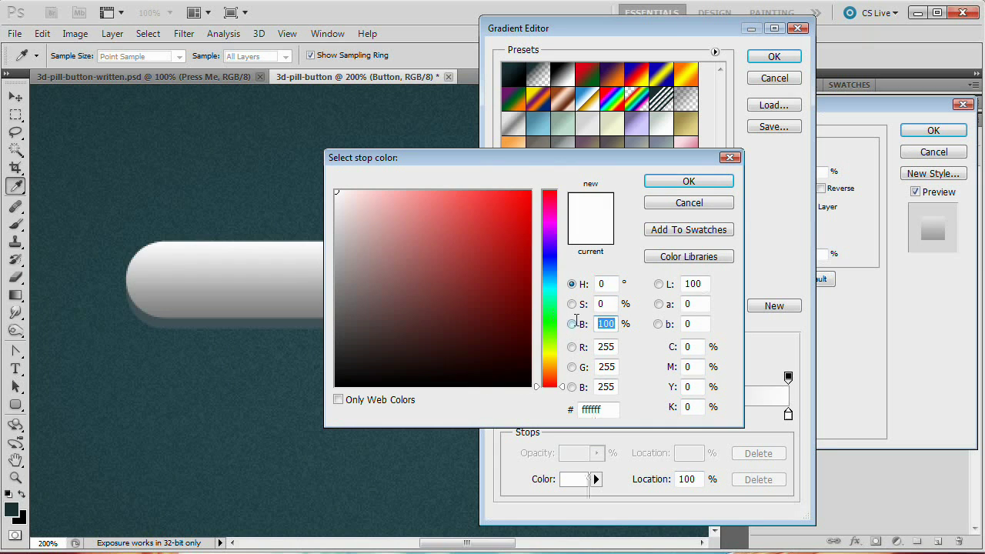
text(65)
click(689, 182)
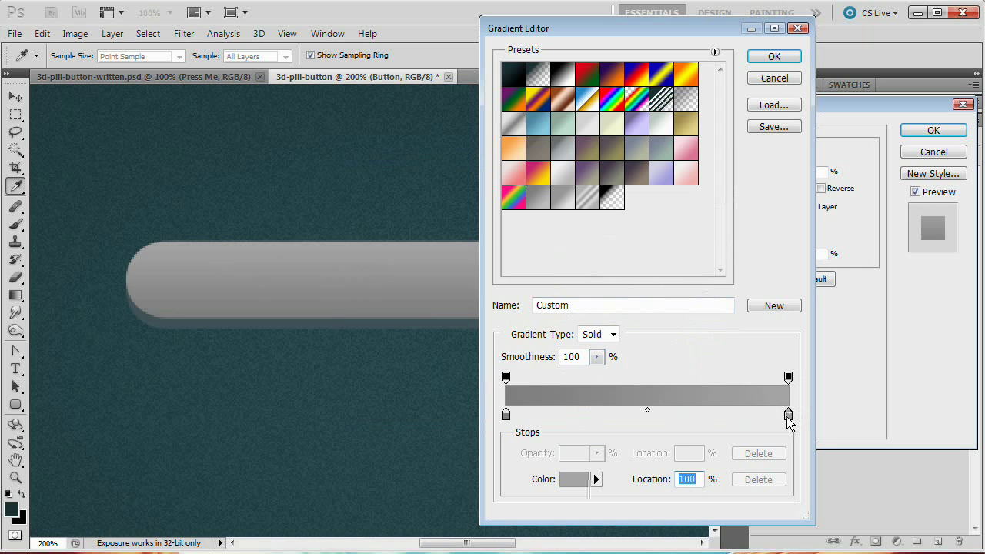
drag(789, 418, 745, 418)
click(773, 57)
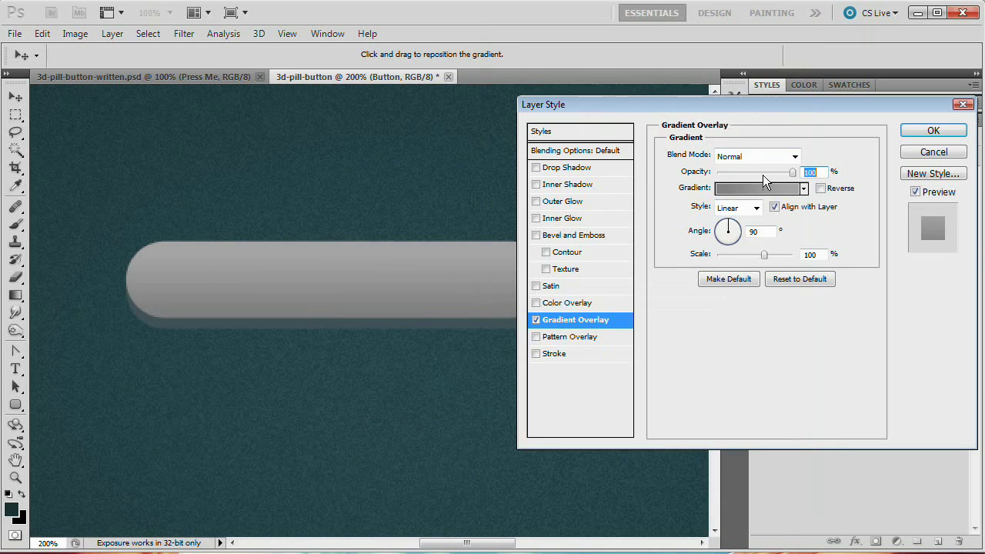
Set the Gradient Overlay's blend mode to Overlay and move the Layer Style dialog aside
click(785, 157)
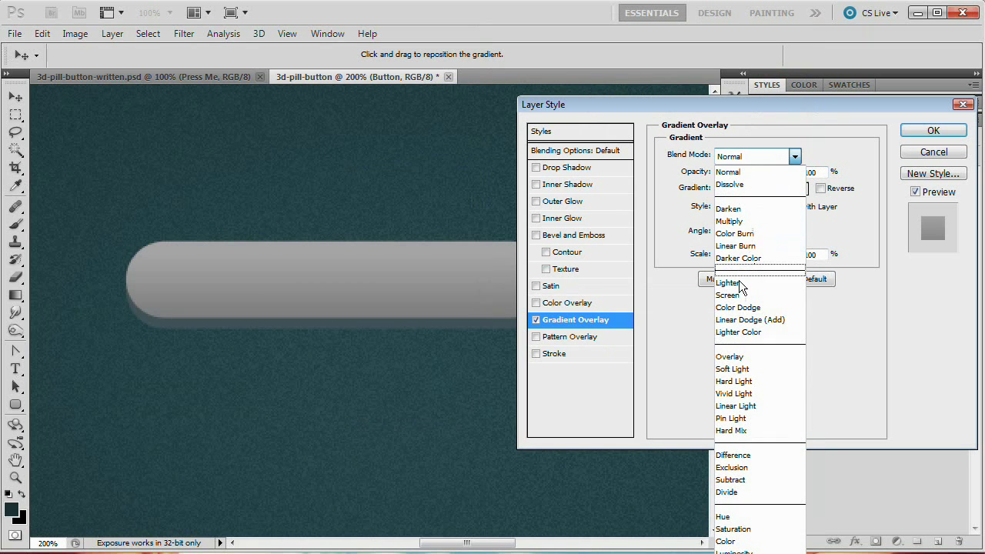
click(735, 357)
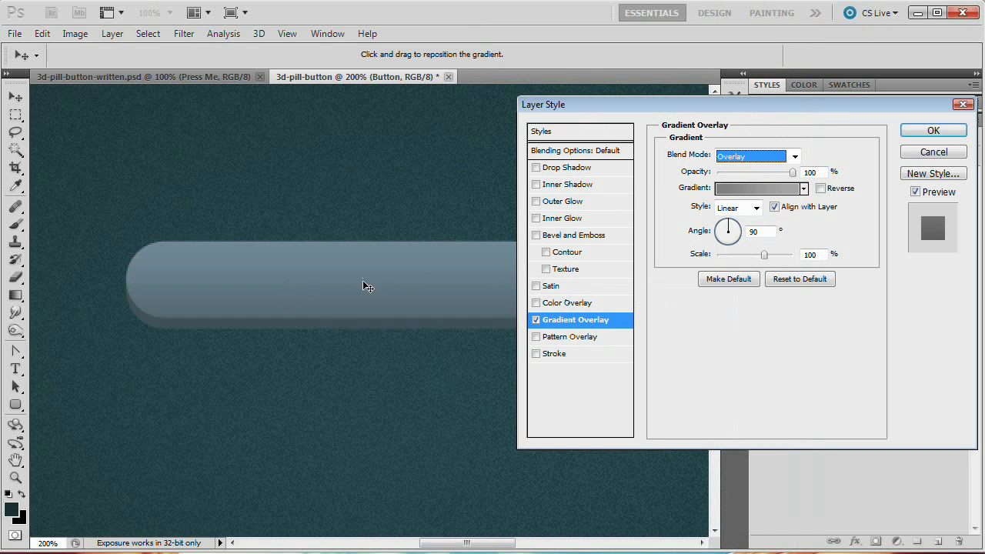
mouse_move(740, 105)
mouse_down()
mouse_move(984, 269)
mouse_move(660, 137)
mouse_up()
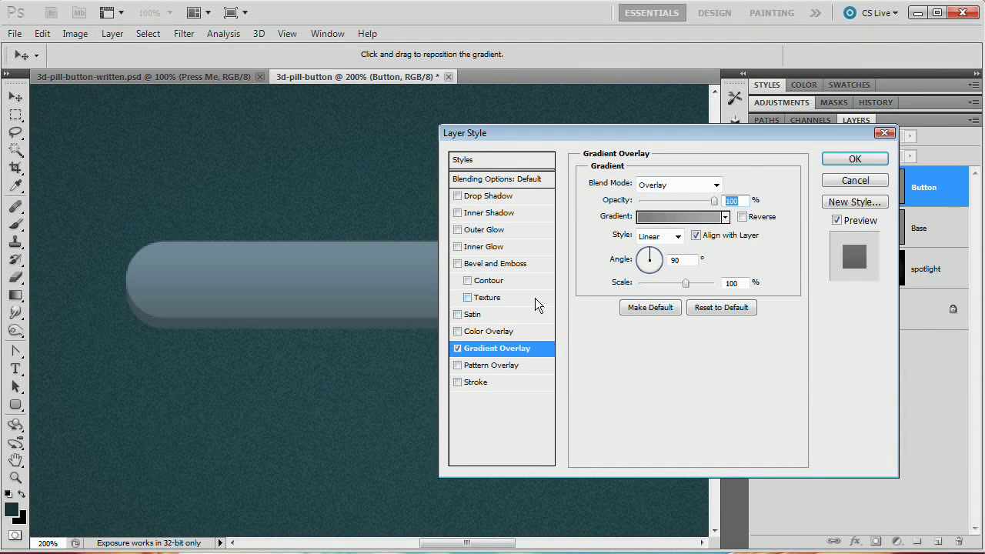
Add an Inner Shadow to the Button layer with Normal blend mode and white as its color
click(458, 214)
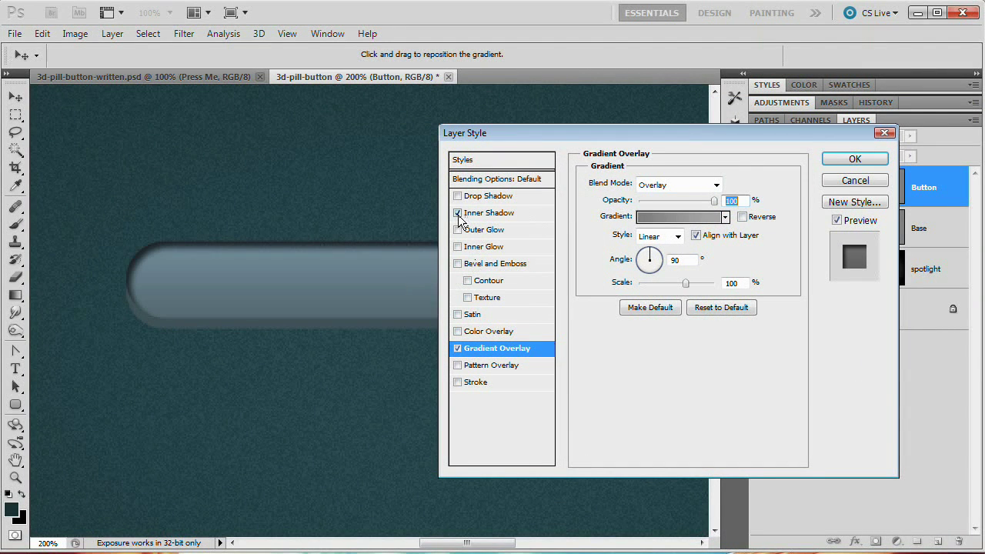
click(492, 216)
click(717, 185)
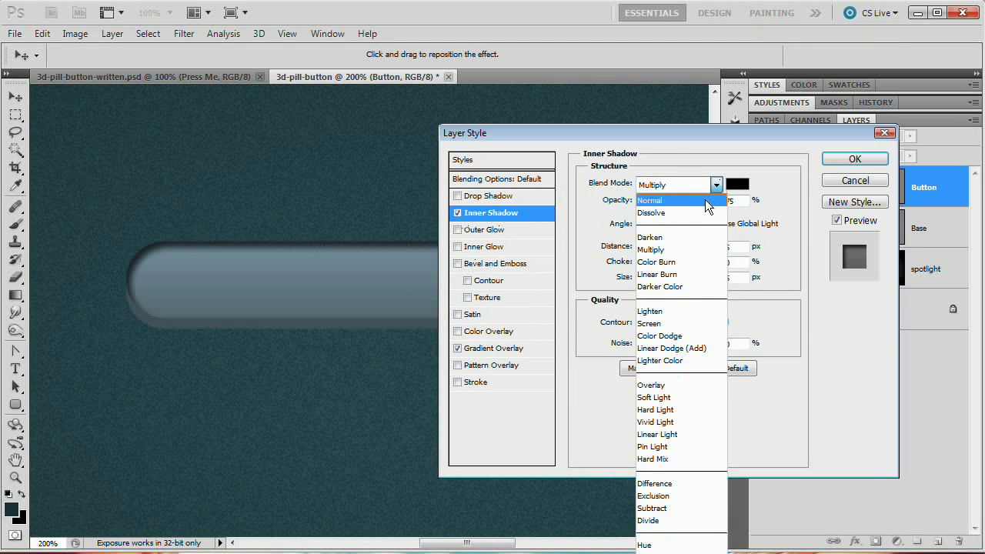
click(702, 202)
click(738, 185)
drag(343, 197, 334, 190)
click(691, 182)
Turn off global light for the inner shadow and set its angle to -90°, distance to 3 px and size to 1 px
click(716, 224)
double_click(690, 224)
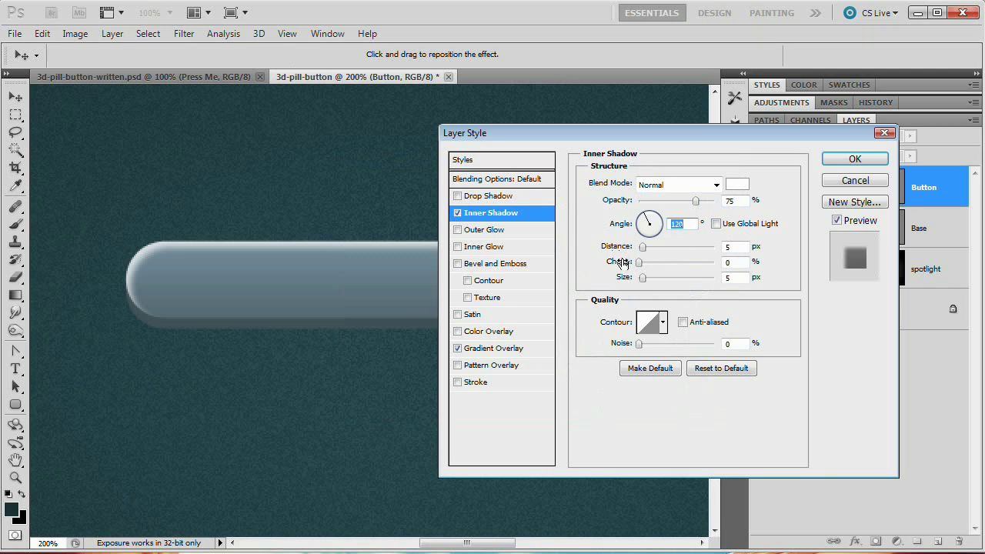
text(-90)
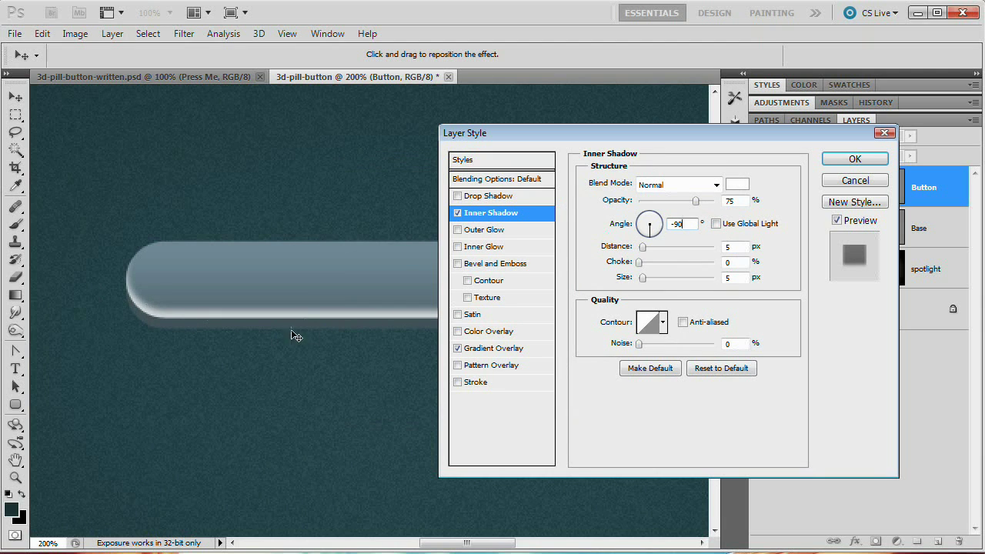
double_click(731, 247)
text(3)
double_click(731, 278)
text(1)
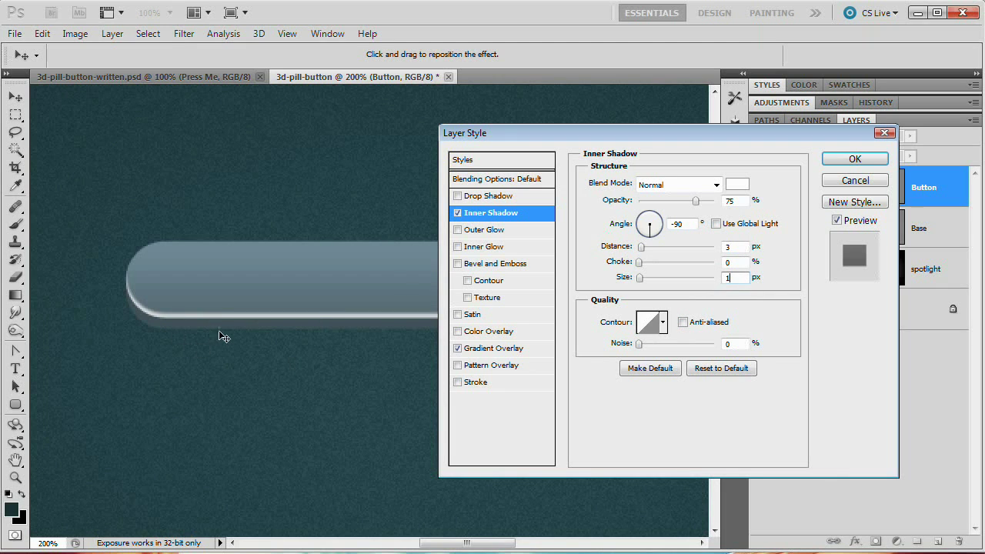
Set the Button layer's inner shadow opacity to 10% and accept the layer style
double_click(739, 202)
text(10)
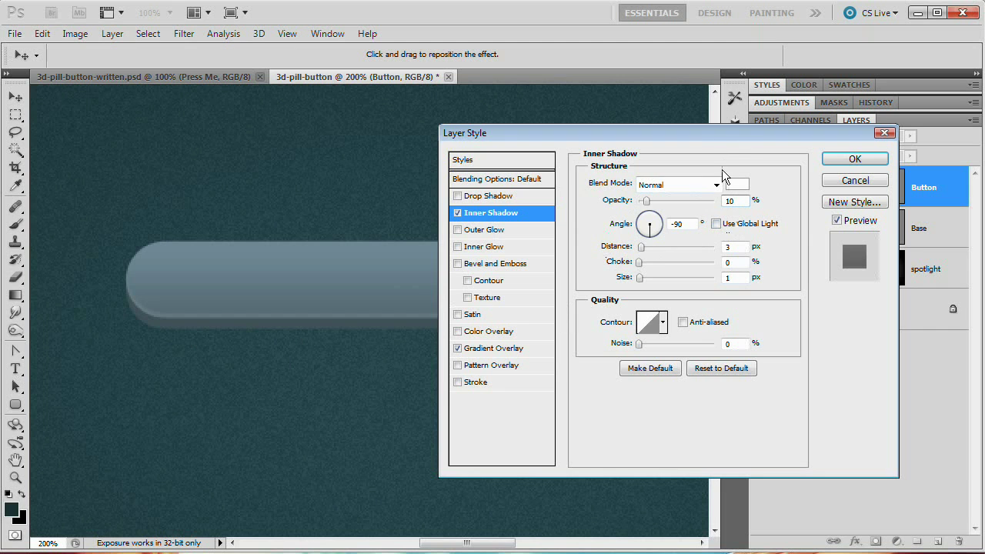
mouse_move(745, 138)
mouse_down()
mouse_move(984, 176)
mouse_move(912, 157)
mouse_move(770, 146)
mouse_move(735, 154)
mouse_up()
click(849, 160)
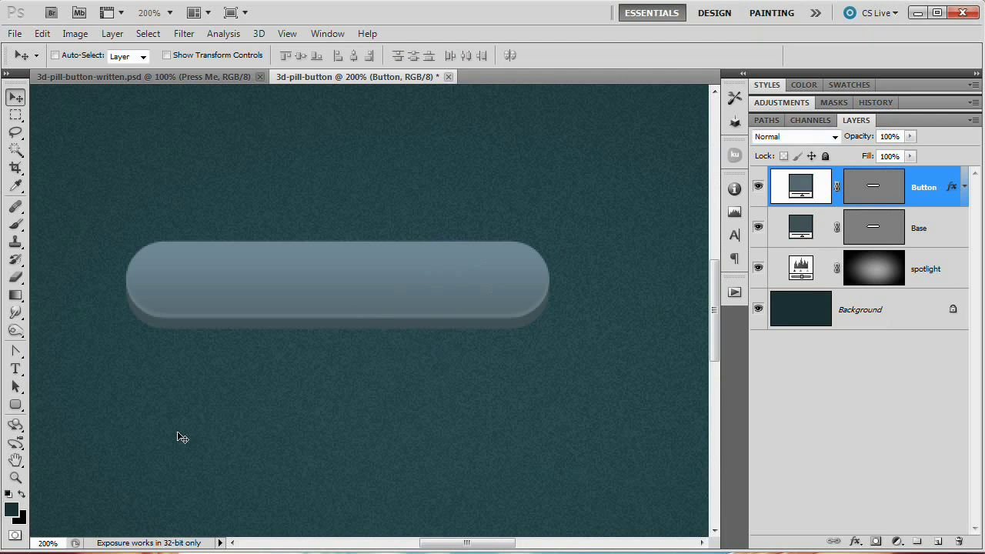
Make white the foreground color and add a Stroke style to the Button layer, filled with the Foreground to Transparent gradient
key(d)
key(x)
click(111, 34)
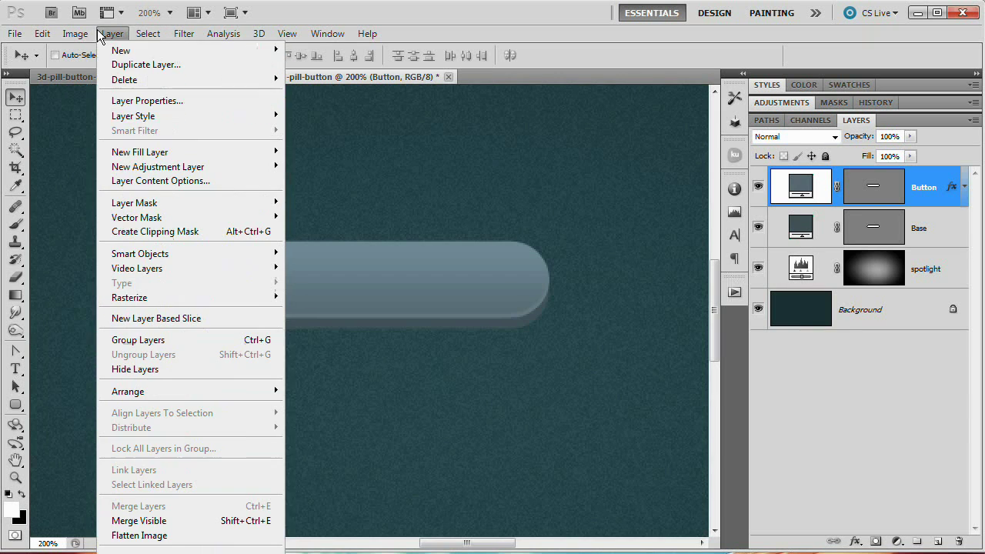
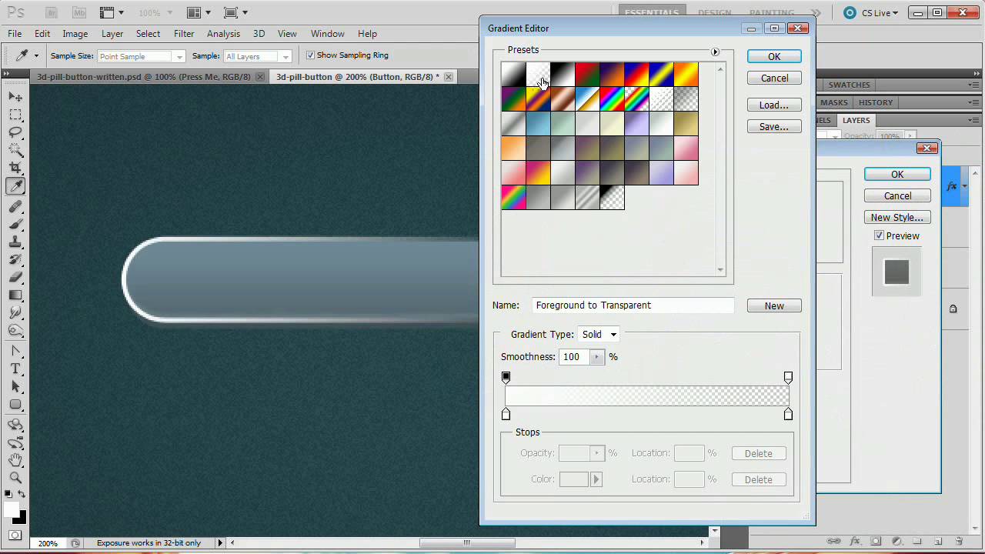
click(756, 60)
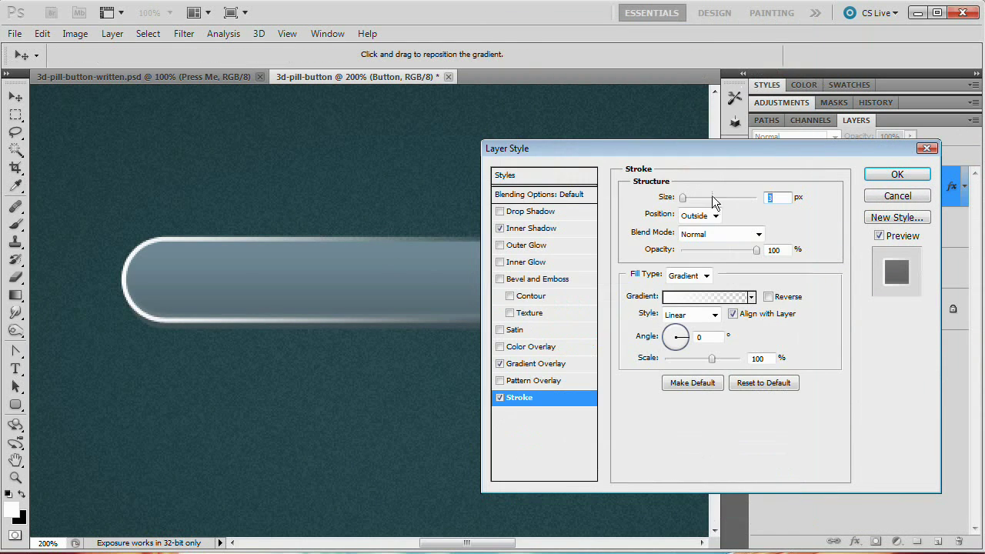
Set the Button layer's stroke size to 1 px and its gradient angle to 90°, and reverse the gradient
mouse_move(711, 153)
mouse_down()
mouse_move(818, 144)
mouse_move(726, 149)
mouse_up()
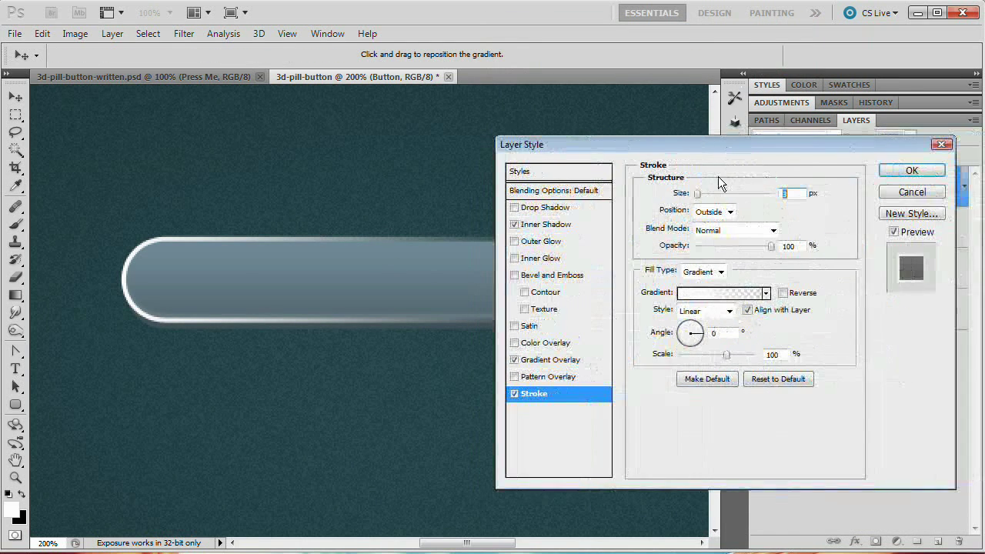
double_click(720, 333)
text(90)
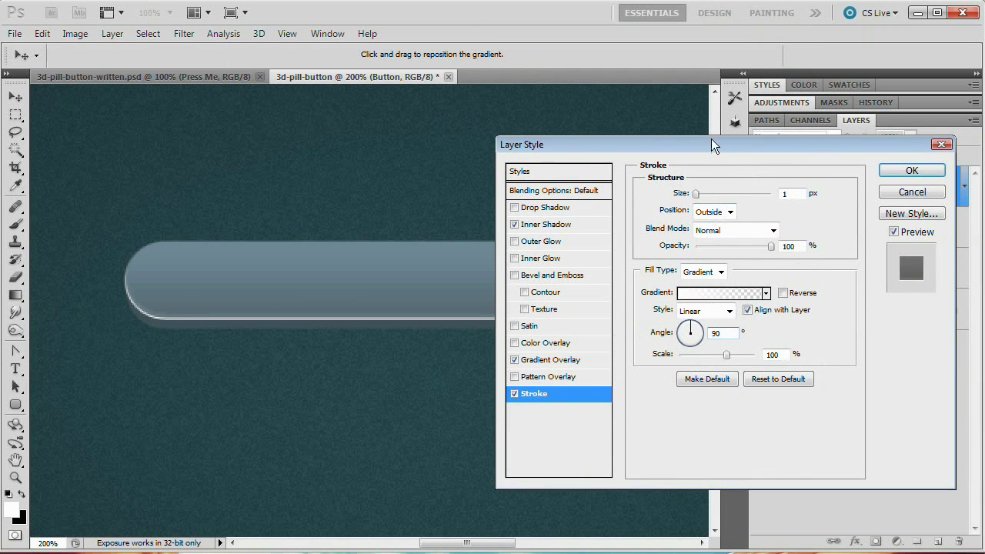
drag(717, 144, 691, 154)
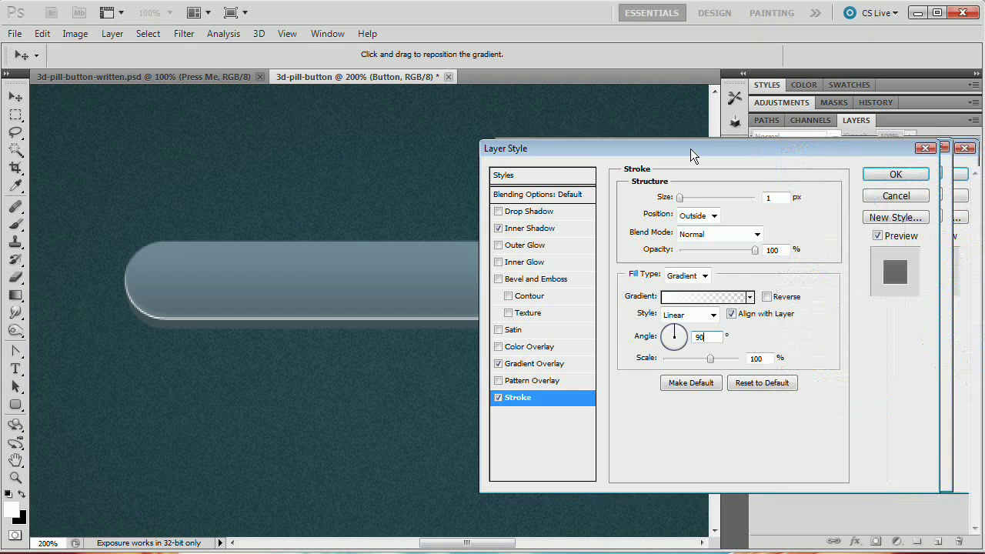
click(768, 298)
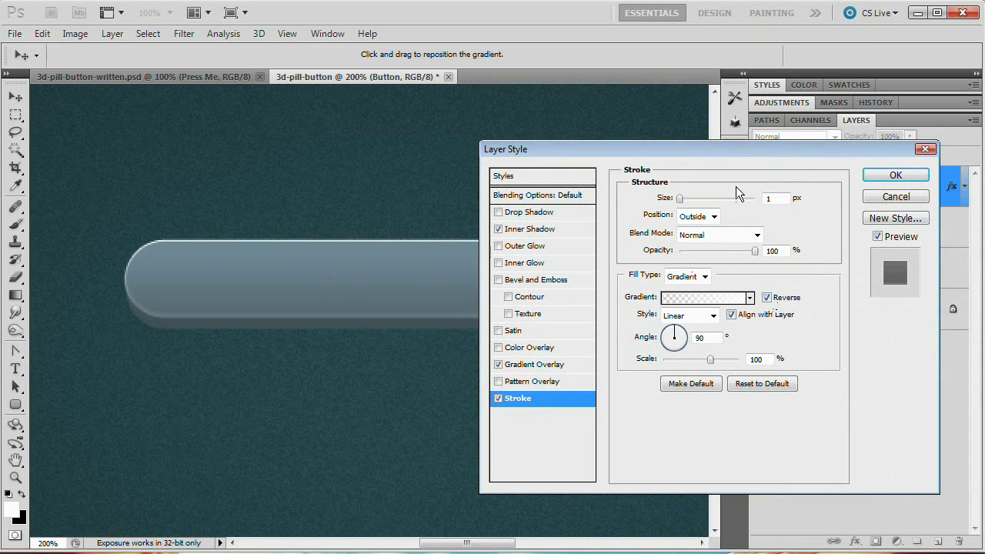
Set the stroke's opacity to 60% and accept the Button layer's styles
mouse_move(729, 145)
mouse_down()
mouse_move(789, 143)
mouse_move(712, 148)
mouse_up()
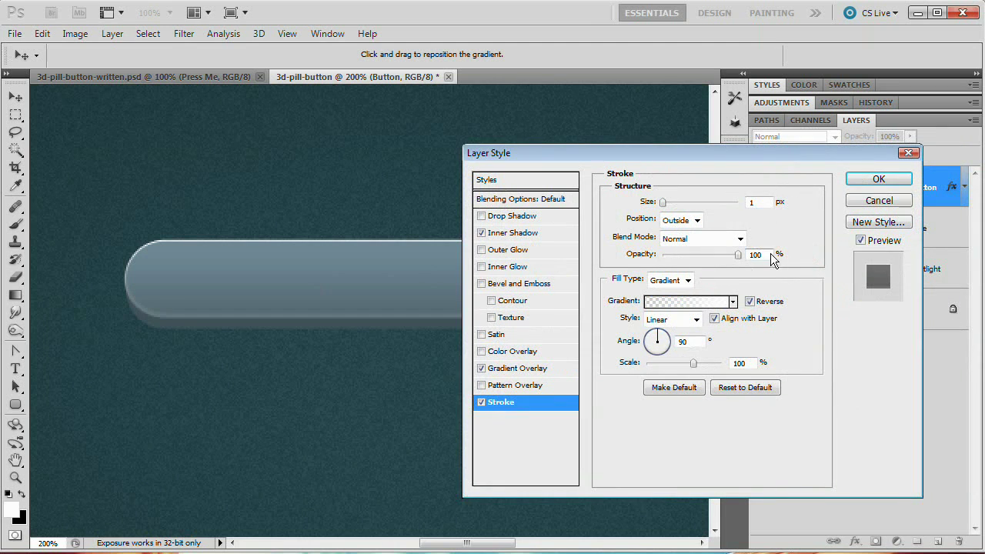
mouse_move(676, 153)
mouse_down()
mouse_move(983, 159)
mouse_move(674, 147)
mouse_up()
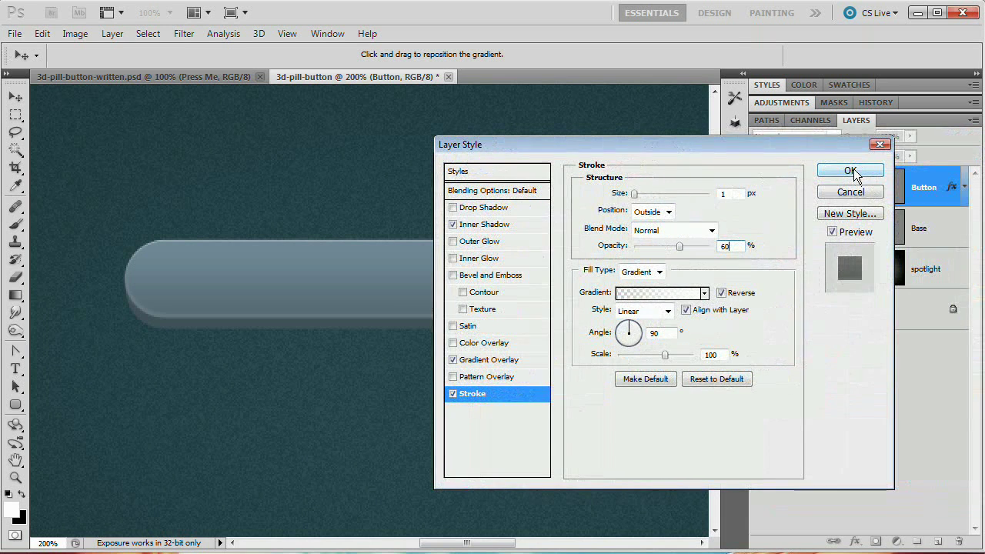
click(855, 172)
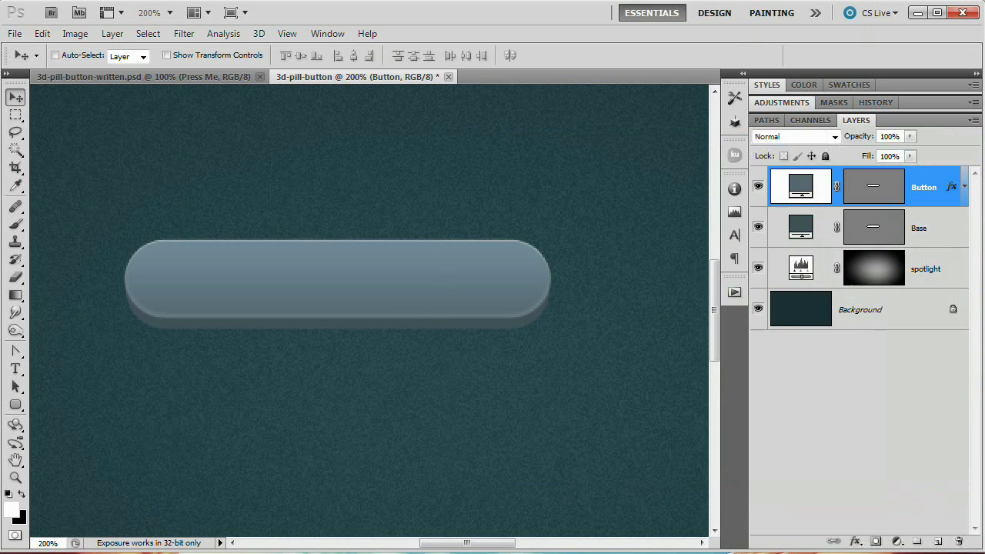
Add a Drop Shadow to the Base layer with an opacity of 20%
click(932, 235)
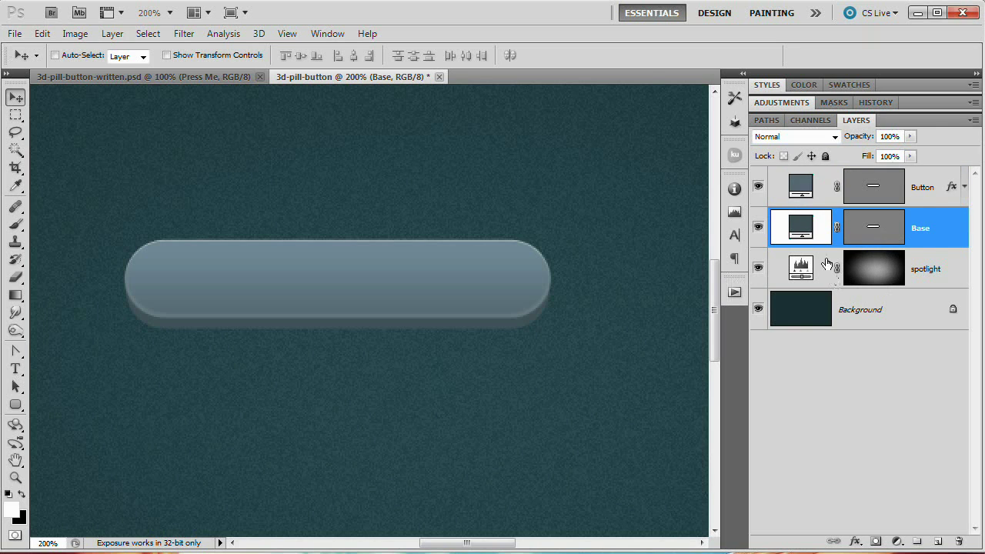
click(113, 33)
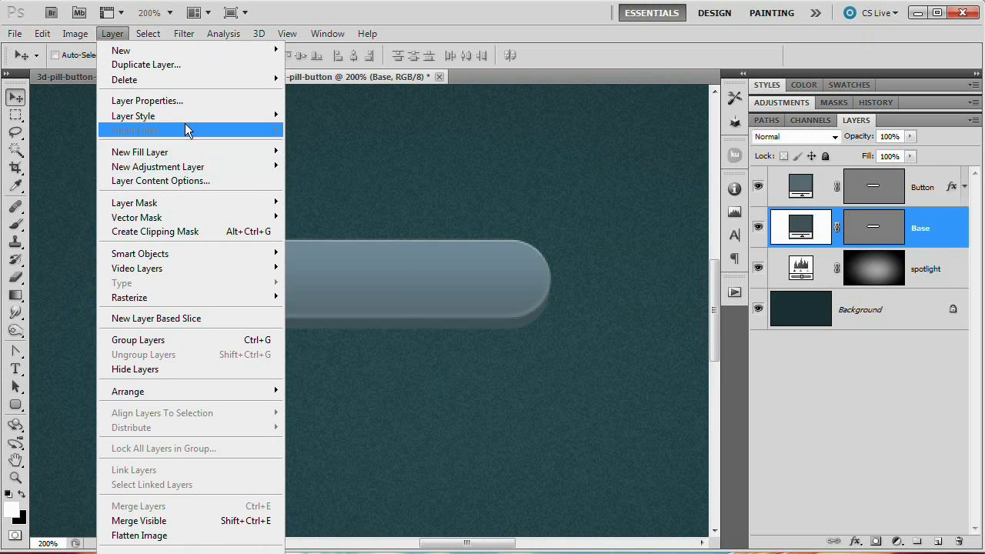
mouse_move(194, 115)
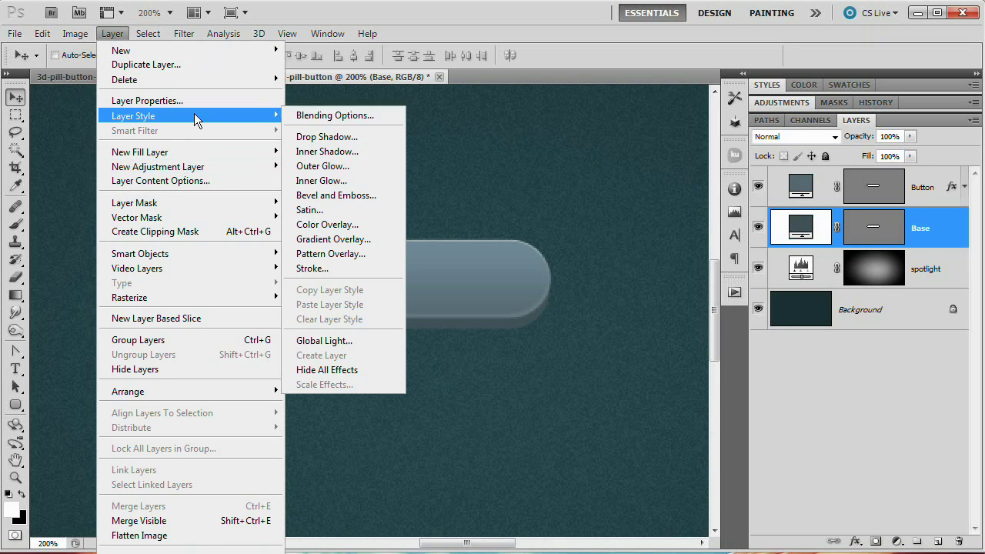
click(326, 135)
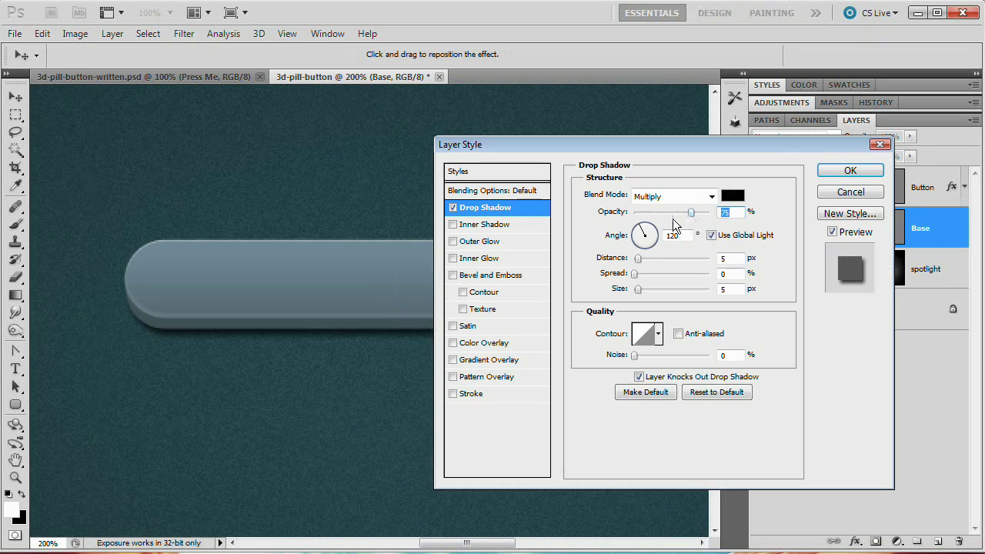
click(740, 212)
text(20)
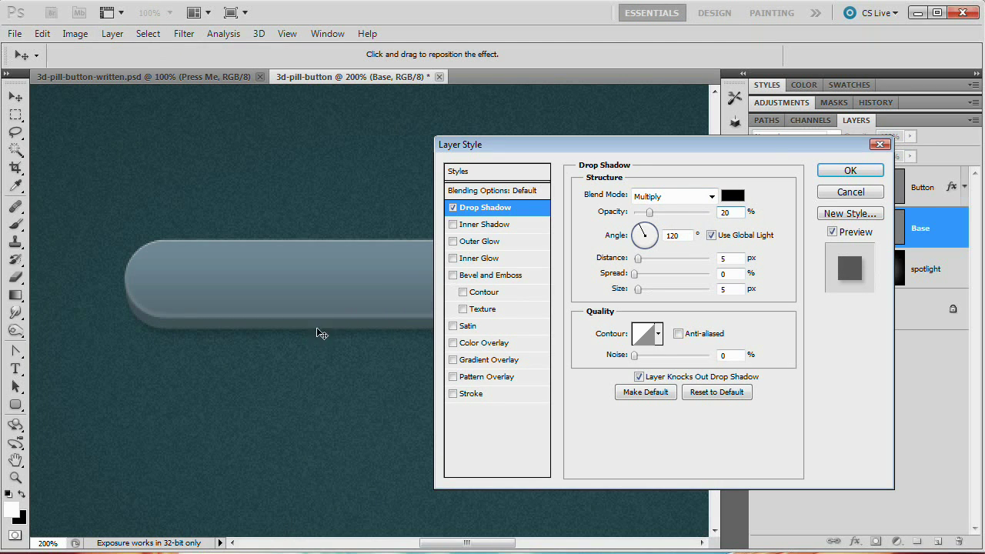
Turn off global light for the Base layer's drop shadow and set its angle to 90° and distance to 7 px
click(711, 234)
double_click(674, 236)
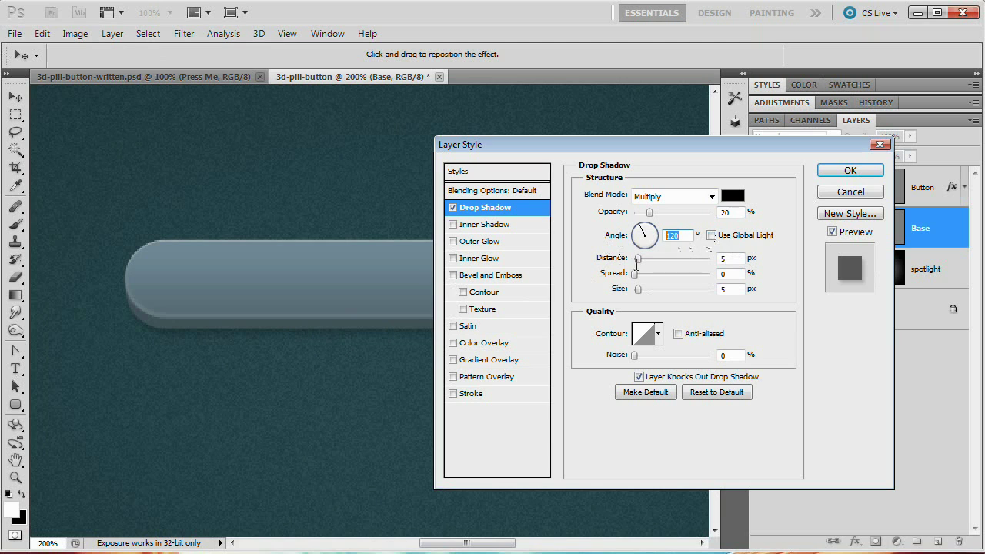
text(90)
key(Tab)
text(7)
click(726, 289)
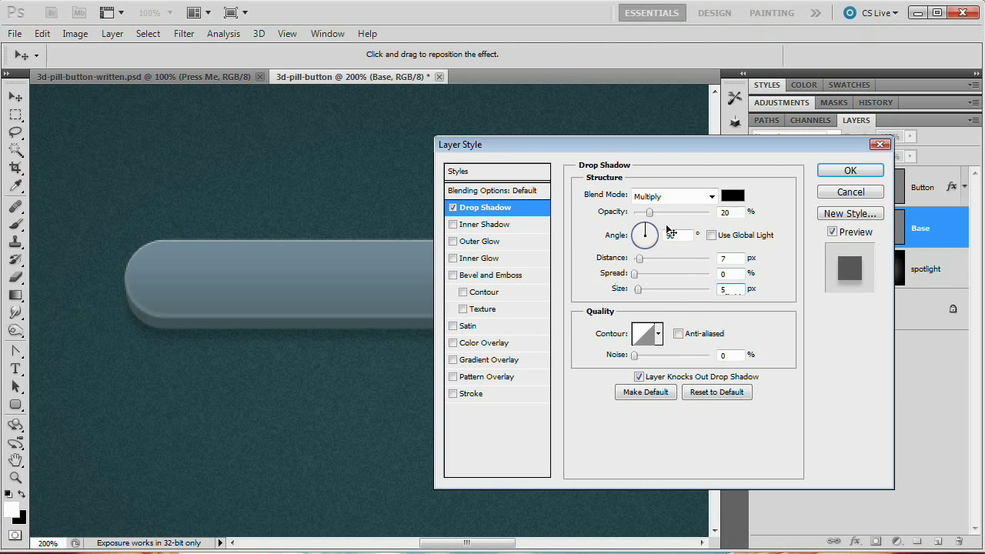
drag(688, 151, 719, 150)
Add an Inner Shadow to the Base layer with 20% opacity, global light off and an angle of -90°
click(485, 224)
click(517, 224)
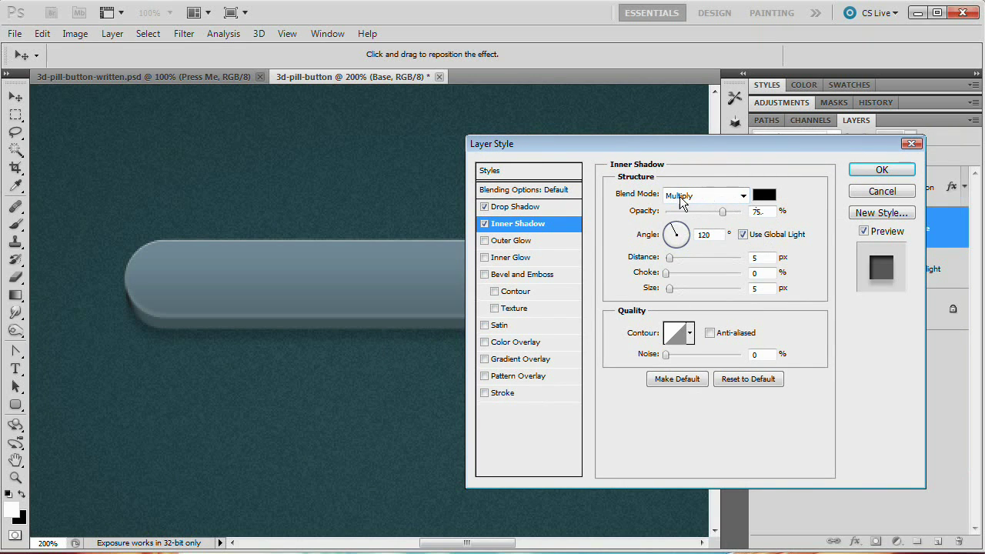
double_click(758, 212)
text(20)
click(742, 235)
double_click(710, 235)
text(-90)
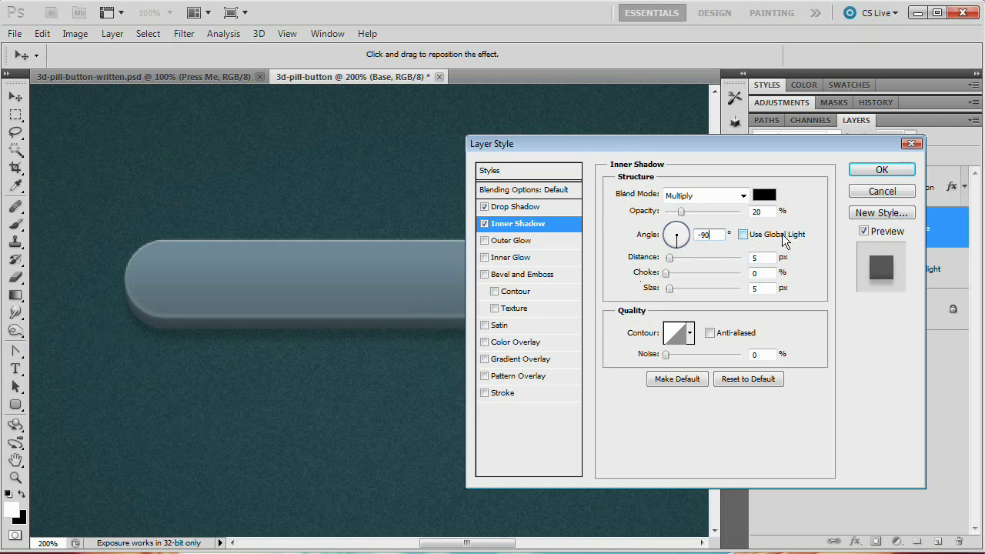
Set the Base layer's inner shadow distance to 2 px and size to 3 px, and accept the layer style
click(765, 257)
text(2)
click(764, 287)
text(3)
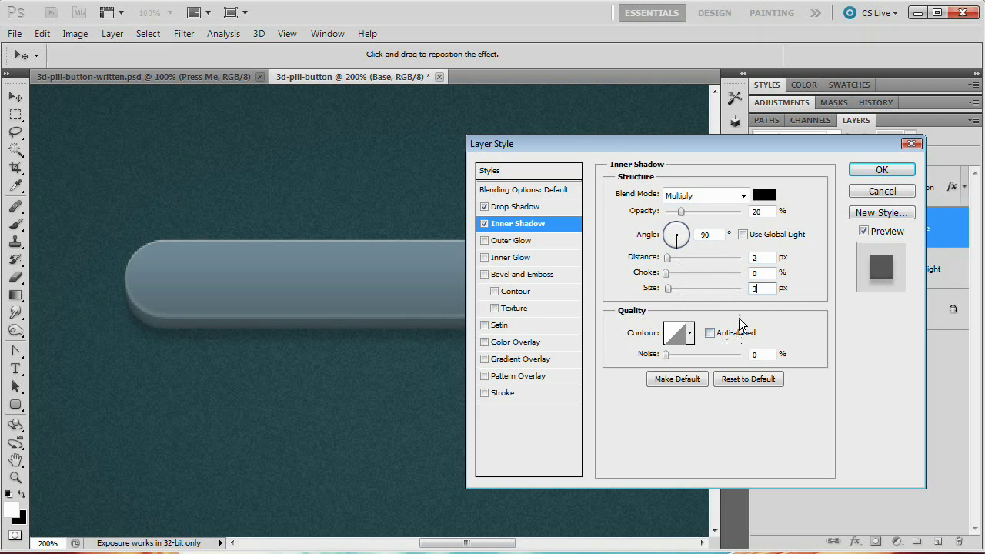
click(881, 170)
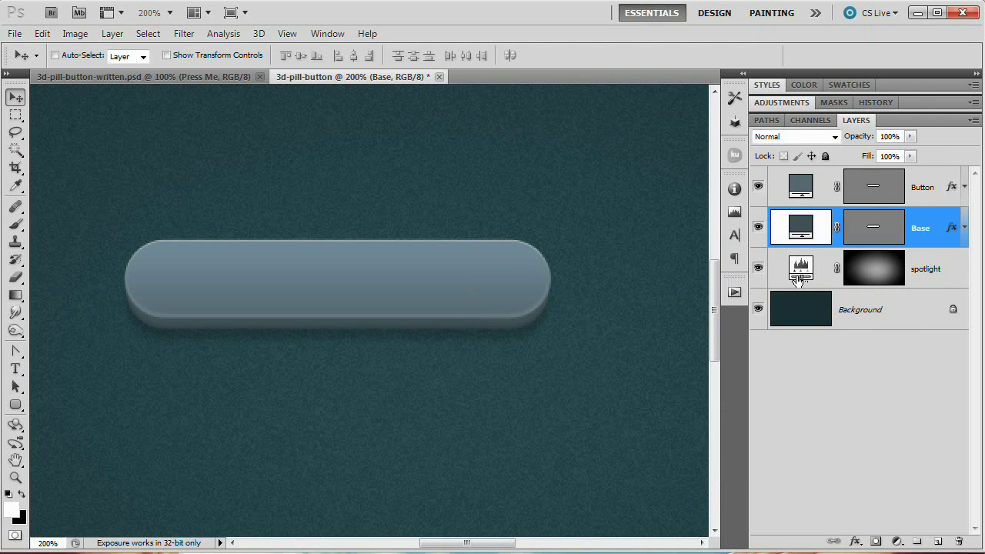
Duplicate the Button layer and rename the copy Stroke
click(923, 190)
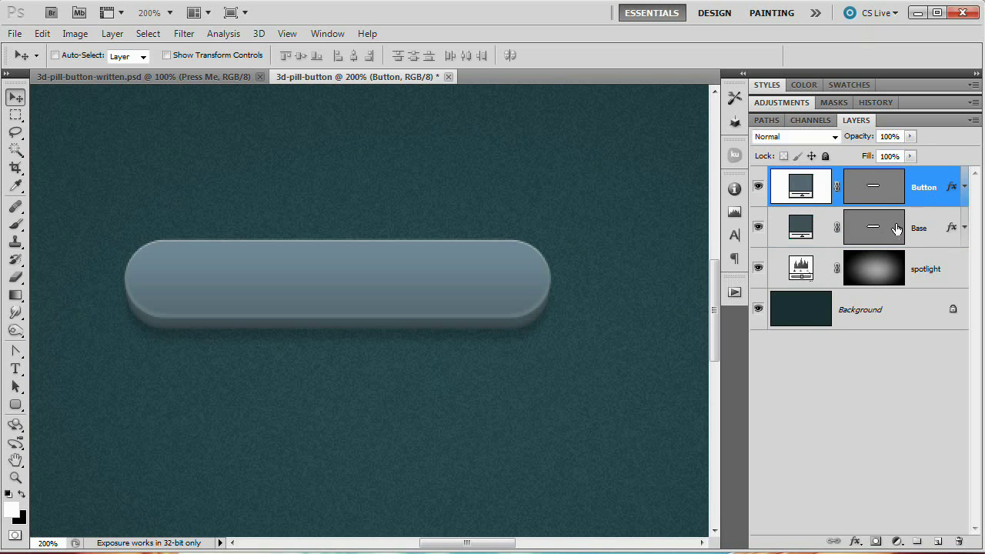
key(ctrl+j)
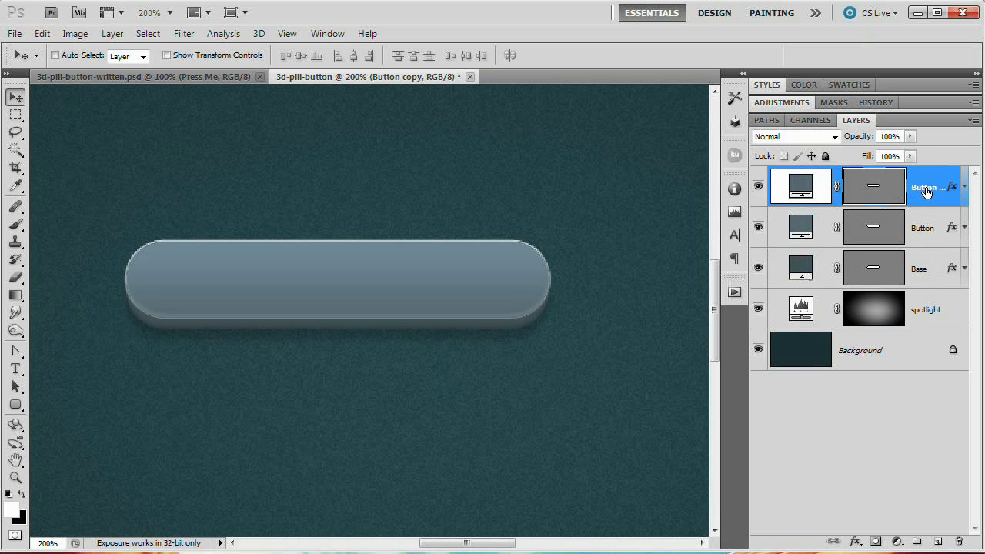
double_click(918, 188)
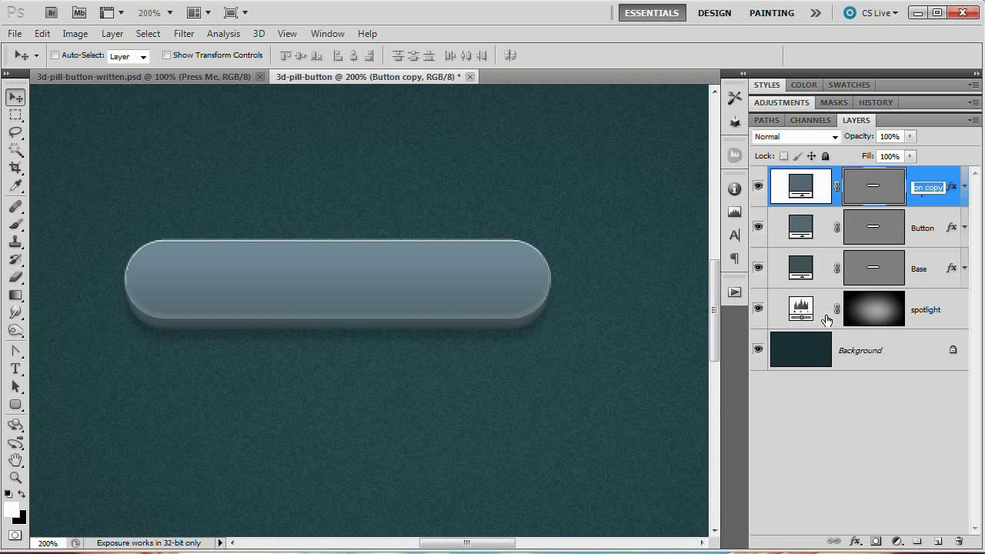
text(St)
key(Return)
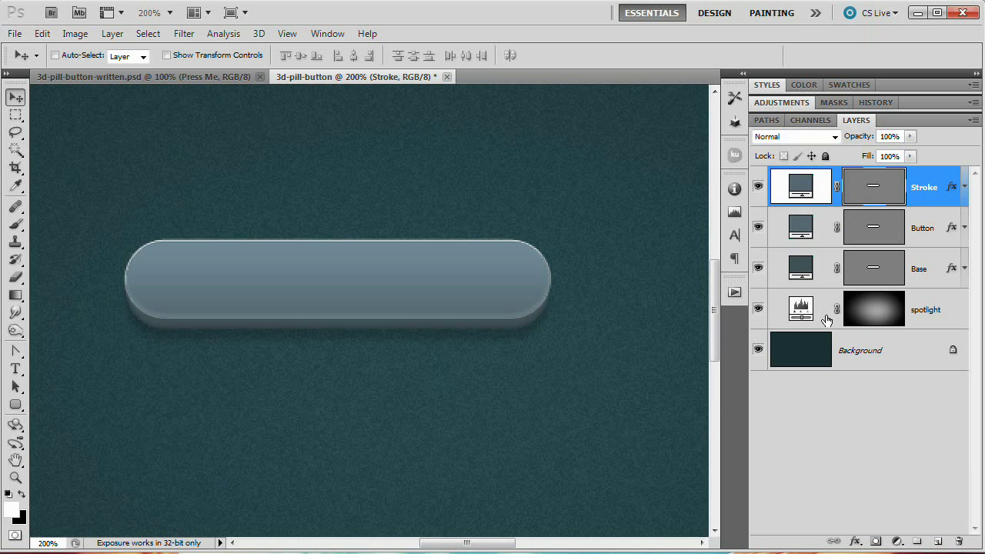
Change the Stroke layer's fill color to white (ffffff)
double_click(811, 187)
drag(362, 222, 336, 191)
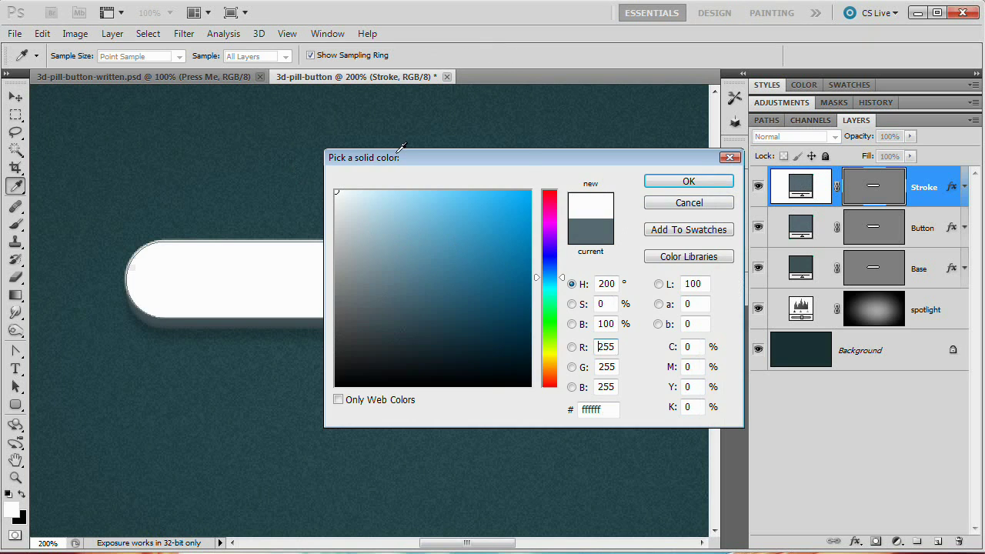
click(689, 181)
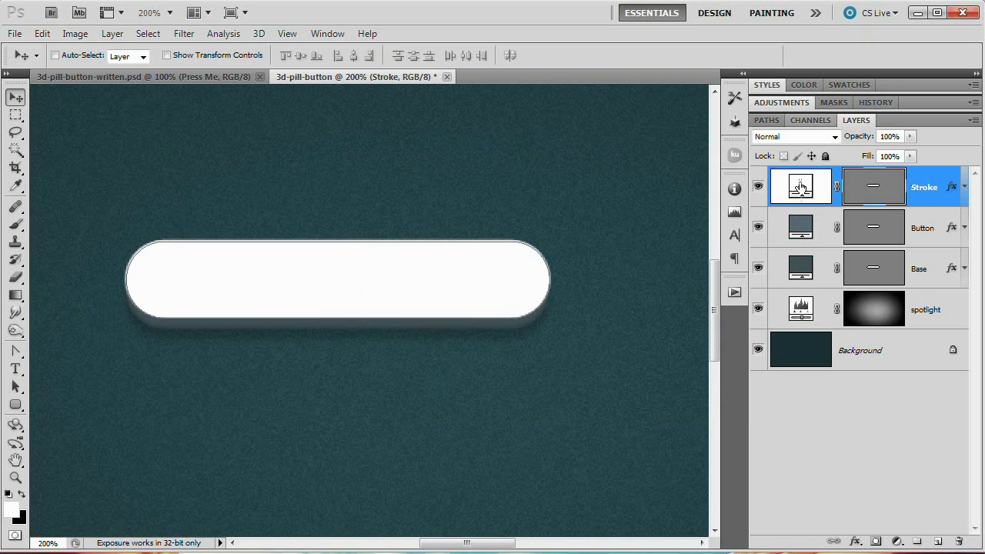
Clear all layer effects from the Stroke layer and move it below the Base layer
click(113, 34)
mouse_move(138, 115)
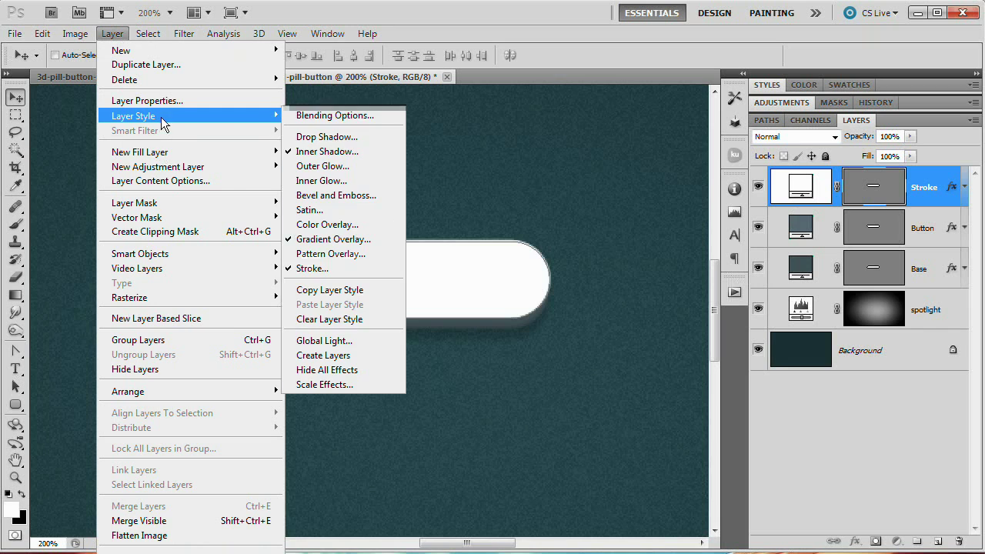
click(344, 324)
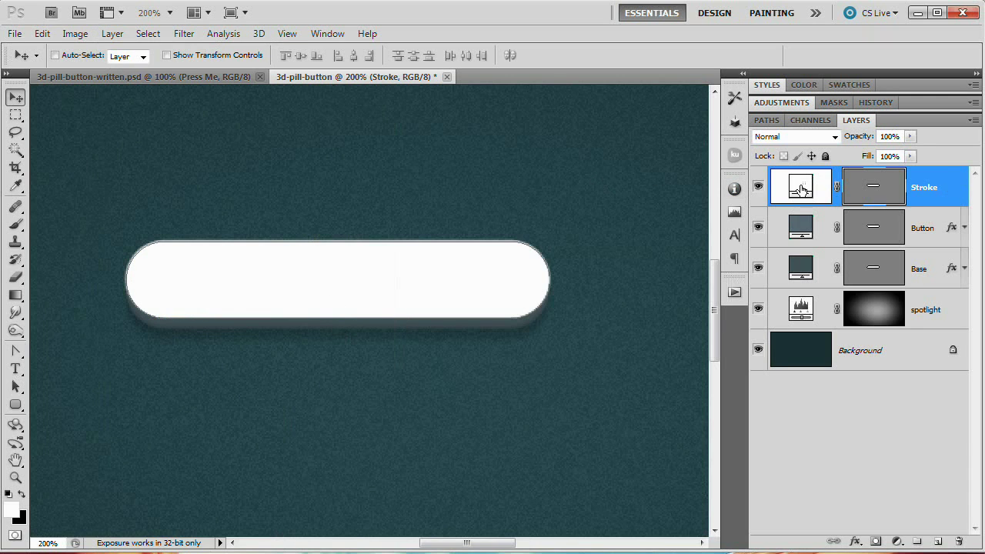
drag(800, 189, 885, 287)
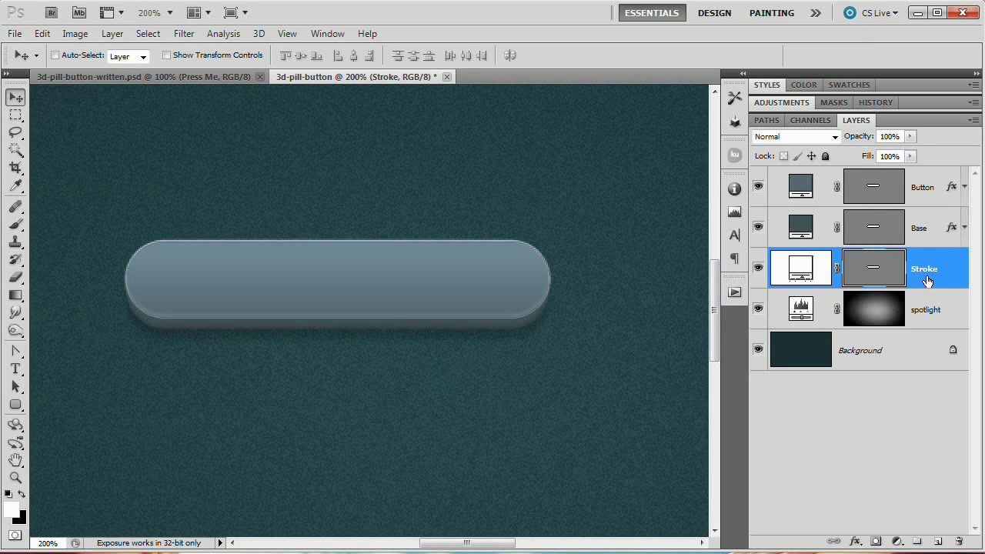
Add an 18 px black outside Stroke effect to the Stroke layer and accept the layer style
click(113, 33)
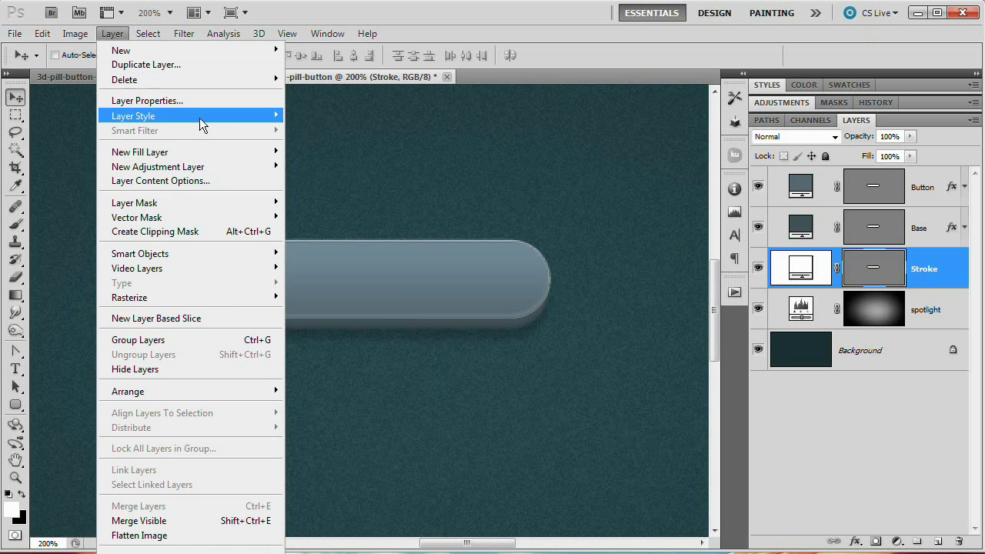
mouse_move(199, 117)
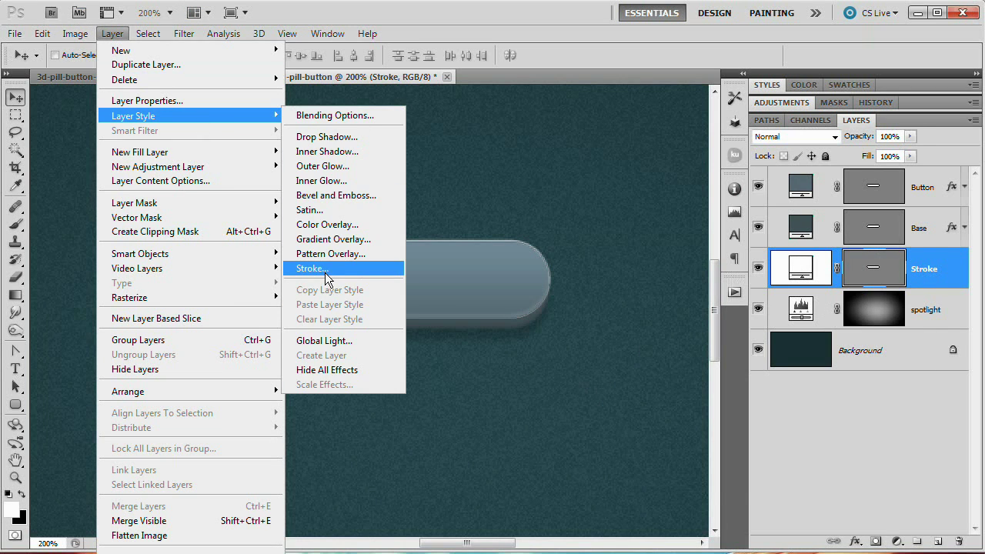
click(325, 269)
drag(668, 143, 591, 111)
double_click(686, 158)
text(18)
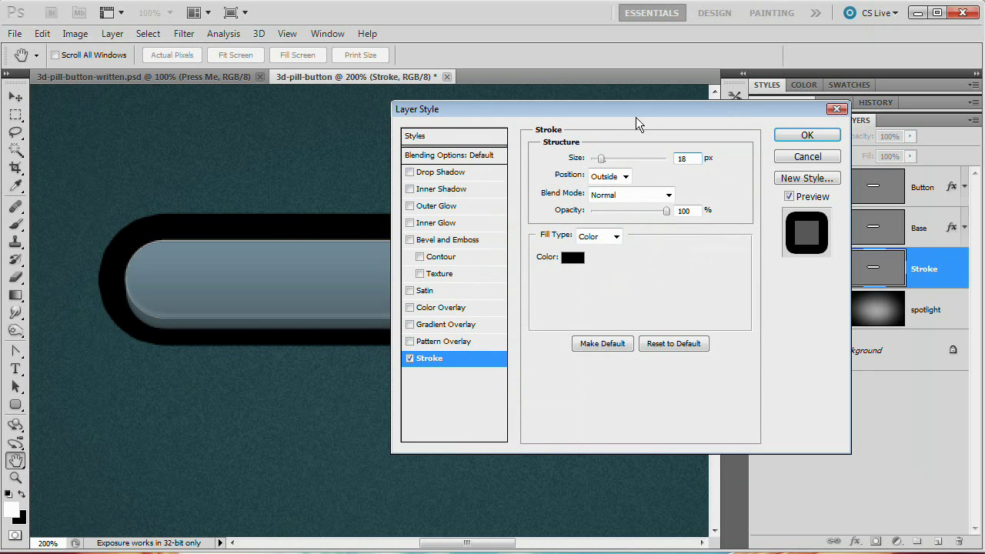
drag(653, 122, 613, 94)
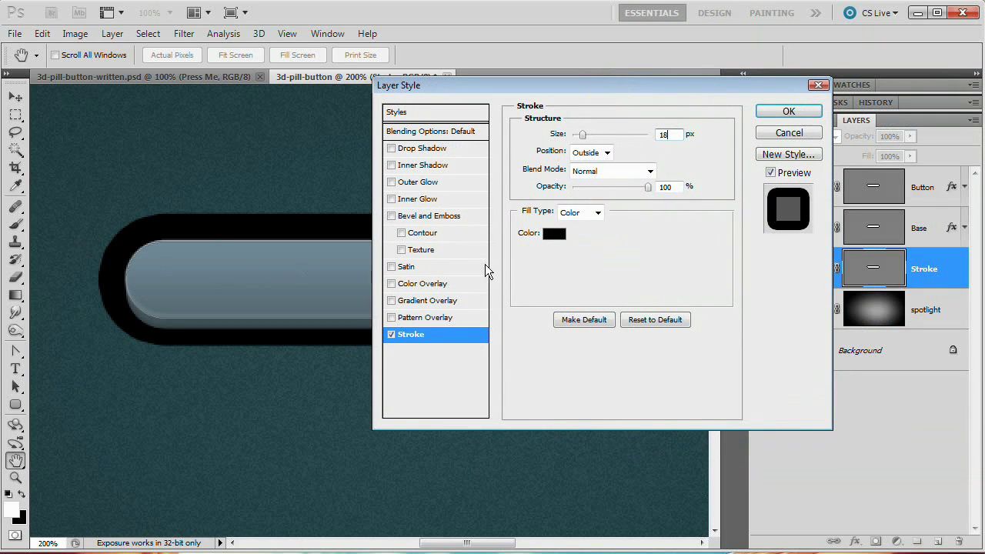
click(777, 117)
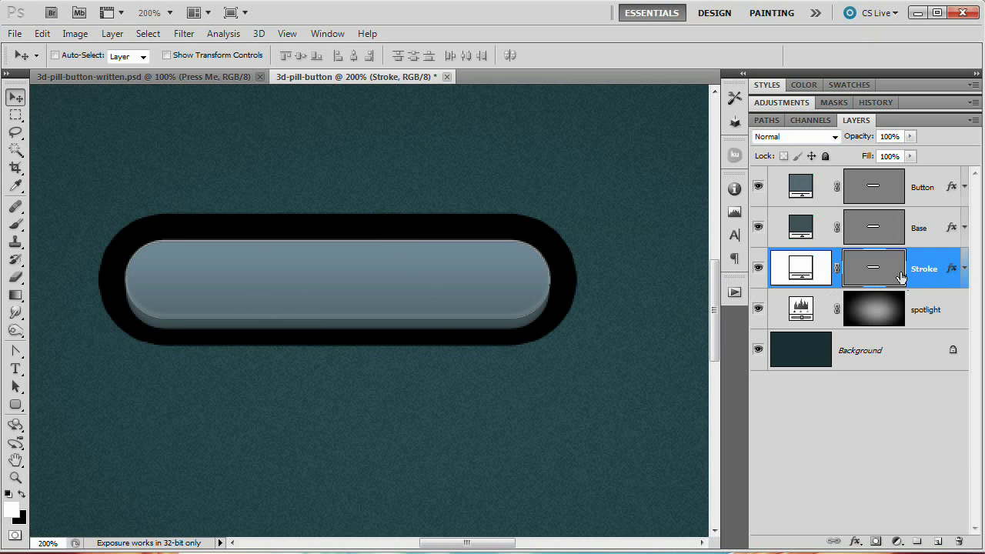
Split the Stroke layer's stroke effect into its own layer and select that new layer
click(101, 35)
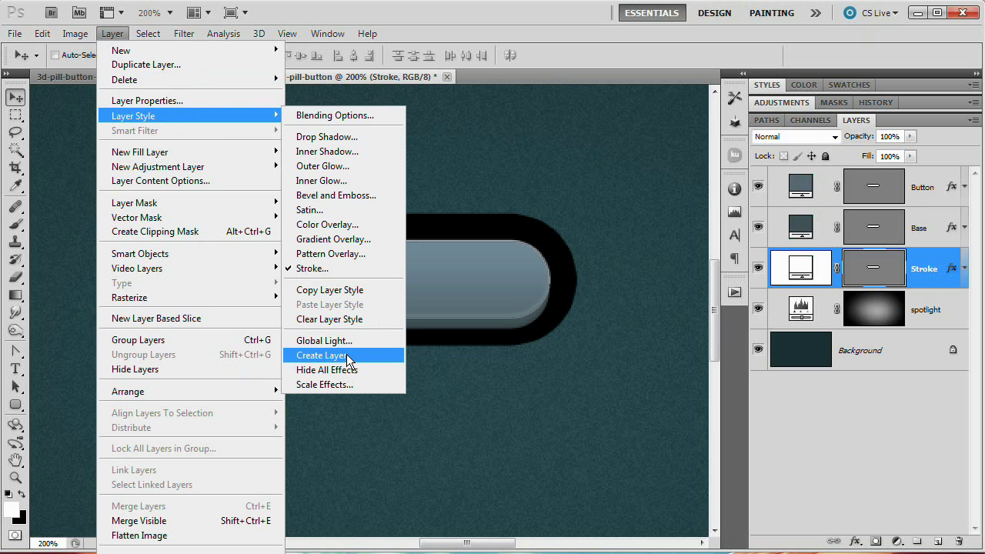
click(348, 356)
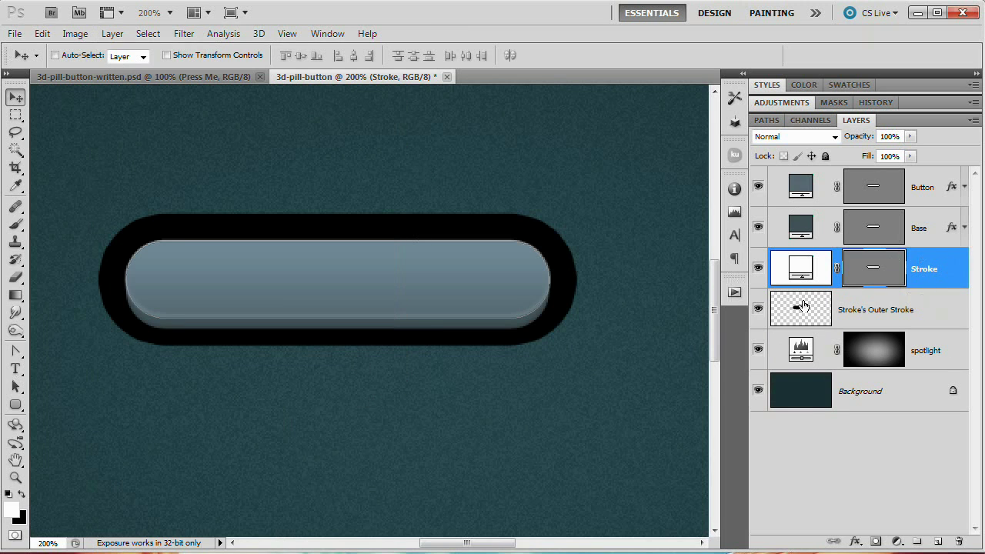
click(819, 319)
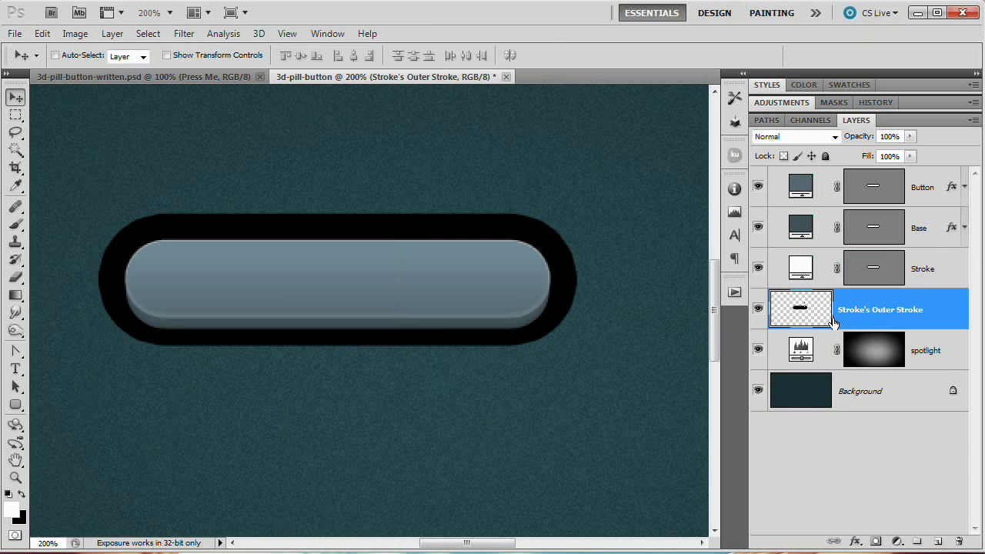
Hide the Stroke layer and nudge the Stroke's Outer Stroke layer down 3 px
click(758, 267)
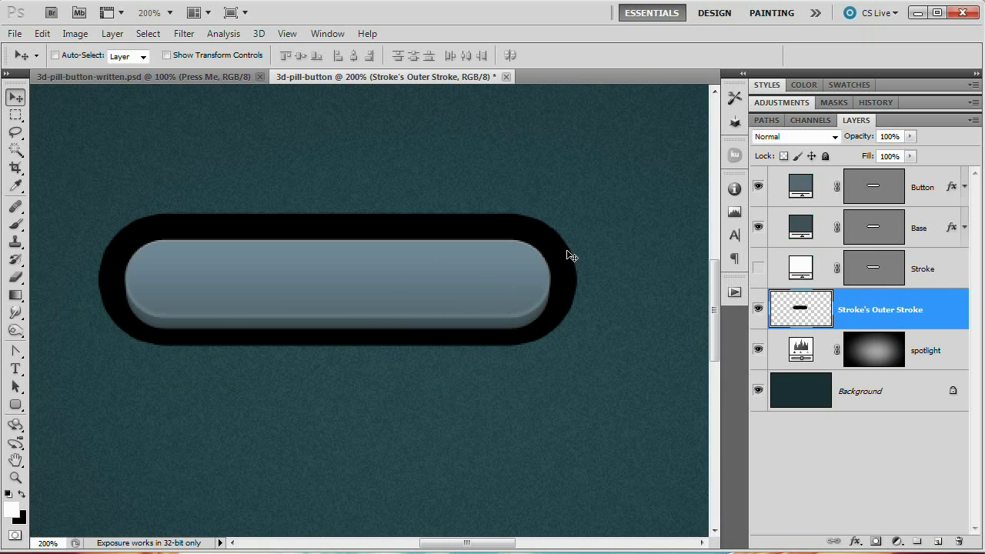
key(Down)
key(Down)
key(Down)
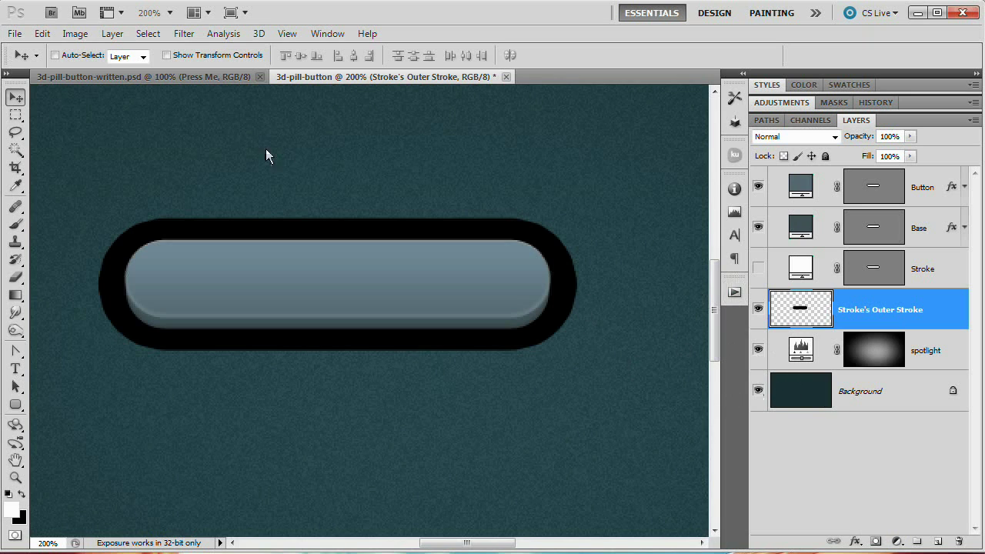
Add a Color Overlay to the Stroke's Outer Stroke layer with the color 2f3a40
click(112, 34)
mouse_move(171, 117)
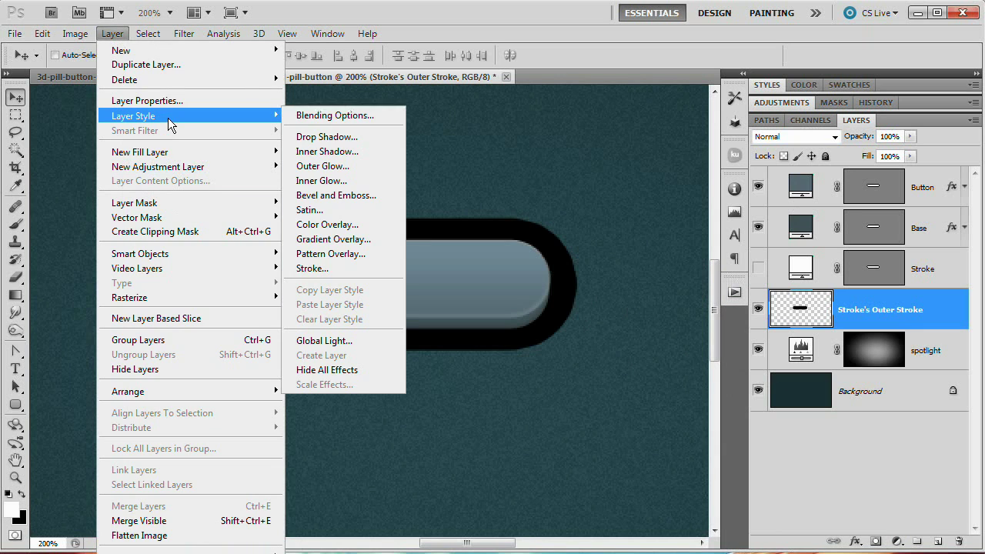
click(362, 230)
click(669, 138)
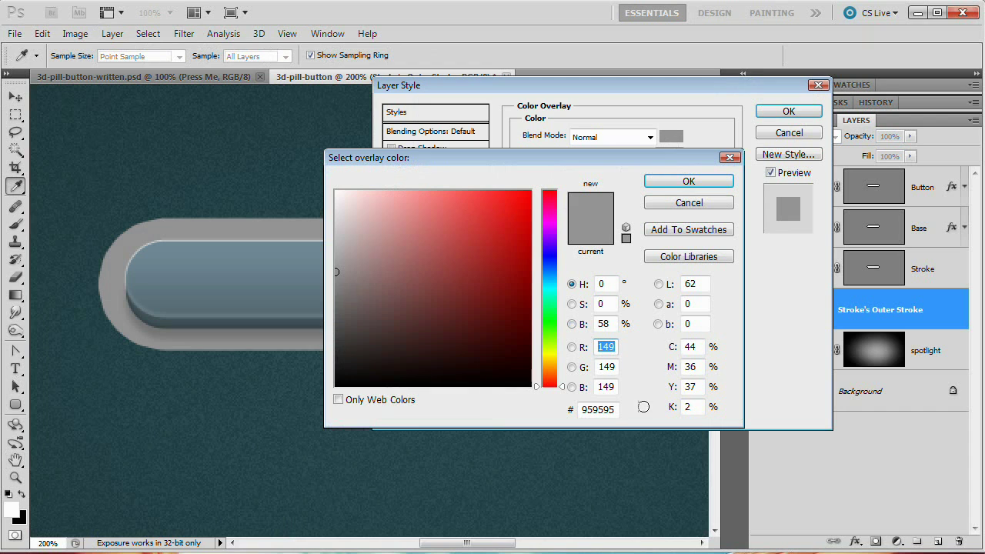
double_click(608, 410)
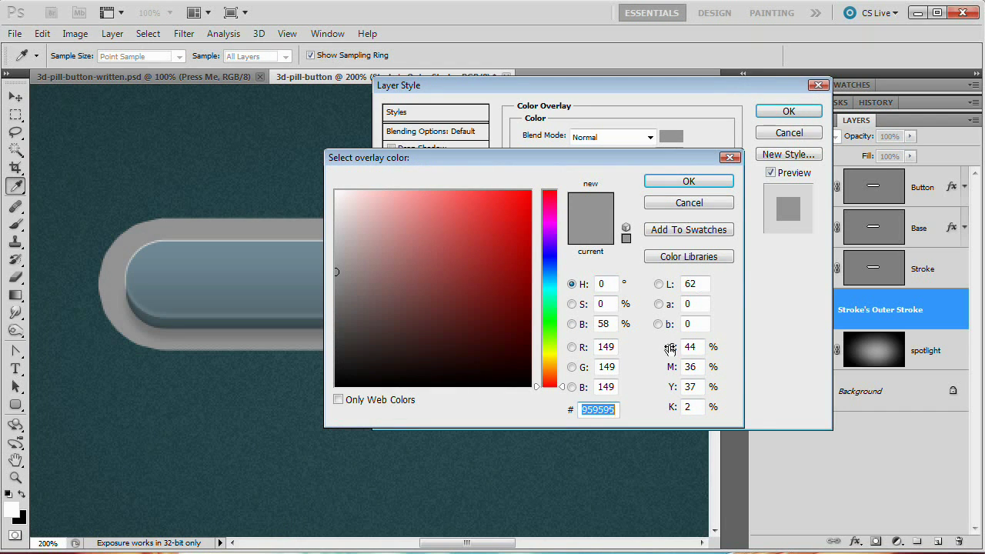
text(2f)
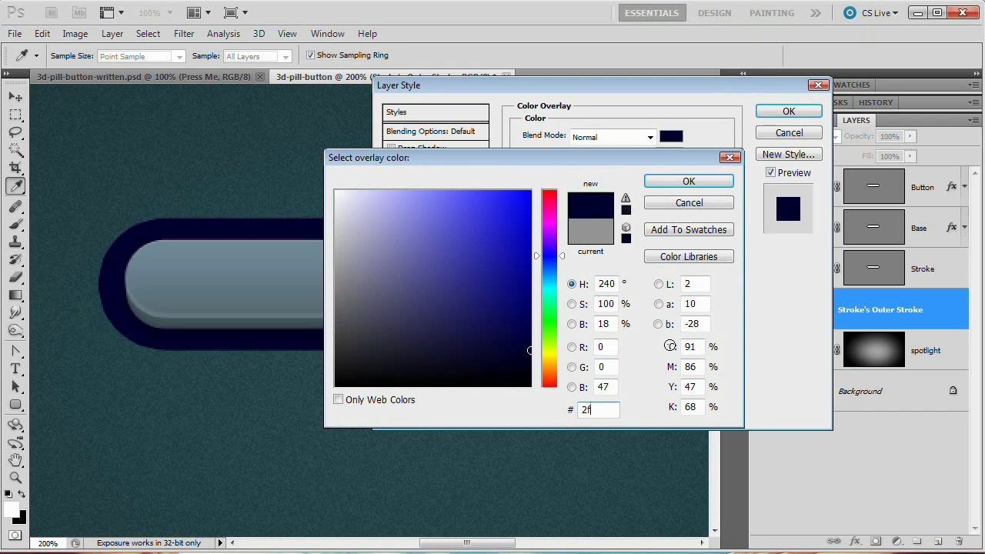
text(3a40)
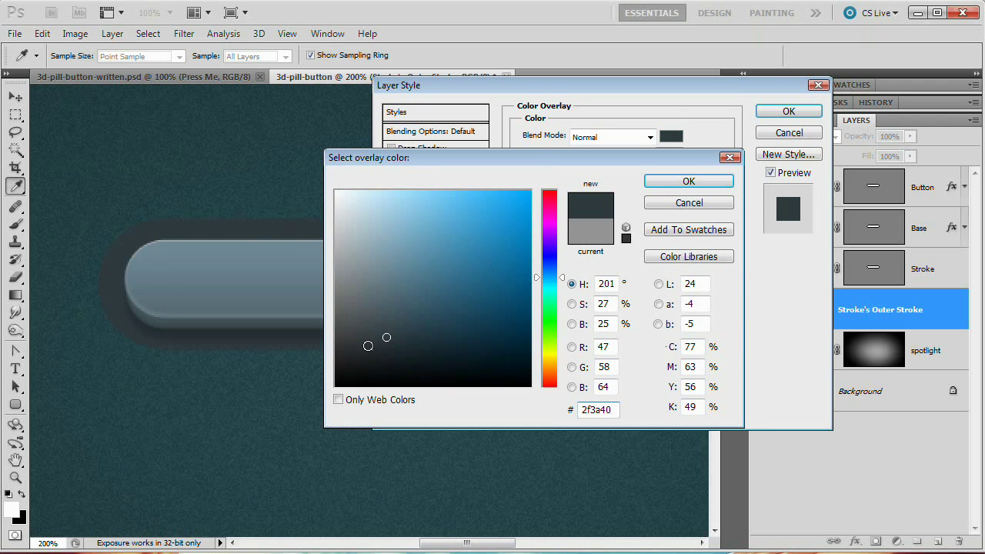
drag(528, 167, 620, 171)
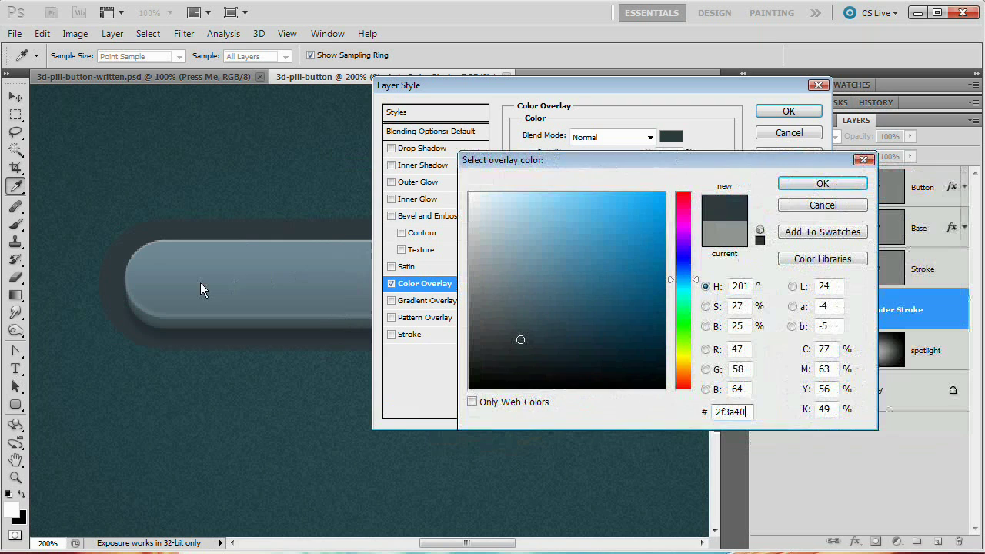
Sample the button's blue-gray as the overlay color, reduce its brightness to 25% and accept the color
drag(187, 268, 183, 276)
click(739, 326)
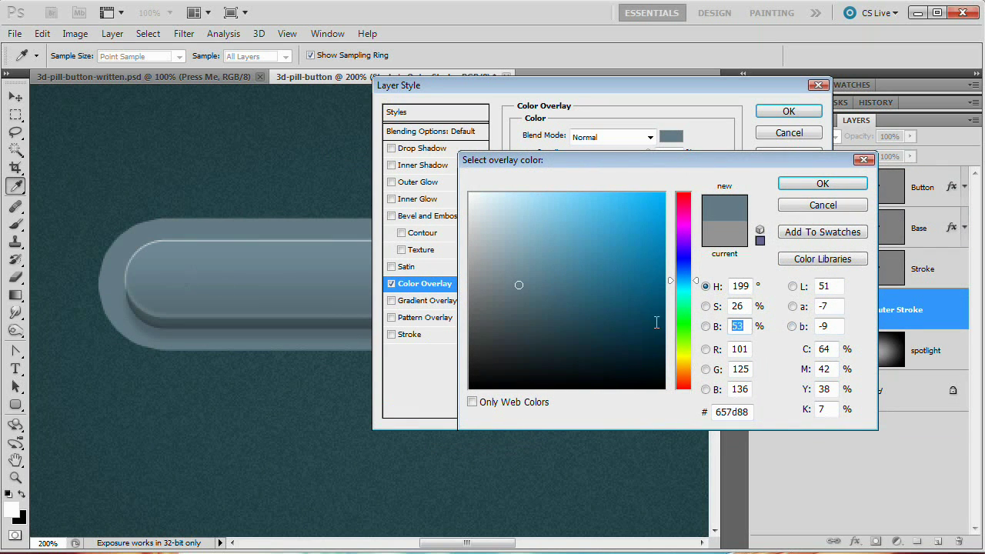
text(25)
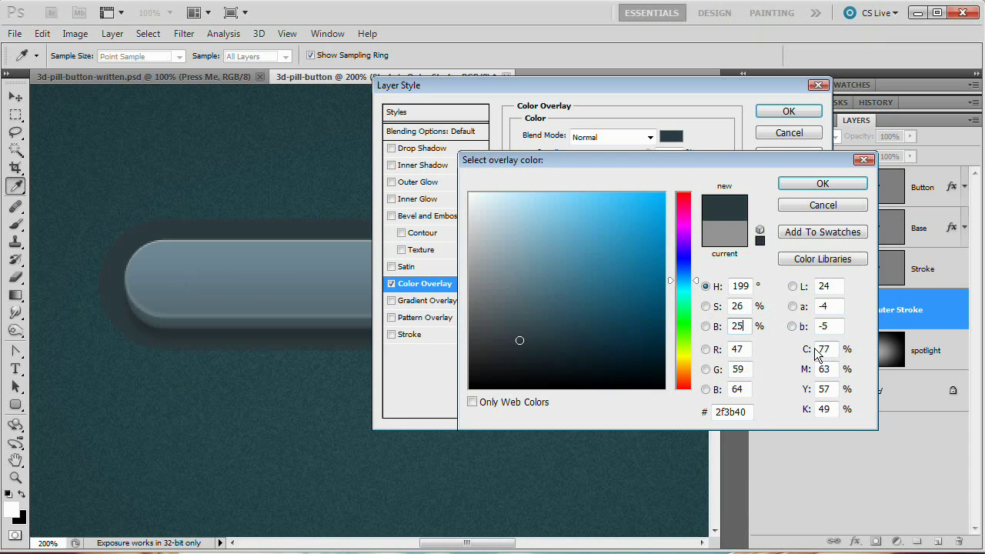
click(823, 185)
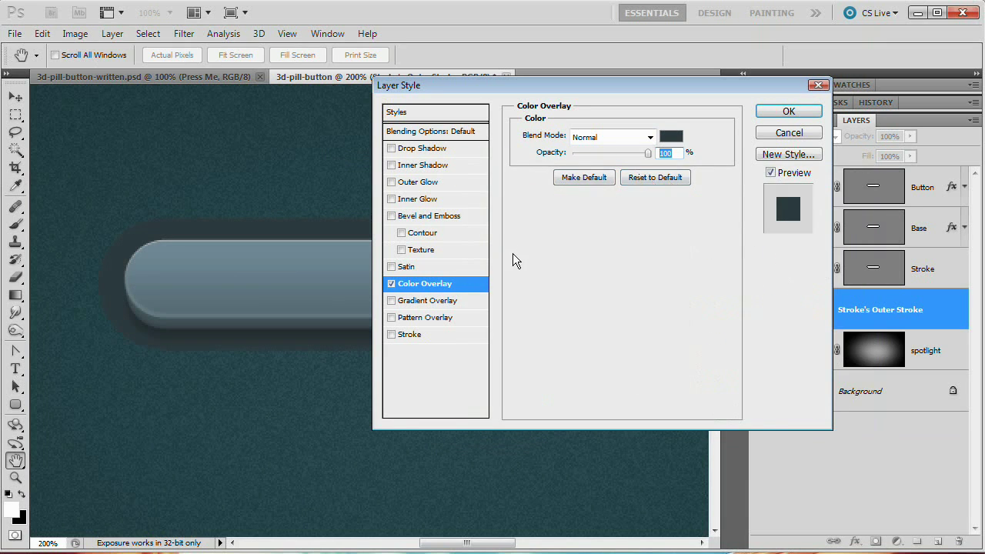
Add an Inner Shadow to the Stroke's Outer Stroke layer with Normal blend mode and white color
click(419, 166)
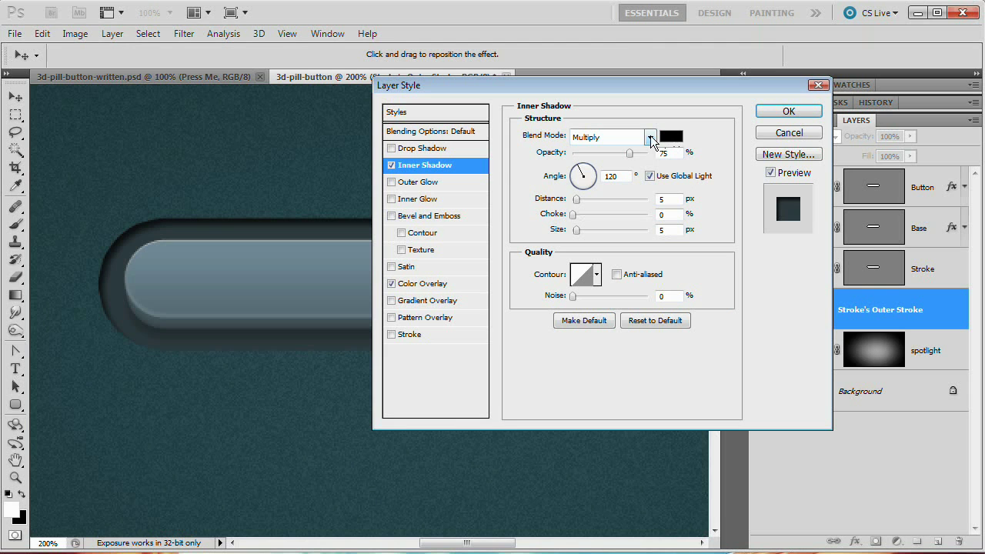
click(616, 152)
click(671, 136)
drag(505, 220, 424, 177)
click(818, 184)
Turn off global light for the inner shadow and set its angle to -90°
click(651, 176)
click(624, 178)
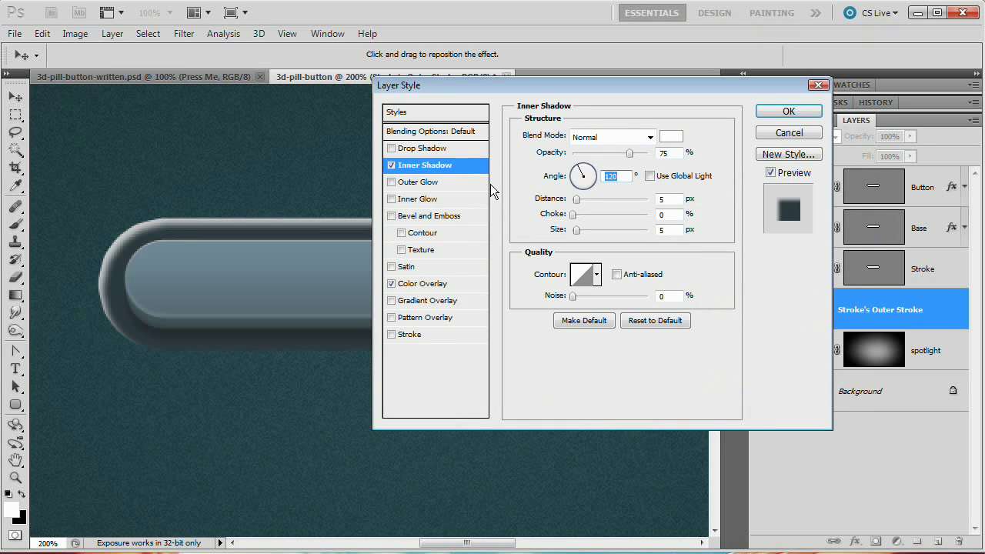
text(-)
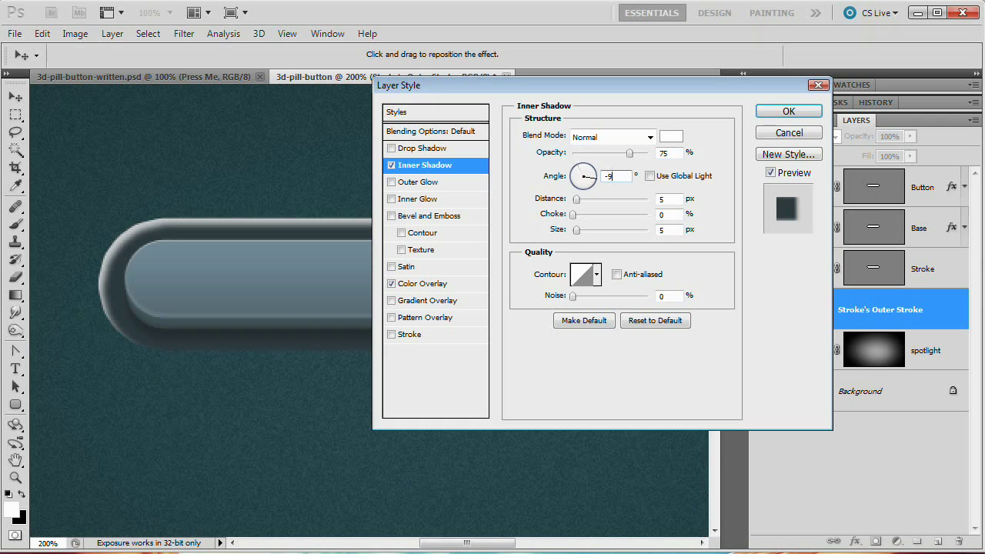
text(90)
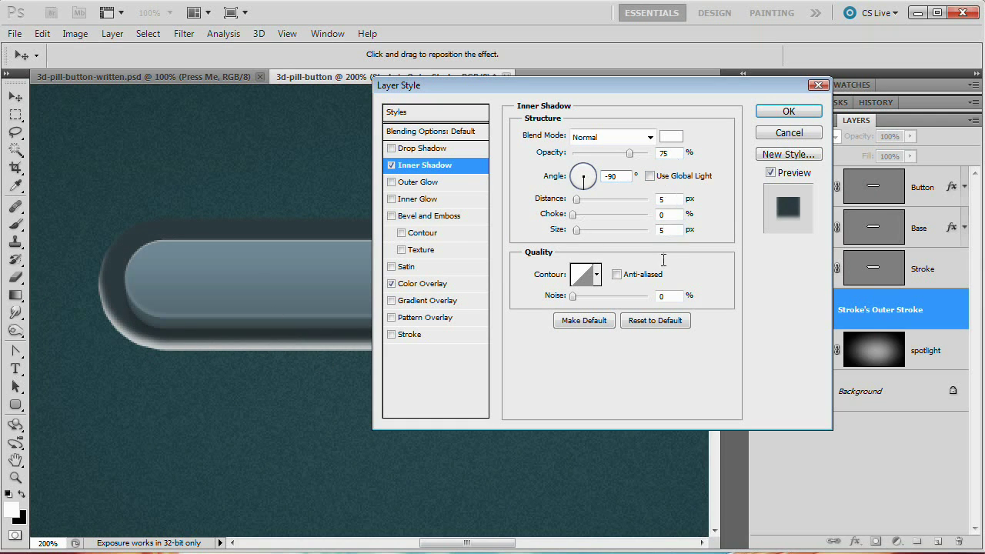
Set the inner shadow's distance to 4 px and size to 15 px, lower its opacity, and accept the layer style
key(Tab)
text(4)
key(Tab)
key(Tab)
text(15)
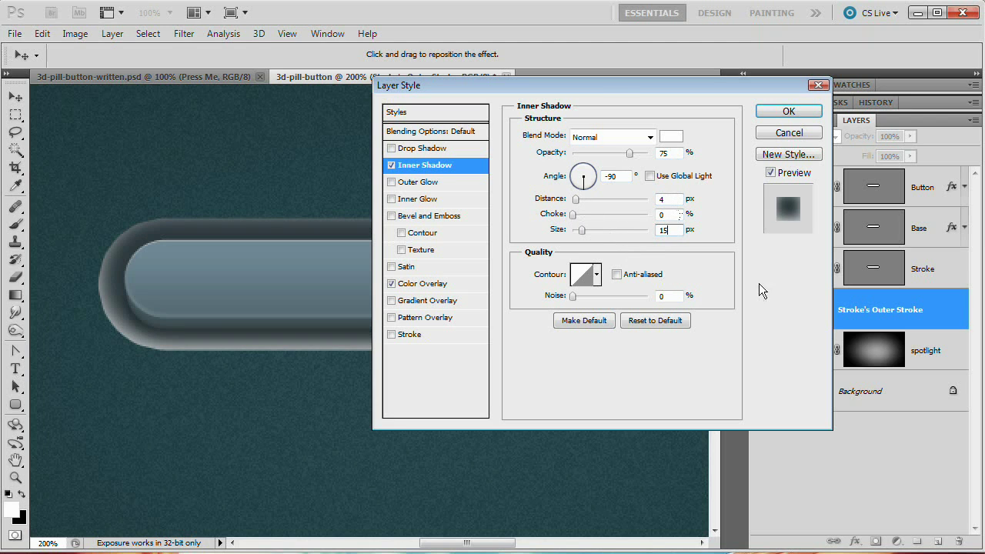
drag(619, 82, 587, 125)
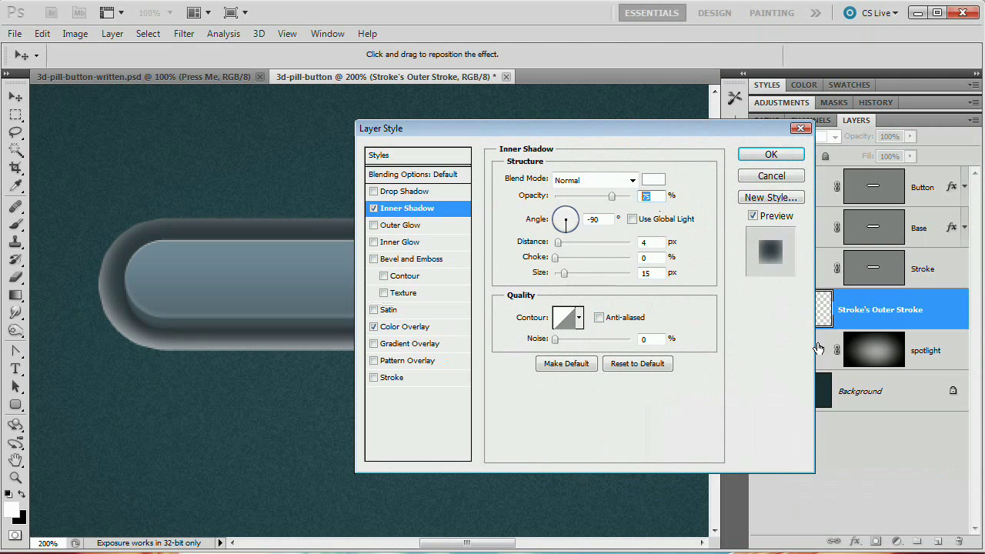
click(771, 154)
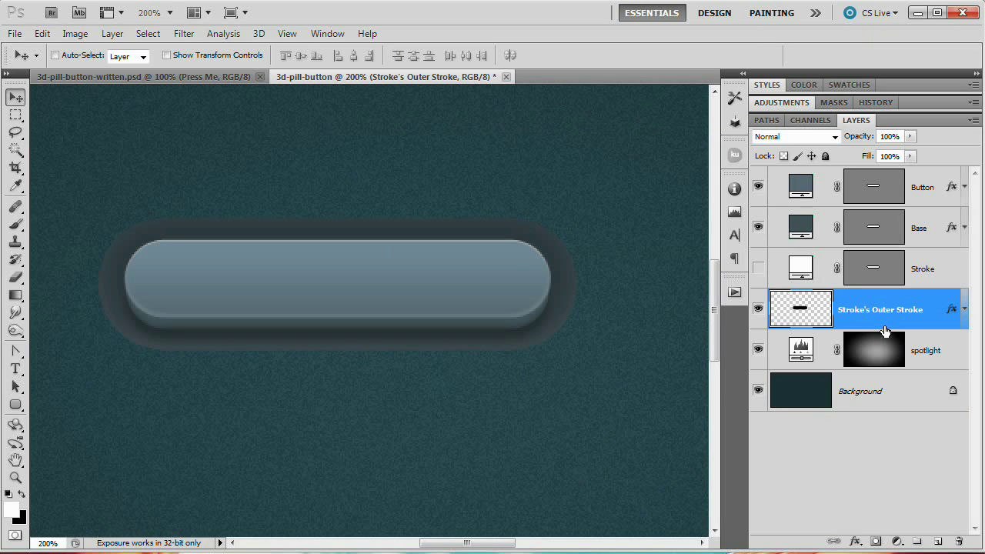
Add an outside Stroke effect with a size of 1 px to the Stroke's Outer Stroke layer
click(146, 33)
mouse_move(173, 115)
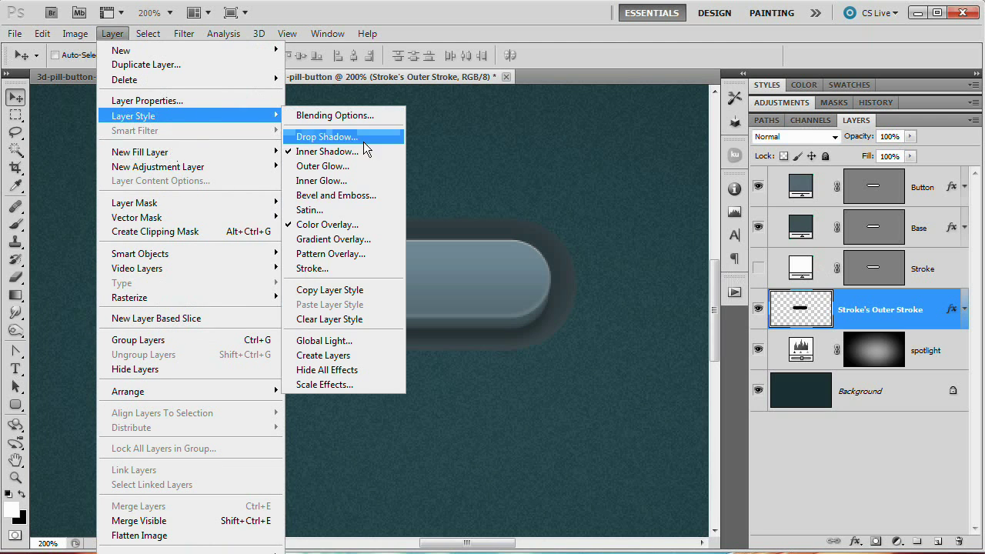
click(315, 268)
drag(568, 132, 370, 124)
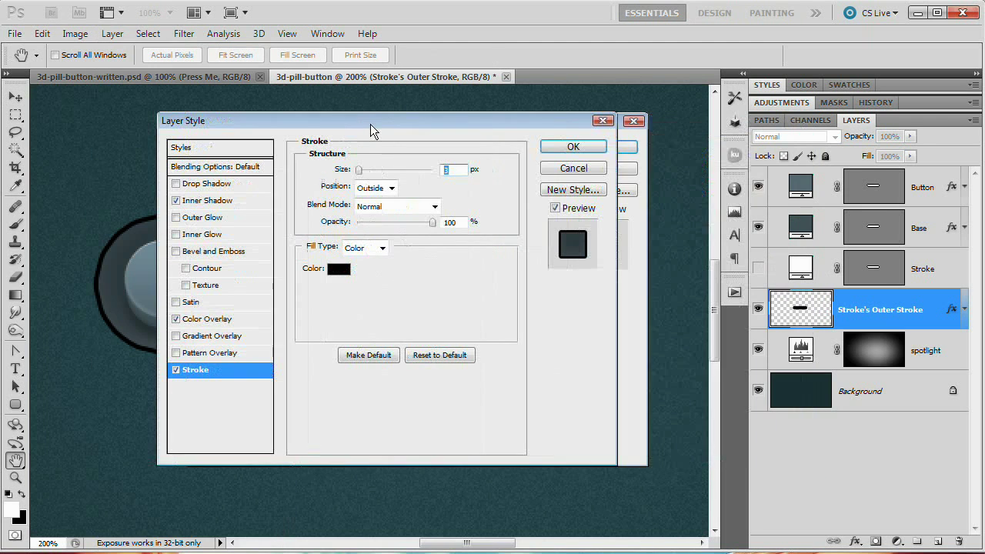
drag(468, 125, 984, 164)
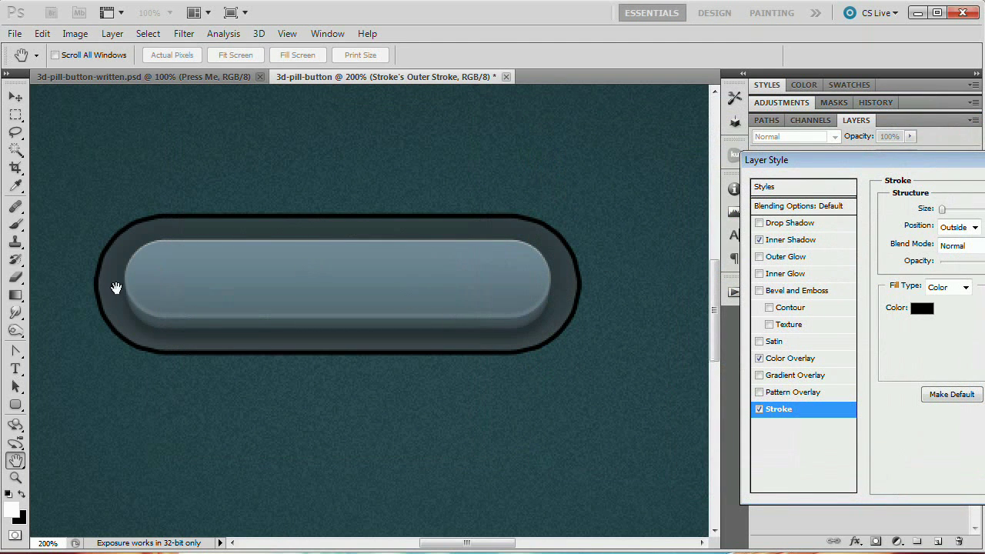
drag(904, 164, 552, 157)
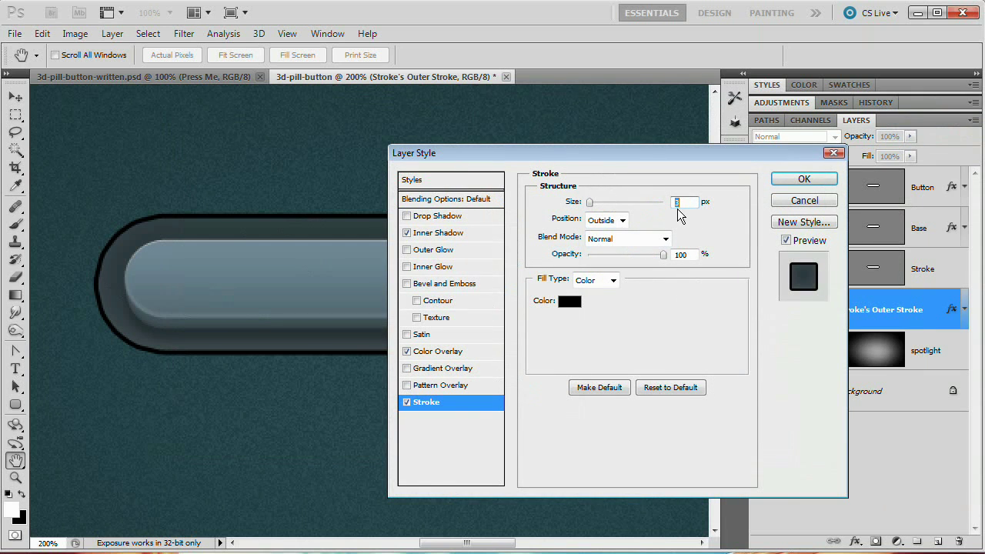
text(1)
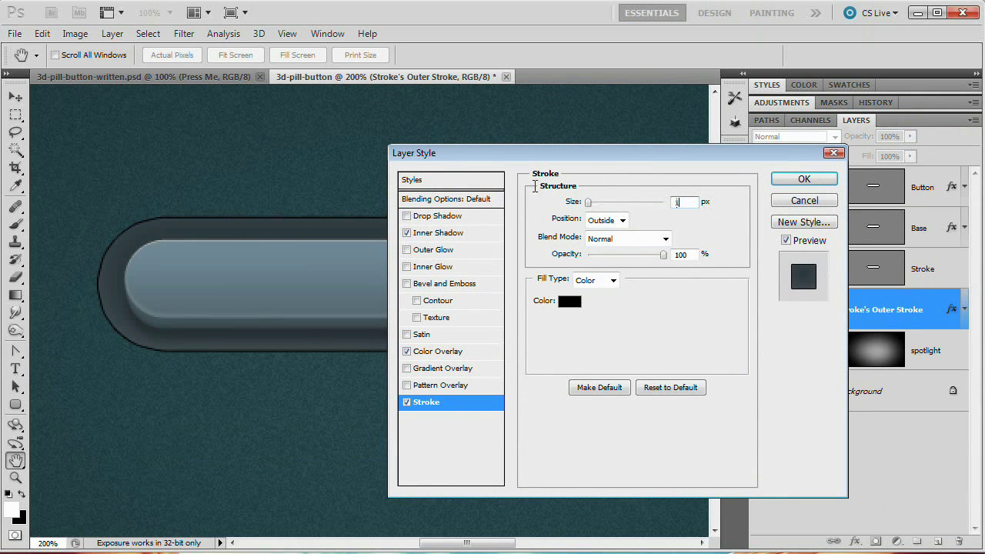
Change the outer stroke layer's Stroke effect fill type to Gradient
drag(590, 152, 565, 128)
click(583, 251)
click(582, 281)
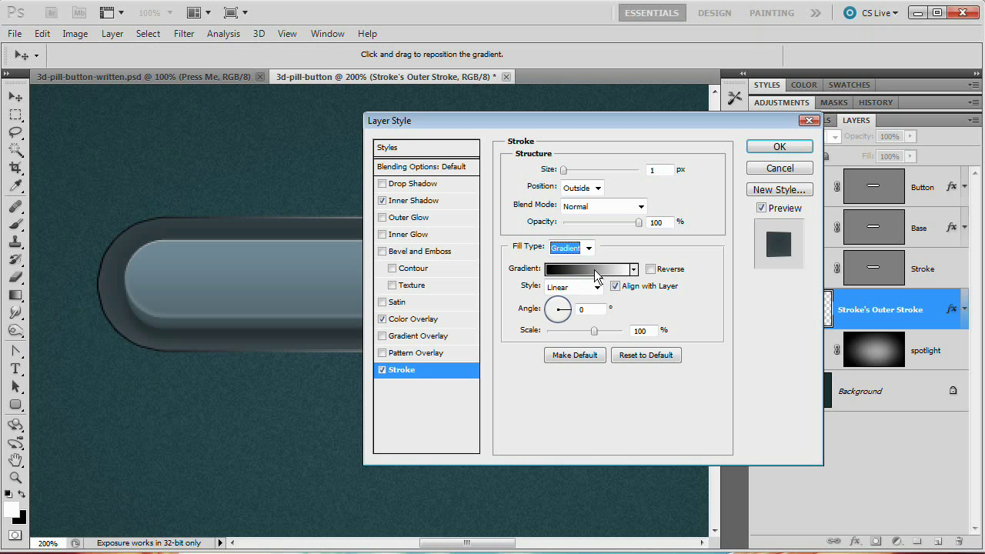
Set the stroke gradient's angle to 90° and reverse its direction
click(593, 310)
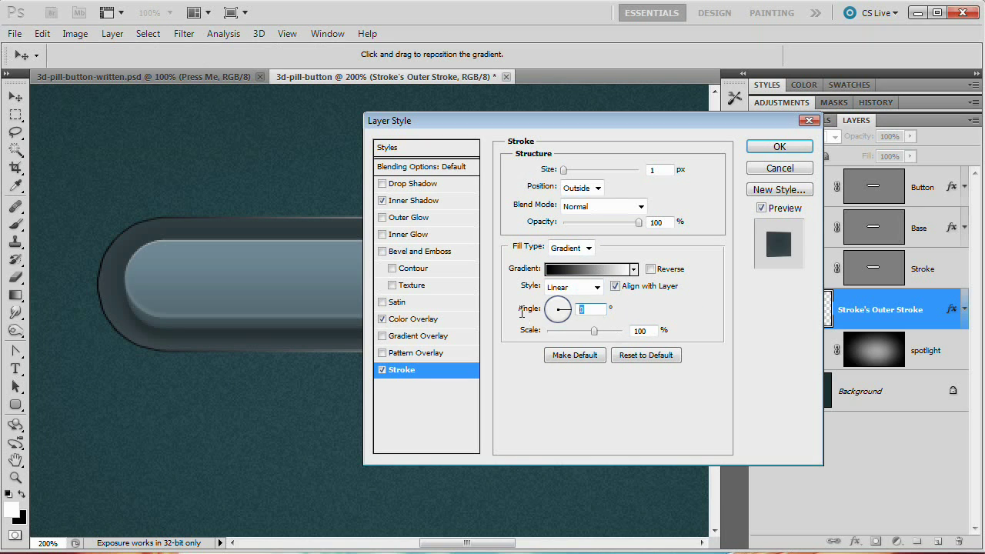
text(90)
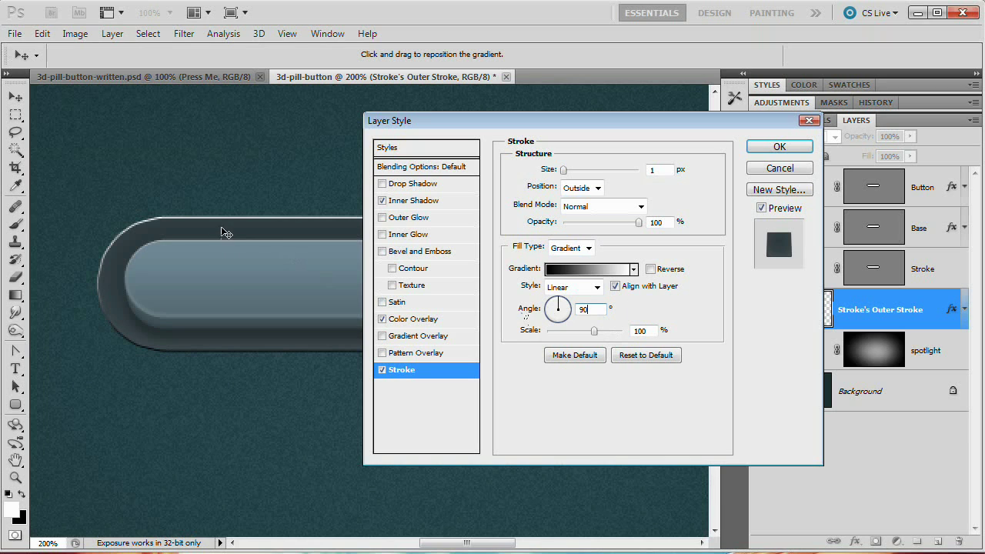
click(651, 269)
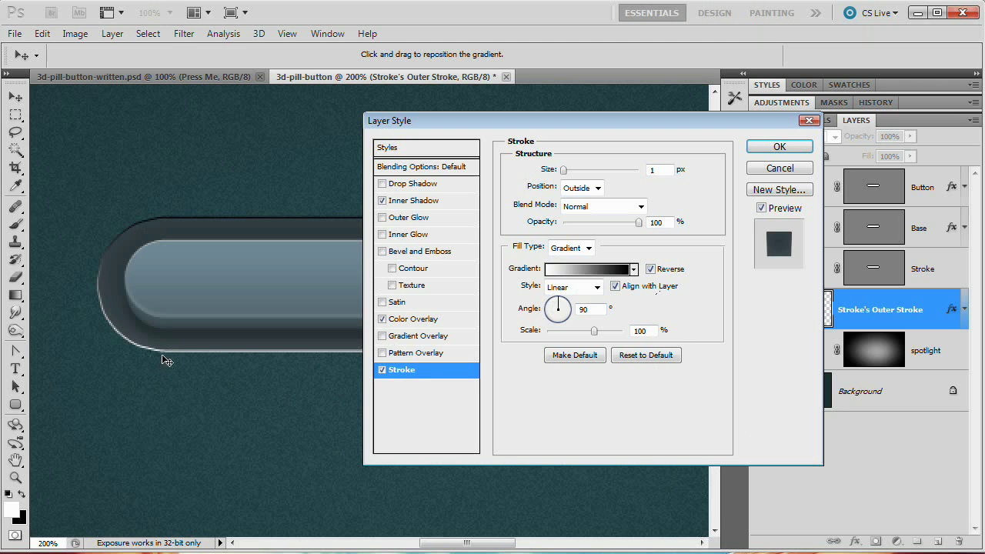
drag(559, 131, 607, 133)
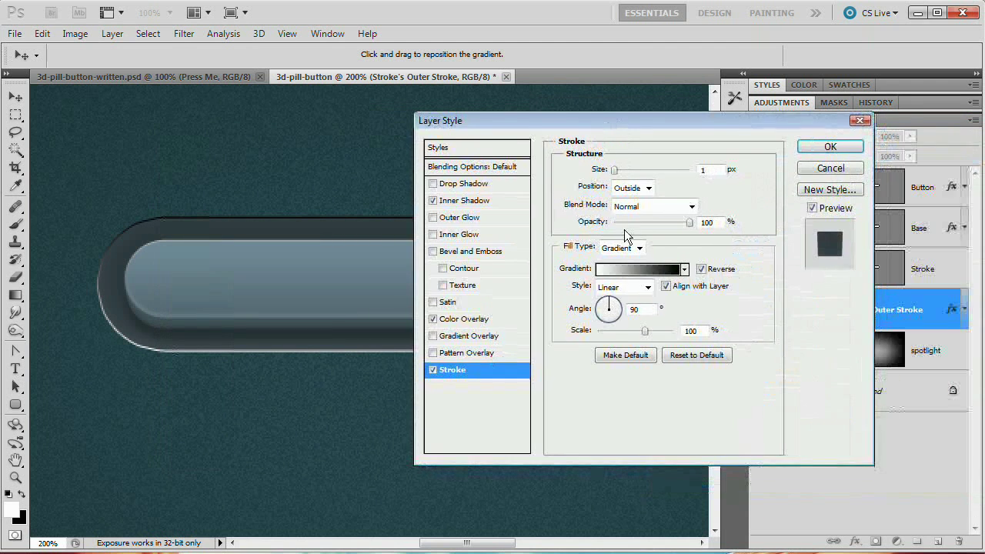
Edit the stroke gradient, adding an opacity stop at 50% location with 0% opacity
click(638, 269)
mouse_move(650, 34)
mouse_down()
mouse_move(628, 26)
mouse_move(652, 32)
mouse_up()
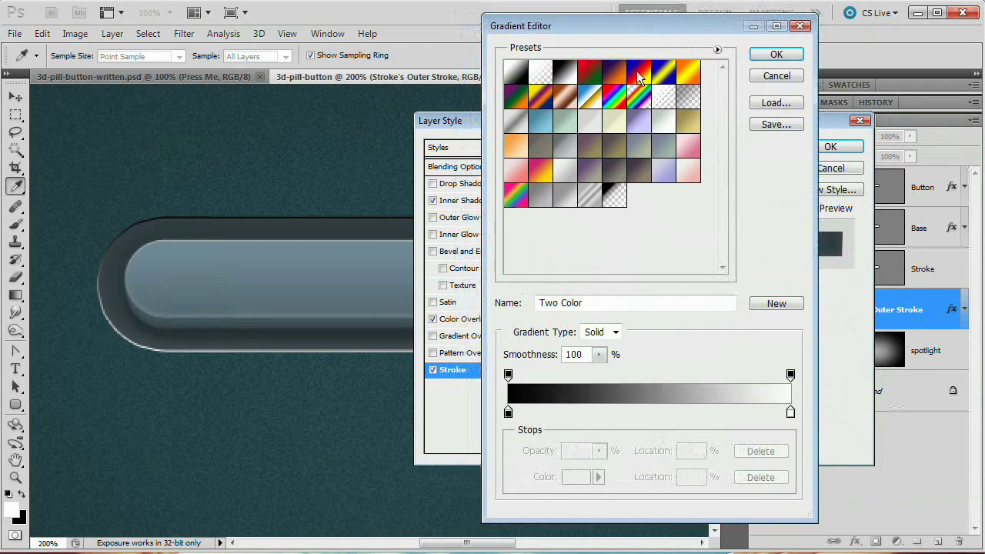
click(654, 375)
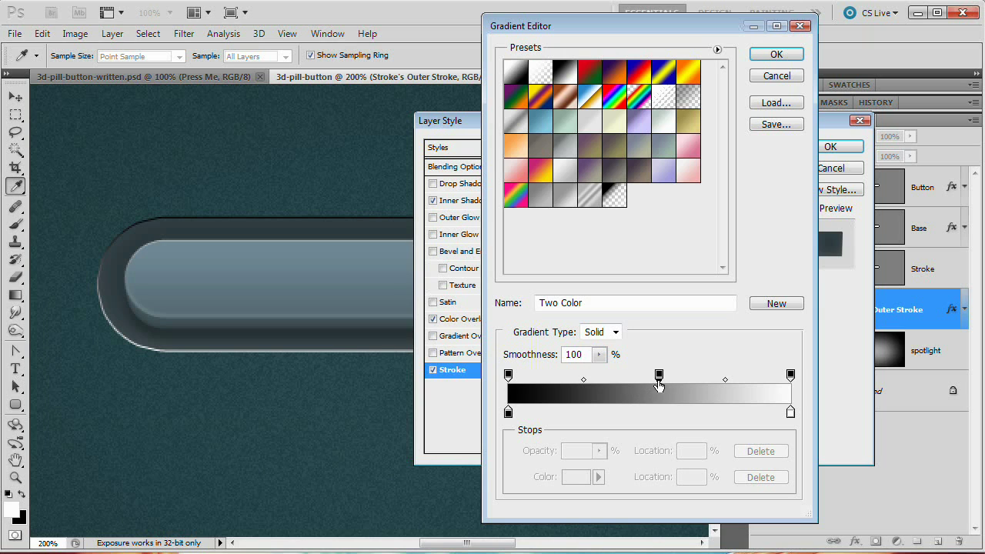
drag(655, 385, 651, 385)
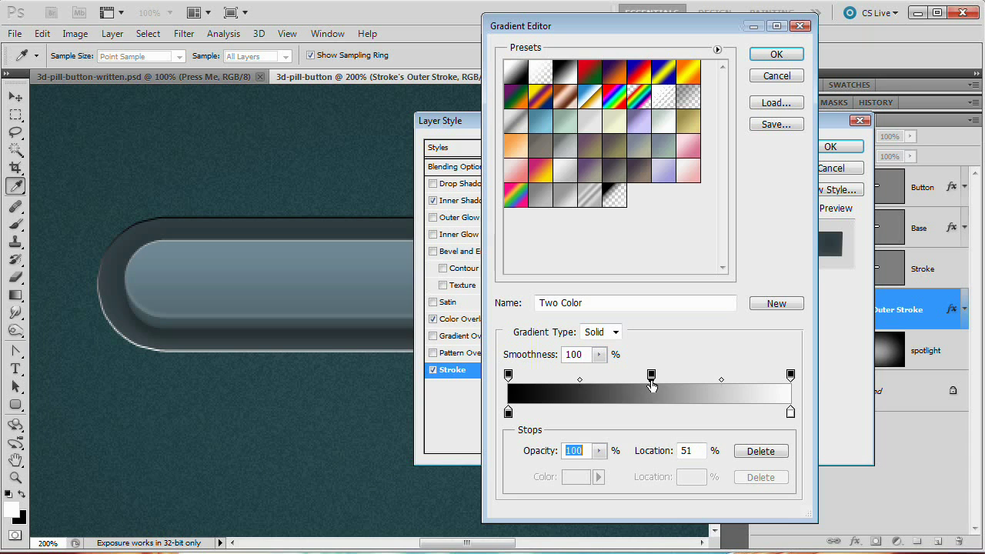
drag(651, 384, 649, 385)
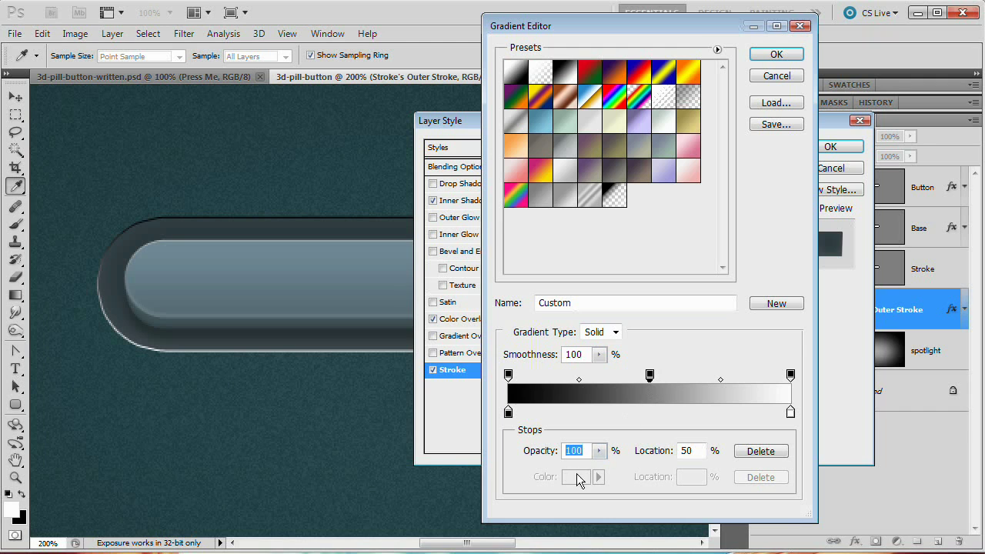
text(0)
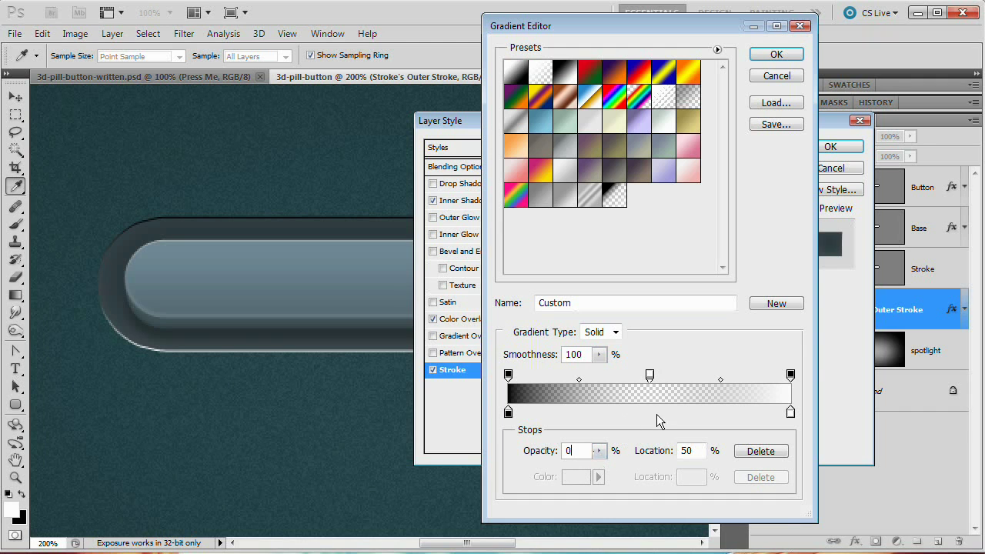
Set the opacity stop at the gradient's white end to 30% and accept the gradient
click(791, 376)
text(30)
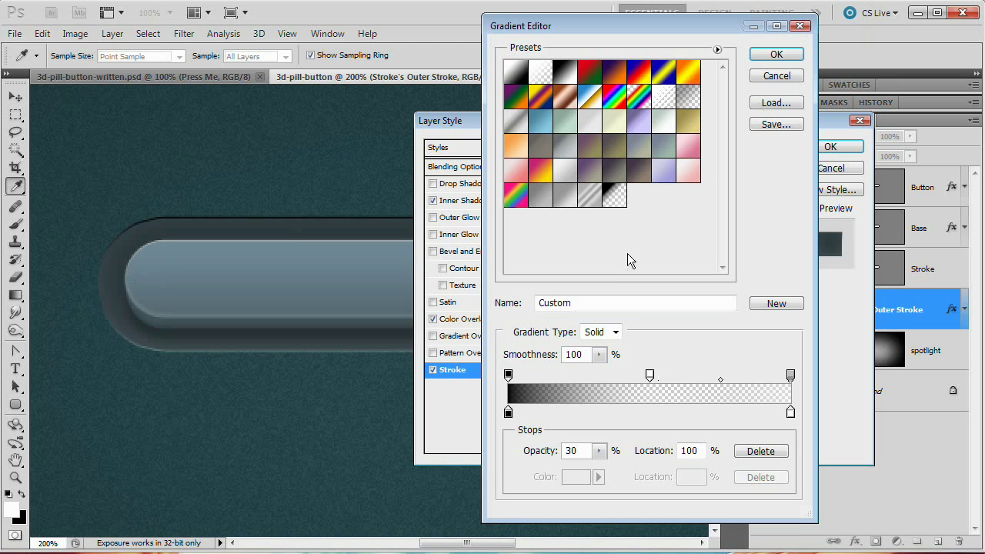
click(778, 55)
Lower the Stroke effect's overall opacity to 30% and accept the layer style
mouse_move(646, 121)
mouse_down()
mouse_move(984, 159)
mouse_move(950, 157)
mouse_up()
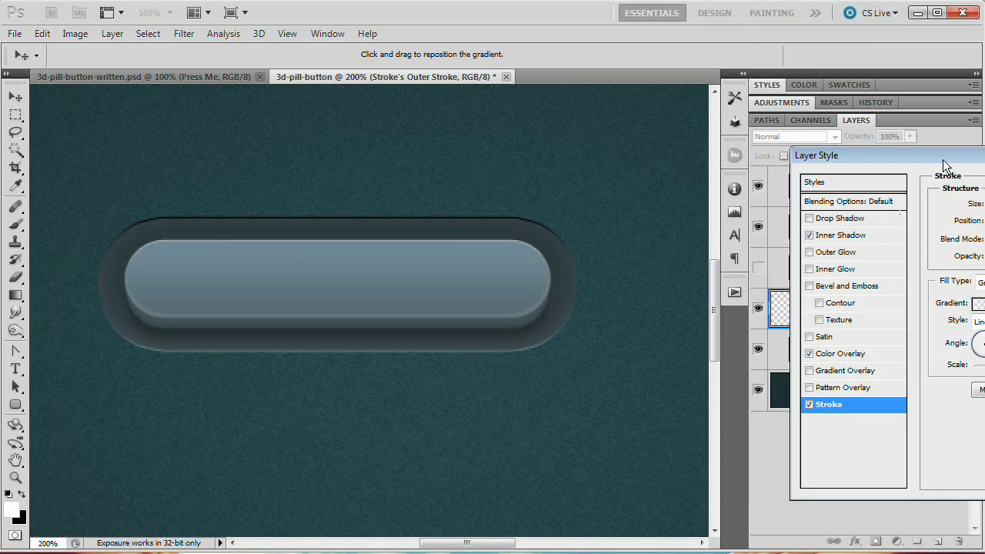
drag(944, 160, 435, 160)
double_click(576, 257)
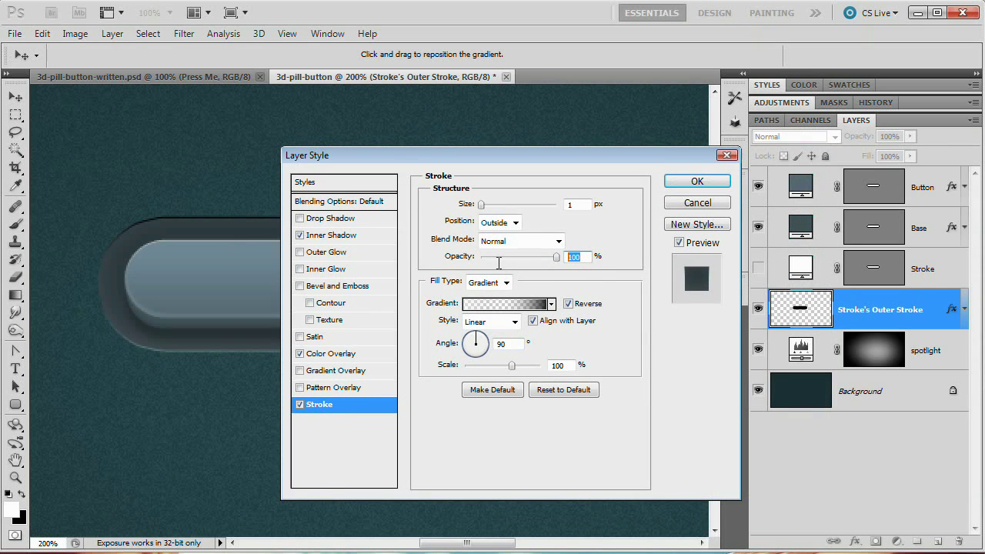
text(30)
drag(529, 158, 516, 135)
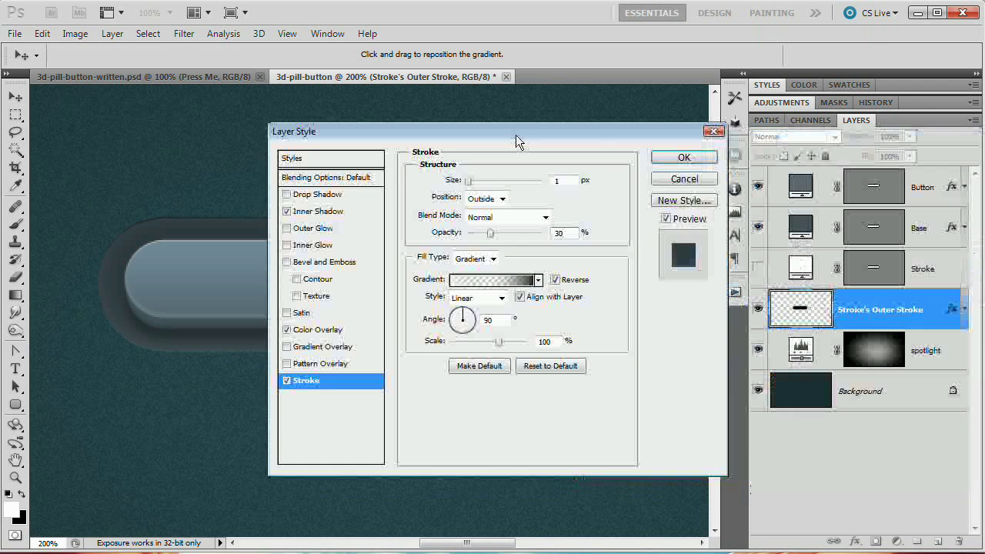
click(687, 161)
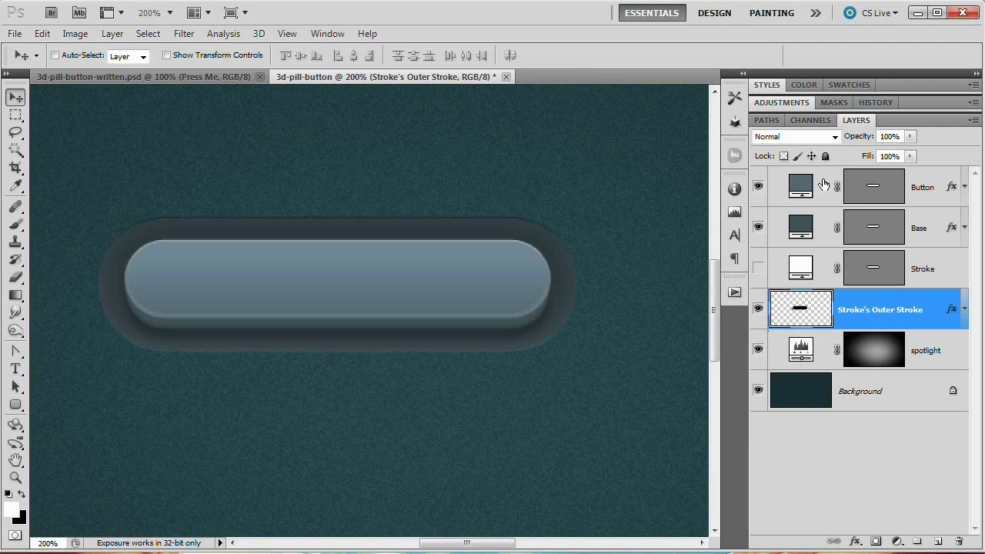
Add a white Arial Bold 18 pt text layer reading "Press Me" on the pill, above the Button layer
click(804, 183)
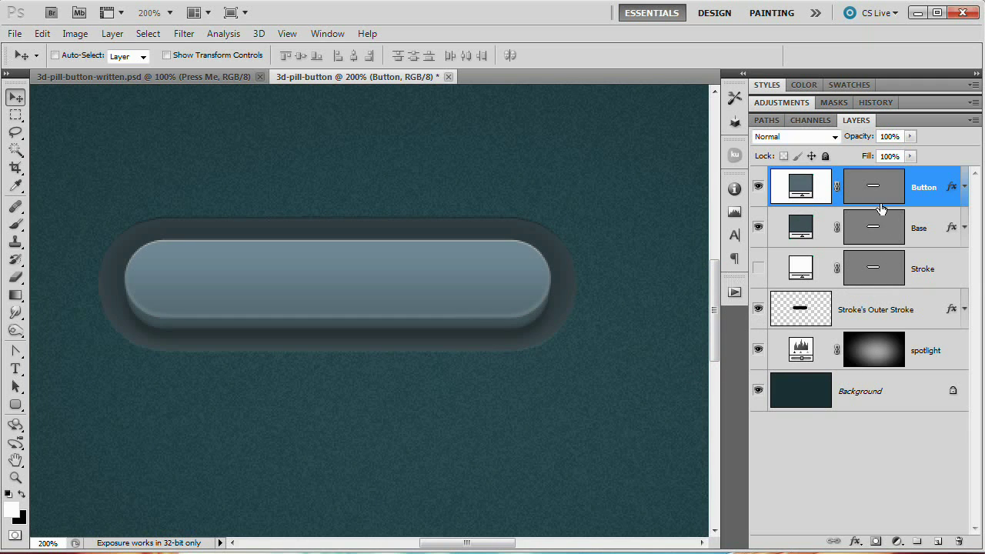
click(15, 370)
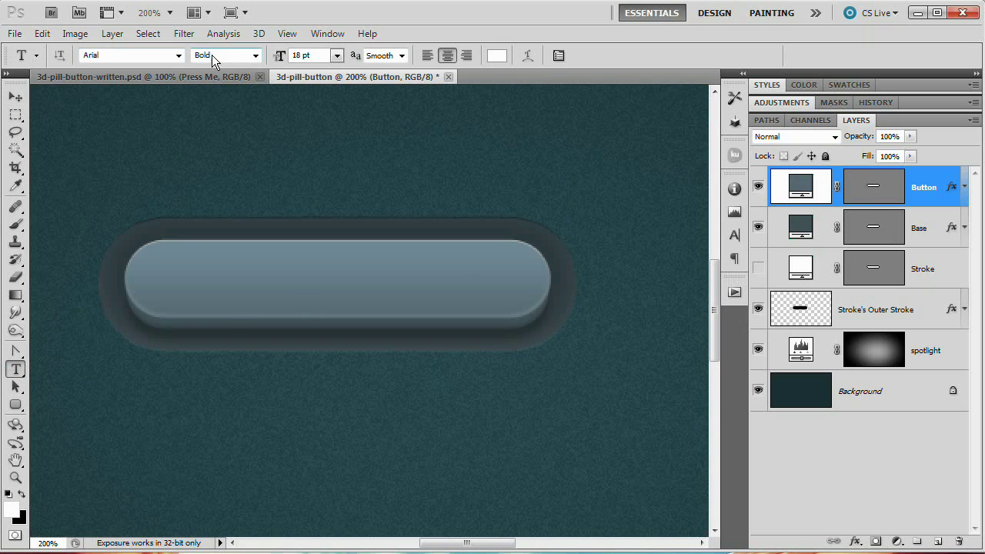
click(313, 285)
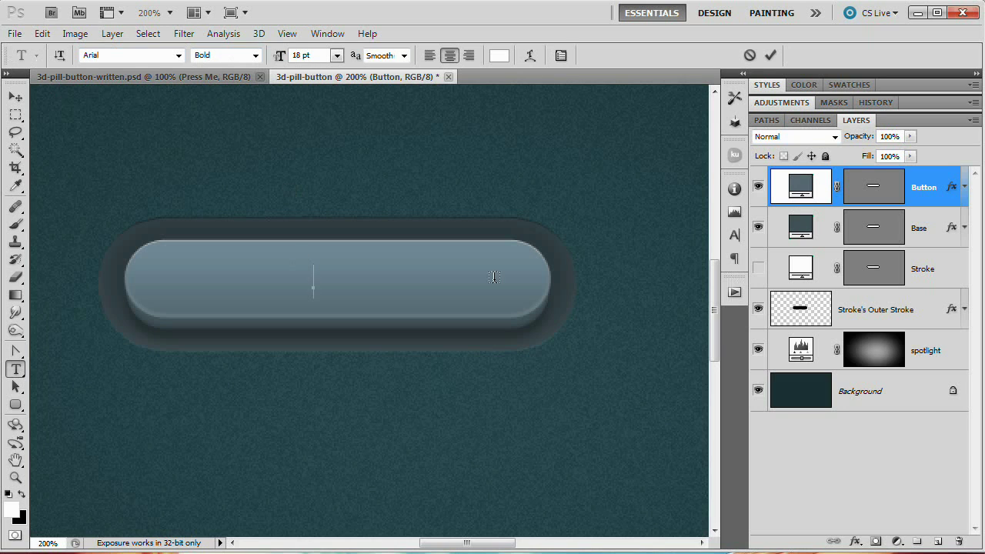
text(Press Me)
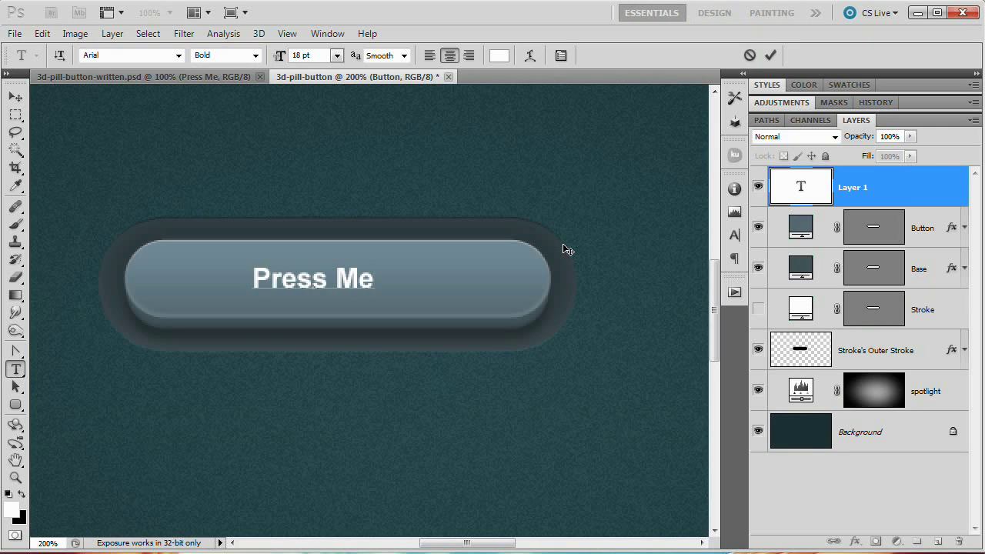
key(ctrl+Return)
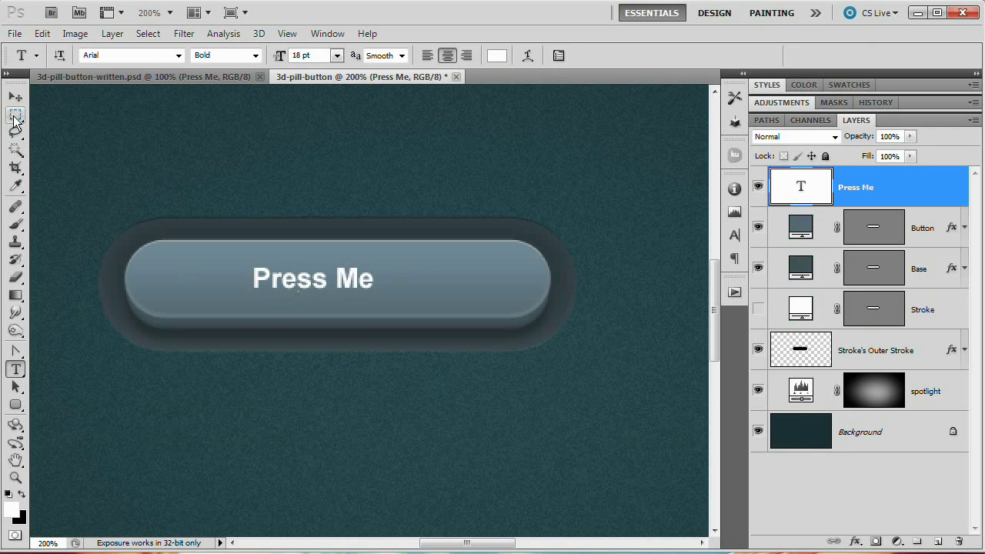
Center the "Press Me" text vertically and horizontally within a selection of the Button shape, and deselect
click(15, 97)
drag(321, 282, 349, 284)
ctrl+click(885, 232)
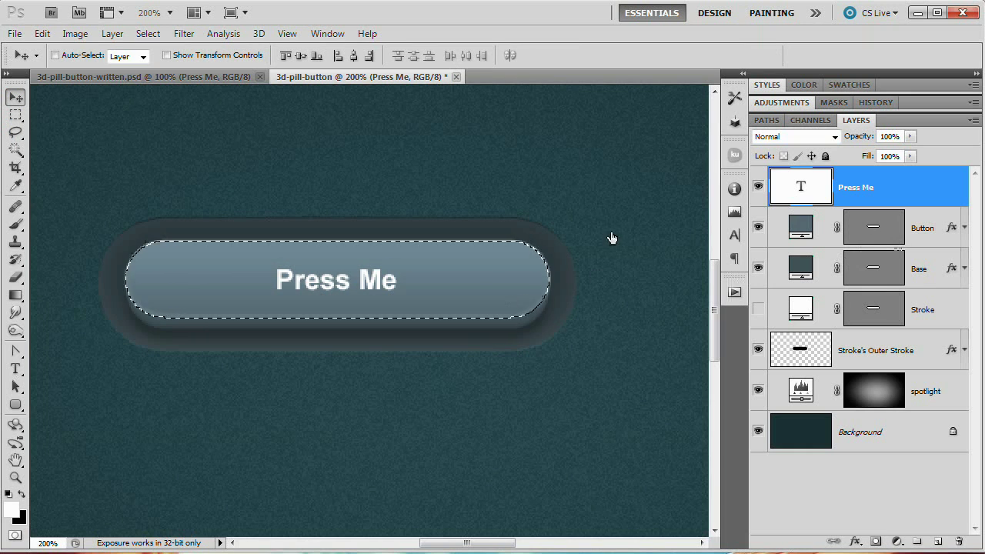
click(302, 57)
click(354, 57)
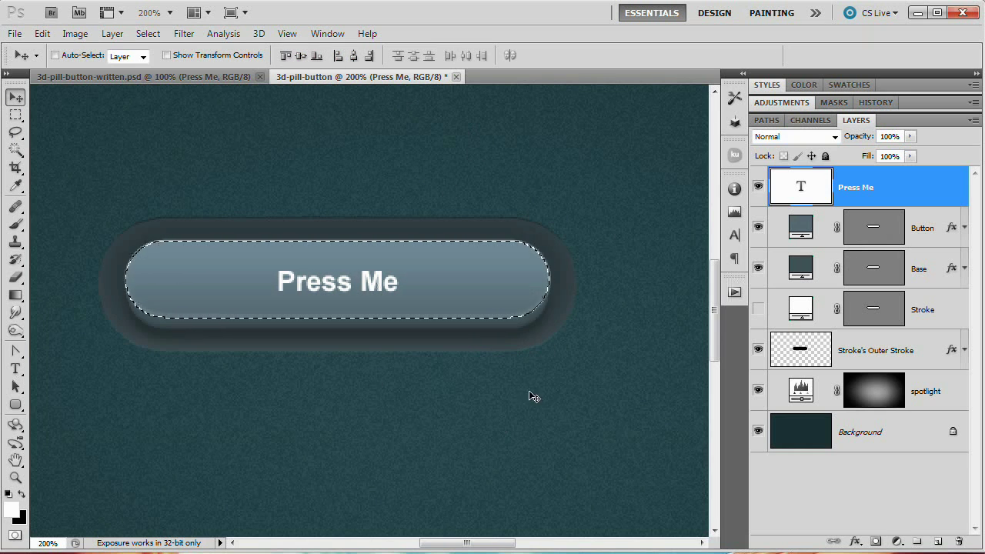
key(ctrl+d)
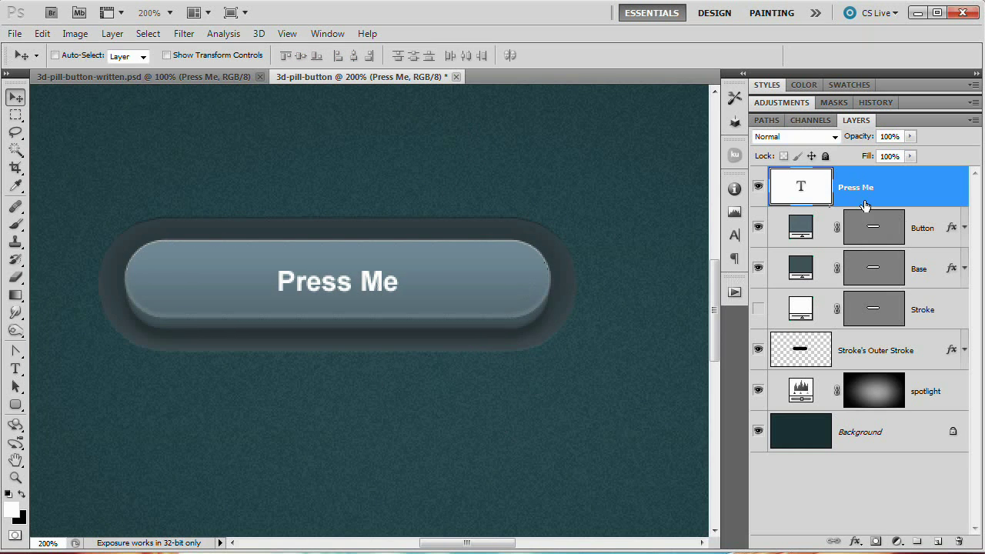
Set the Press Me text layer's blend mode to Soft Light and add a Drop Shadow effect to it
click(833, 137)
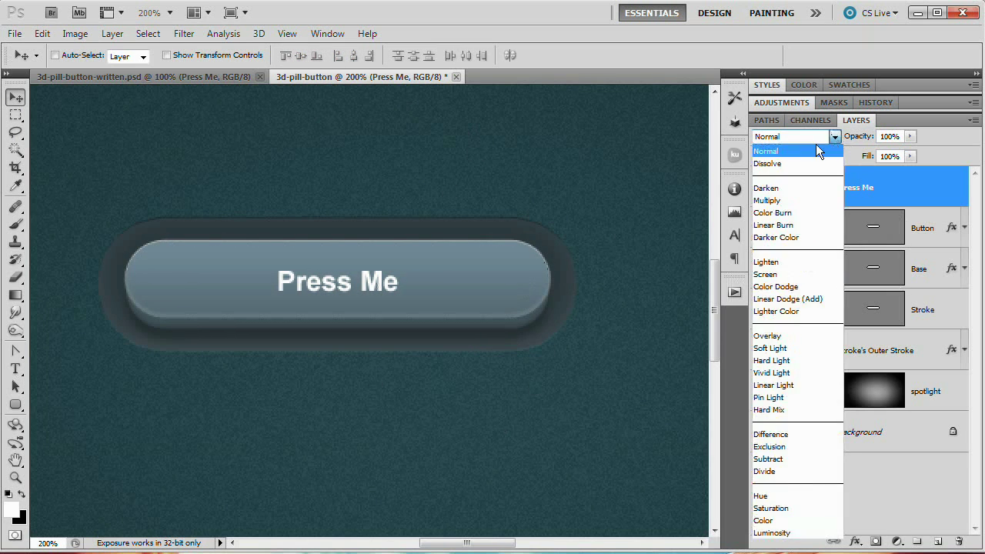
click(771, 348)
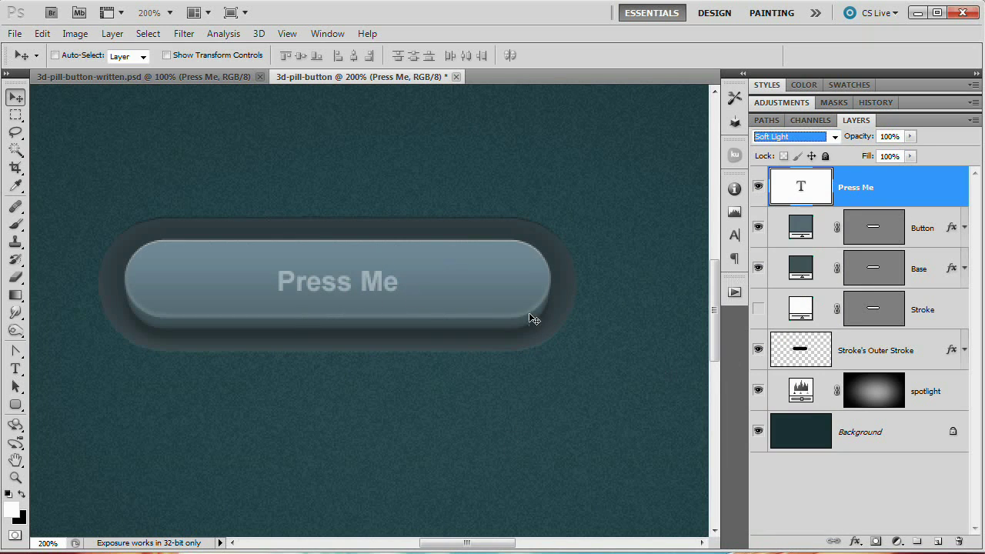
click(113, 33)
mouse_move(154, 117)
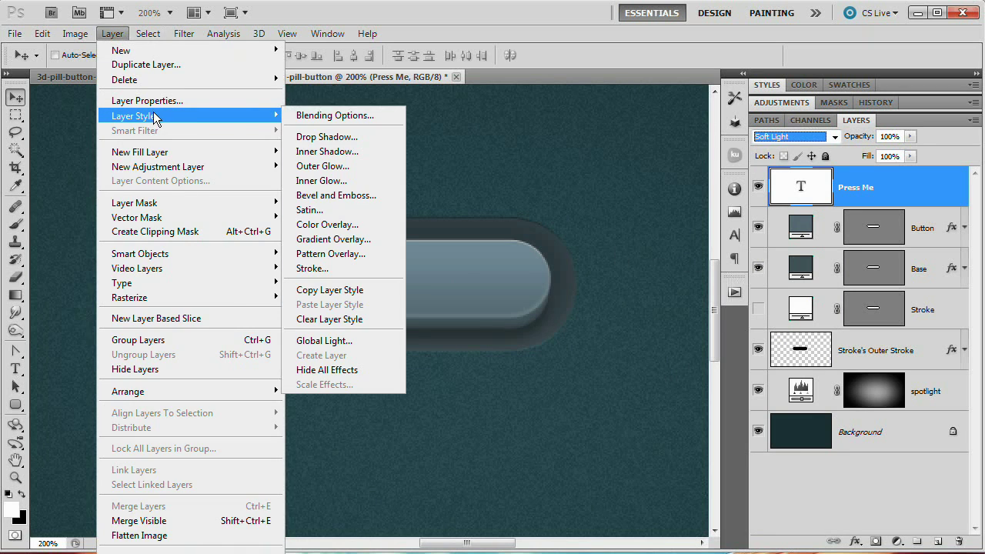
click(342, 144)
drag(511, 133, 752, 122)
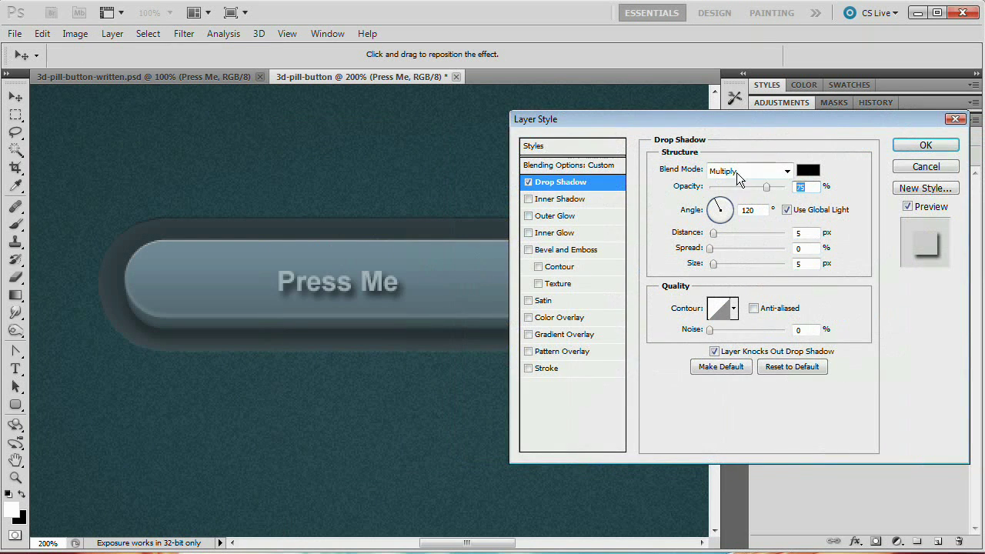
Change the text drop shadow's blend mode to Normal and its color to white (ffffff)
click(789, 171)
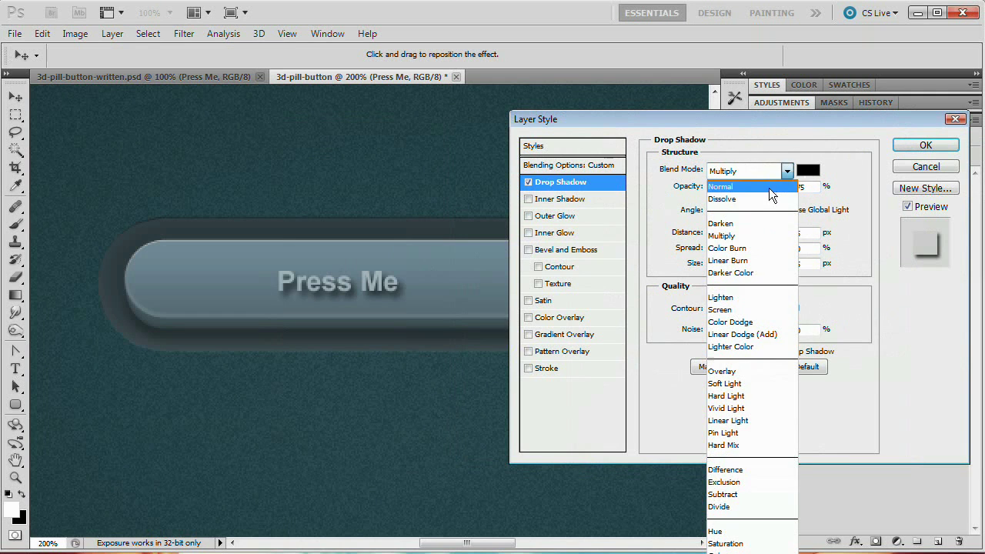
click(769, 188)
click(808, 170)
drag(508, 262, 422, 166)
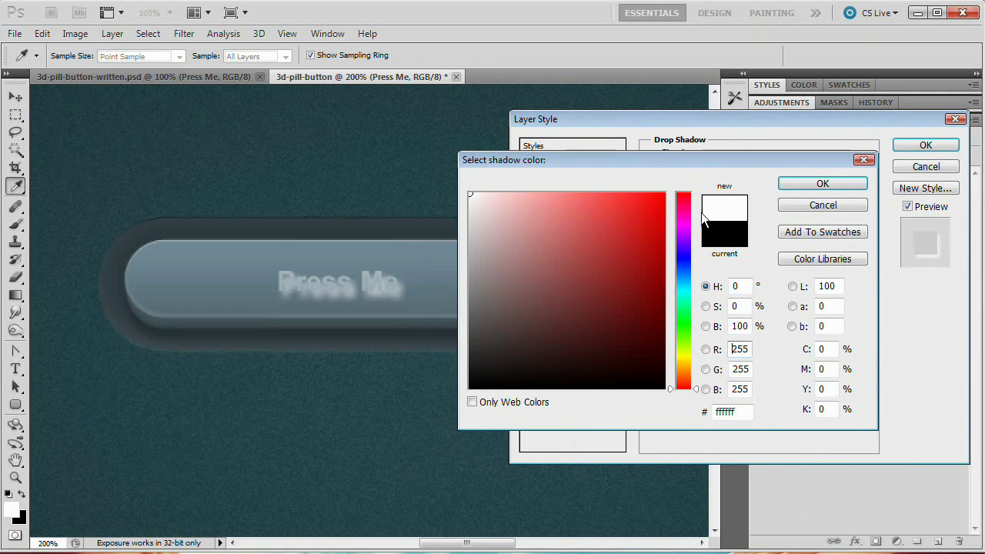
click(823, 183)
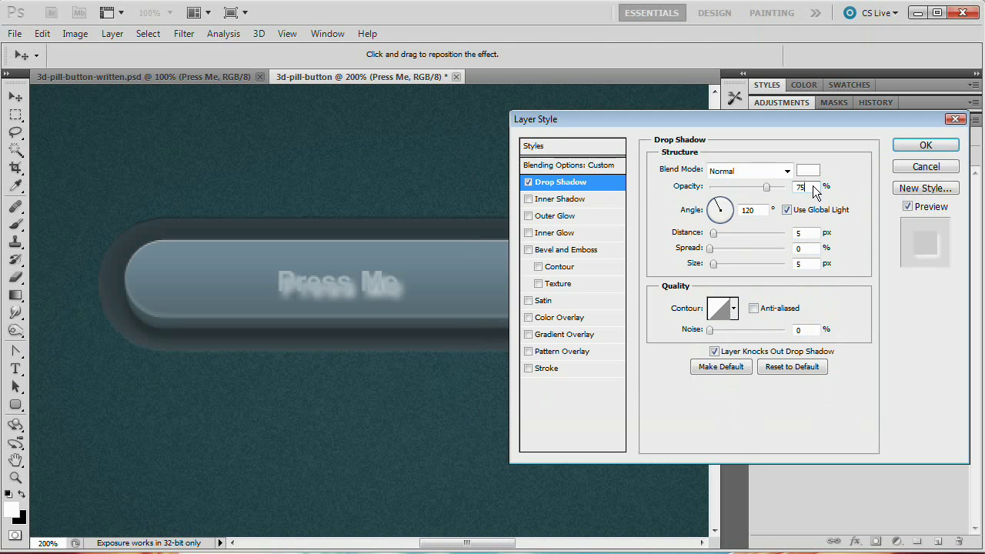
Set the drop shadow to 60% opacity, a 90° angle without global light, 1 px distance and 0 px size
text(60)
click(787, 210)
text(90)
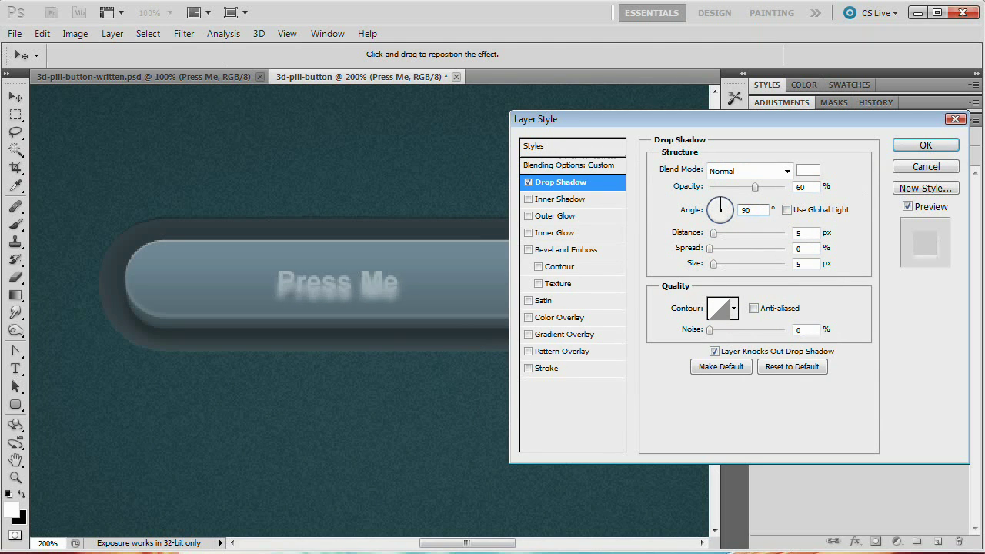
double_click(803, 233)
text(1)
double_click(812, 265)
text(0)
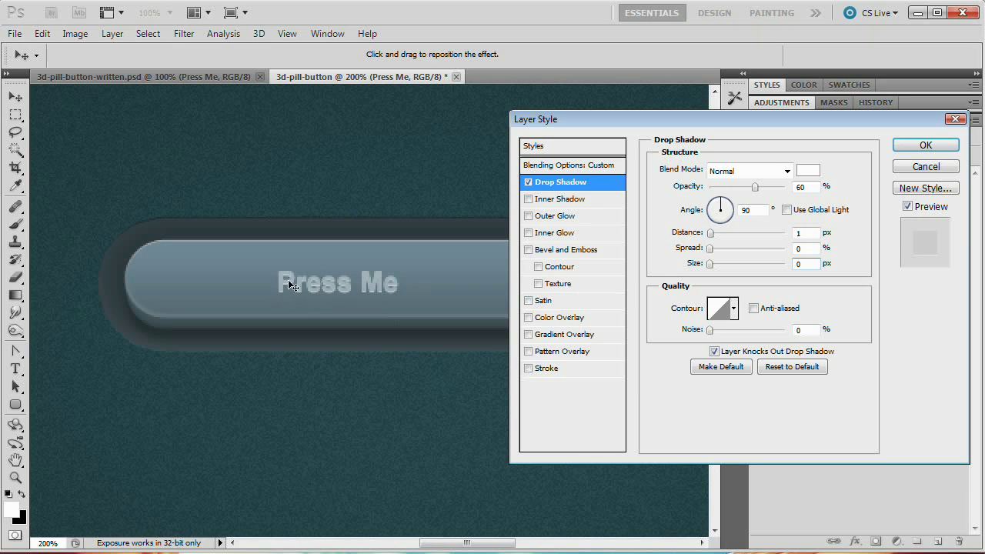
Add an Inner Shadow effect to the Press Me text, using Multiply blend mode at 60% opacity
click(547, 200)
click(748, 171)
click(750, 169)
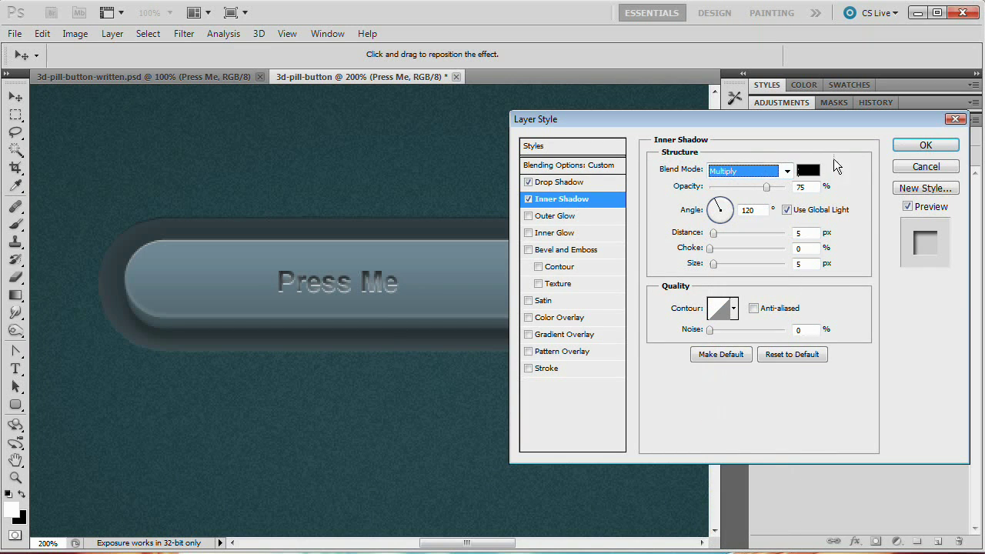
click(805, 188)
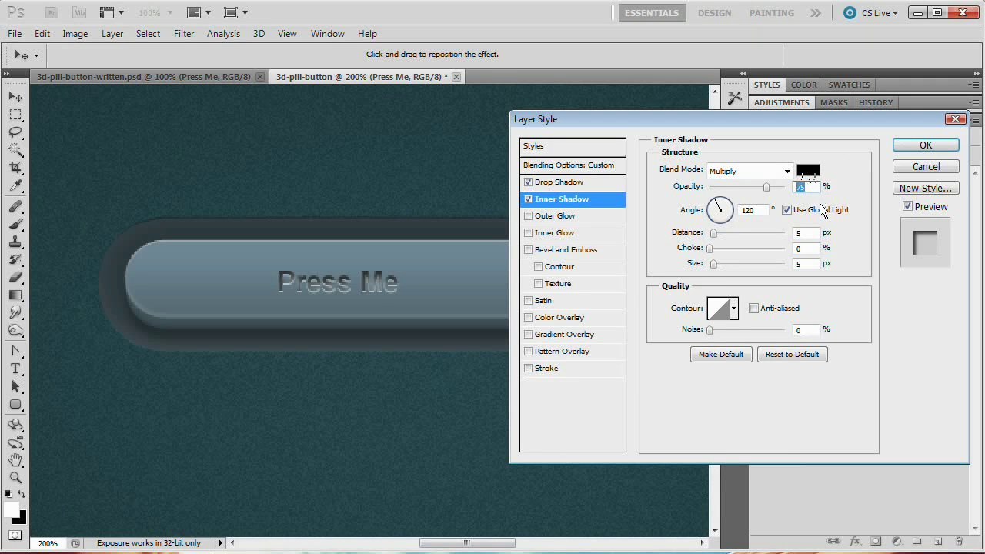
text(60)
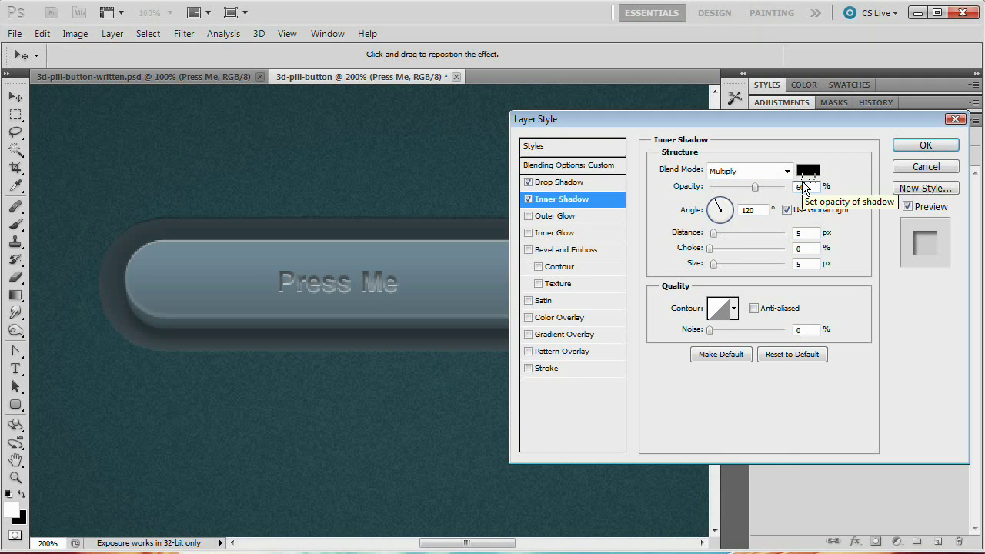
Set the inner shadow to a 90° angle without global light, 1 px distance and 0 px size
click(787, 210)
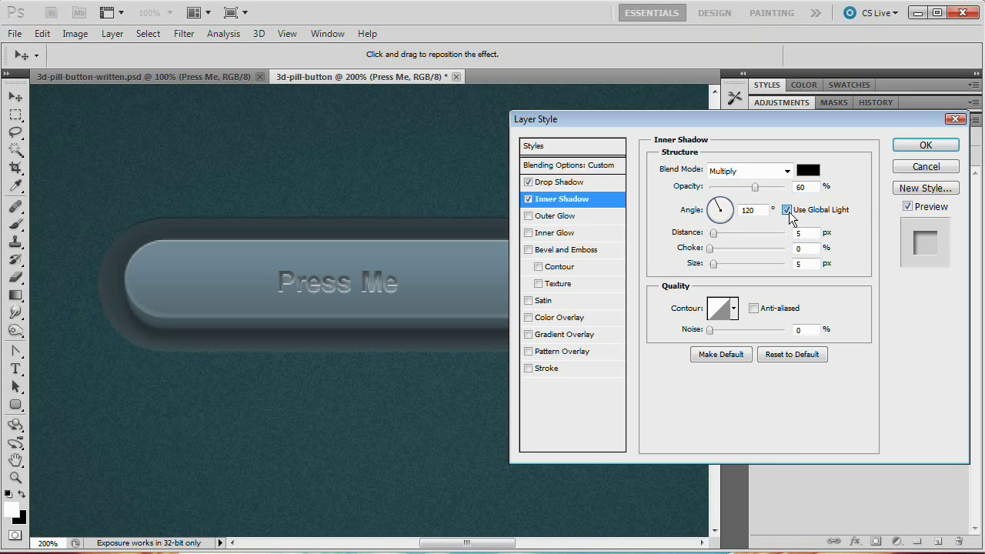
click(683, 206)
text(90)
key(Tab)
text(1)
double_click(804, 264)
text(0)
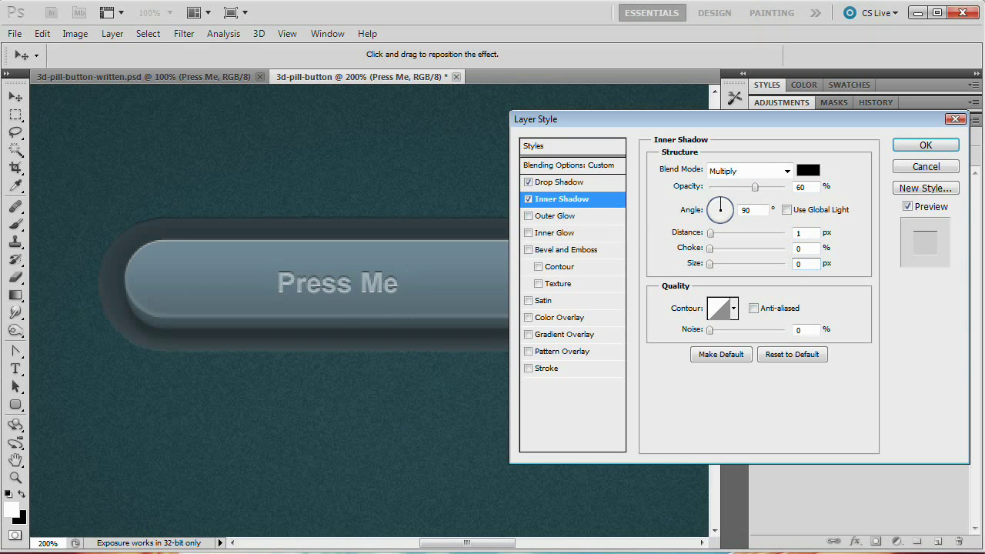
Add a white (ffffff) Color Overlay to the Press Me text with its blend mode set to Soft Light
click(561, 317)
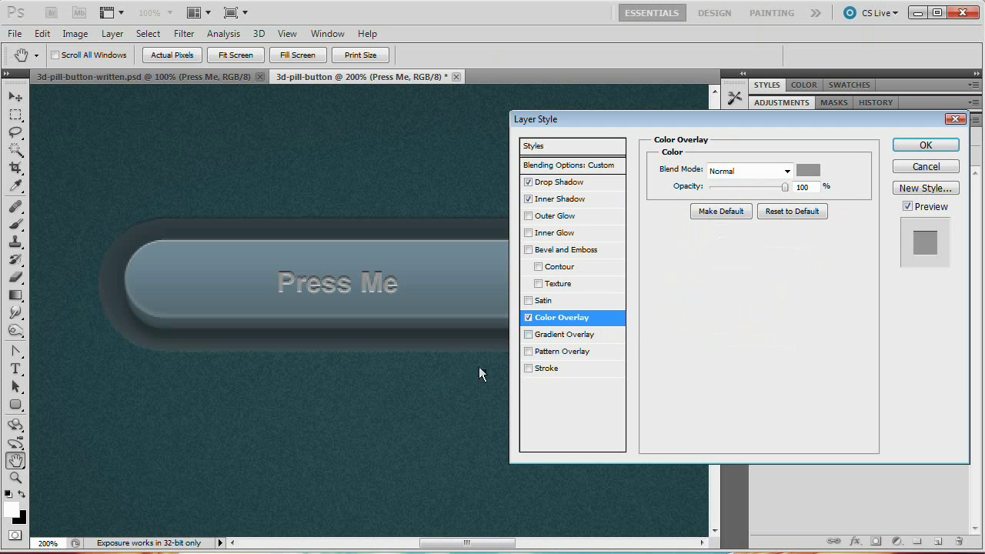
click(808, 170)
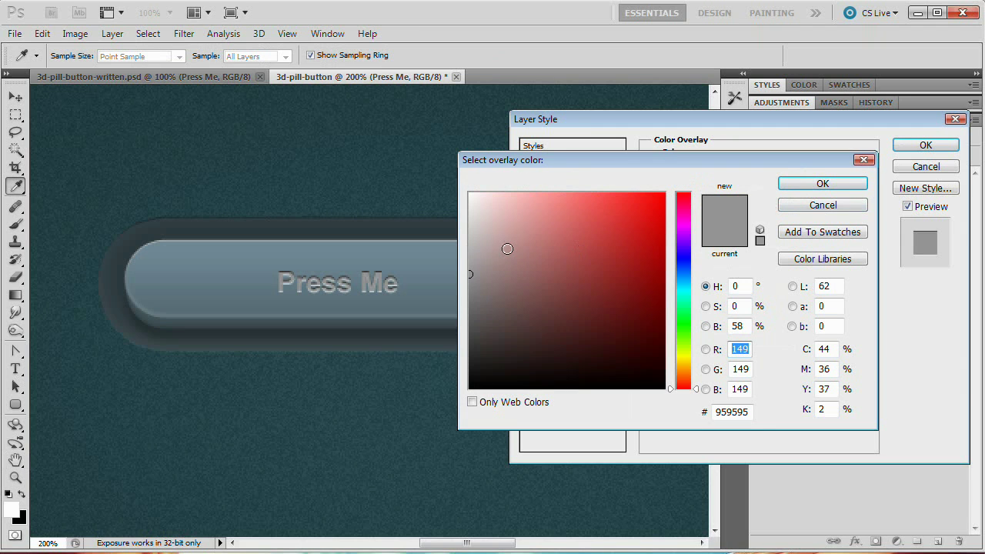
click(469, 194)
drag(803, 165, 624, 132)
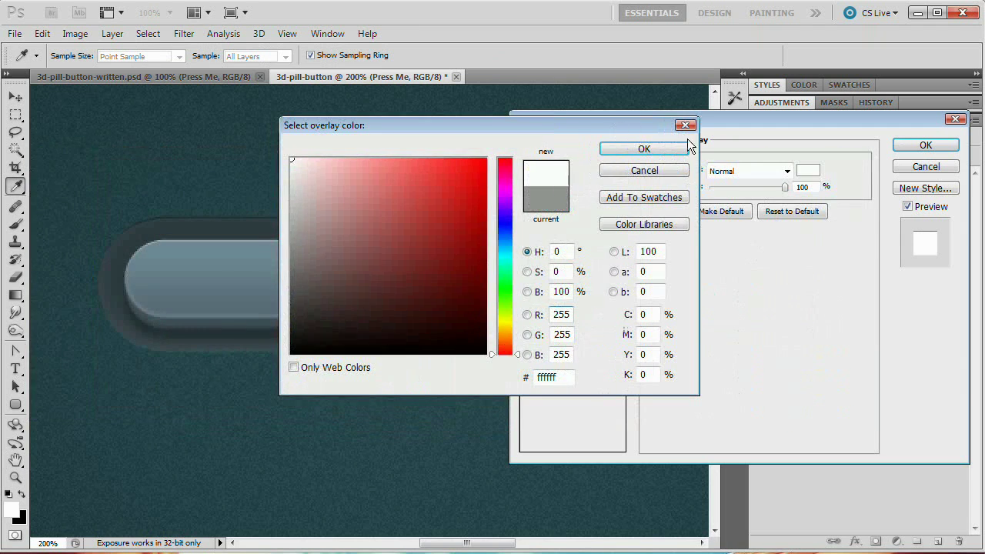
click(786, 171)
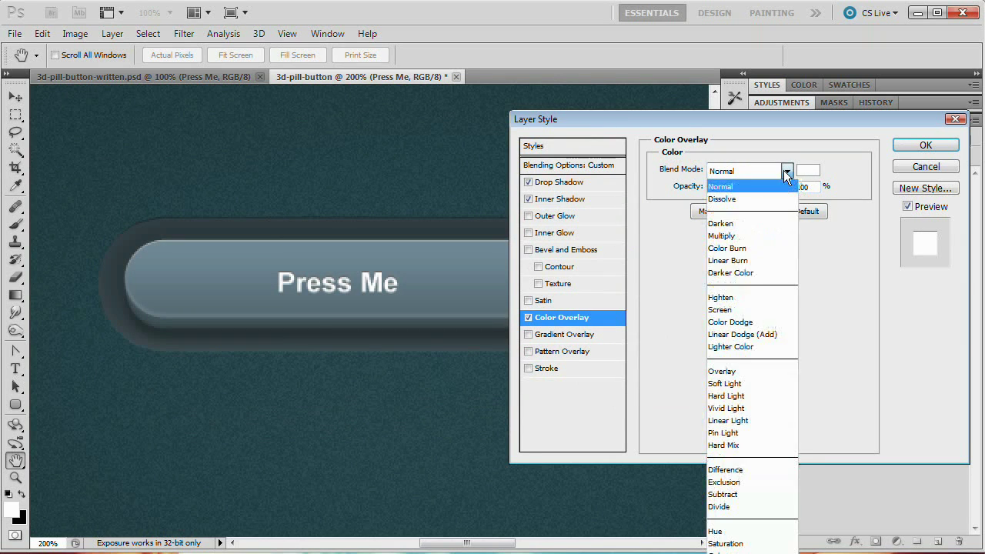
click(741, 383)
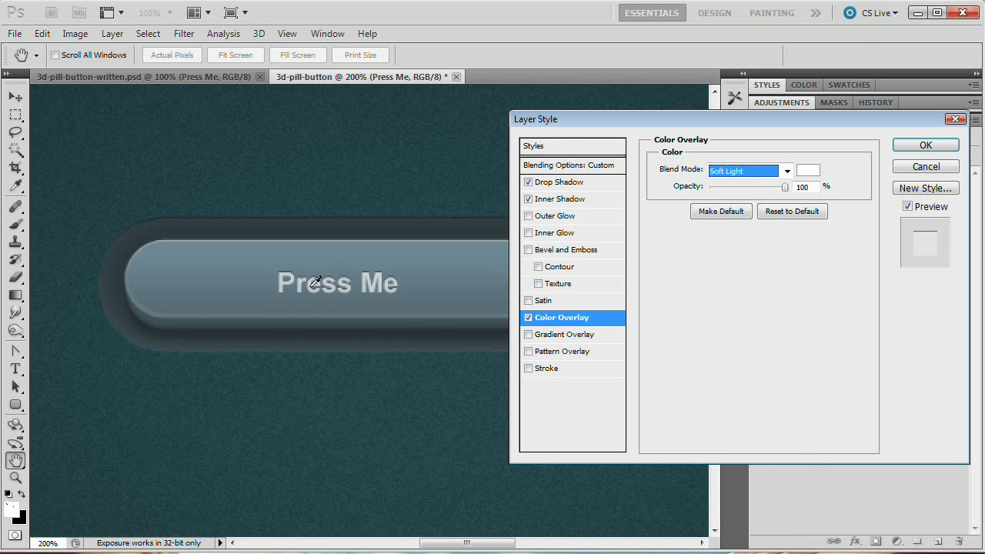
Add a Gradient Overlay to the Press Me text using the Foreground to Transparent preset
click(567, 333)
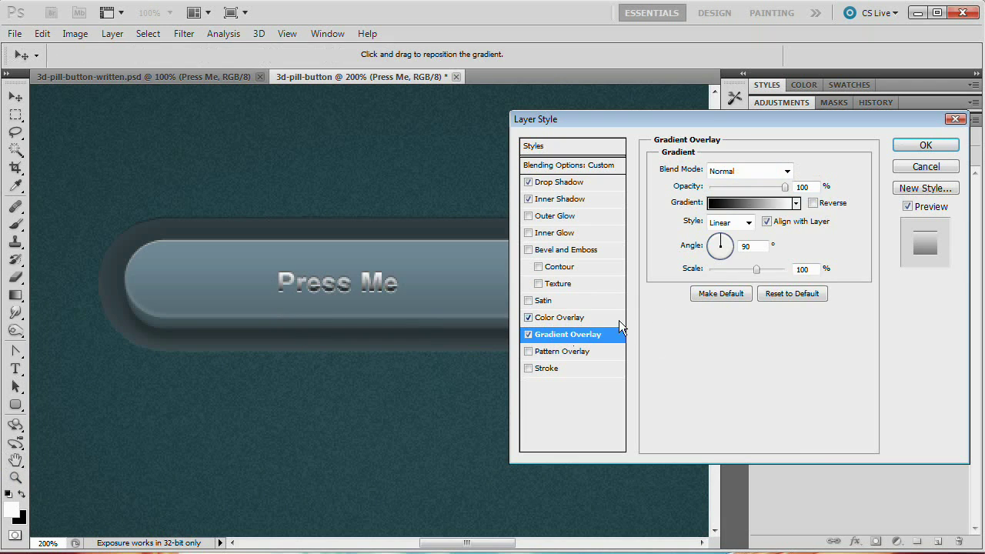
click(742, 202)
click(542, 75)
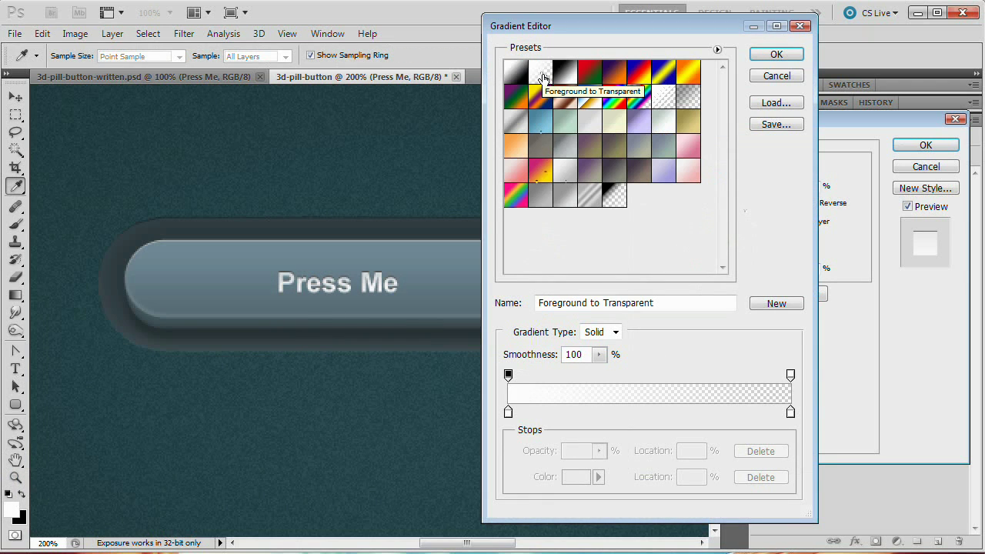
click(778, 55)
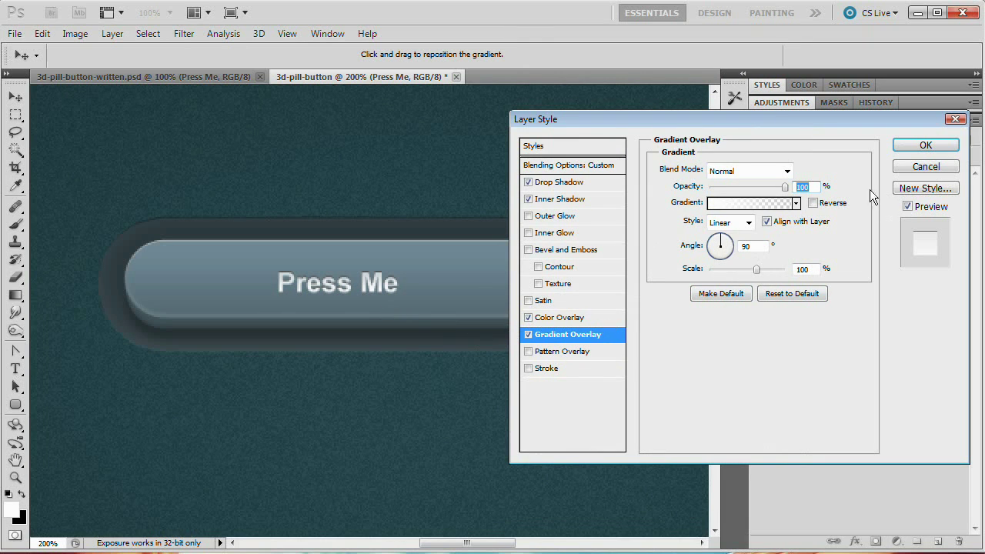
Reverse the gradient overlay, set its blend mode to Soft Light, and apply the layer style
click(833, 205)
click(770, 170)
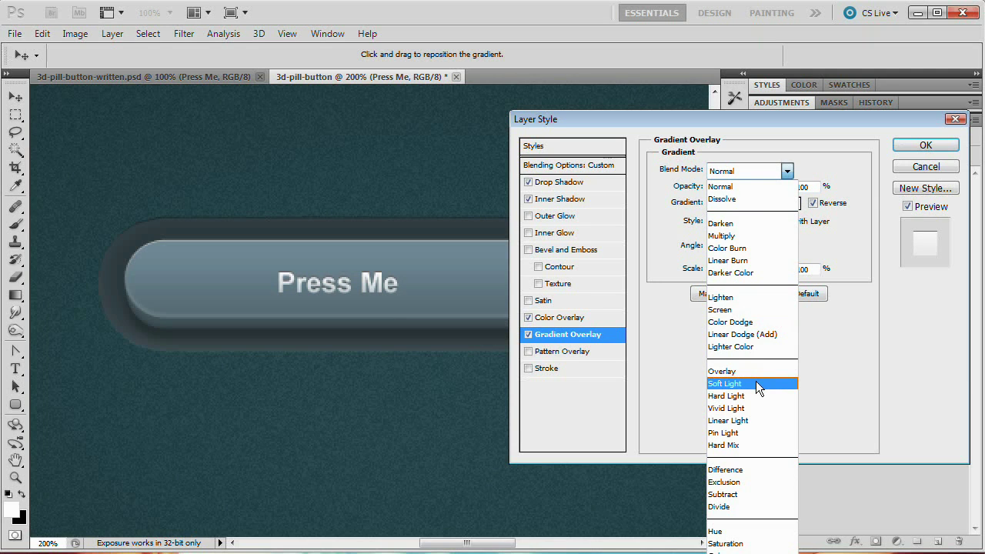
click(756, 382)
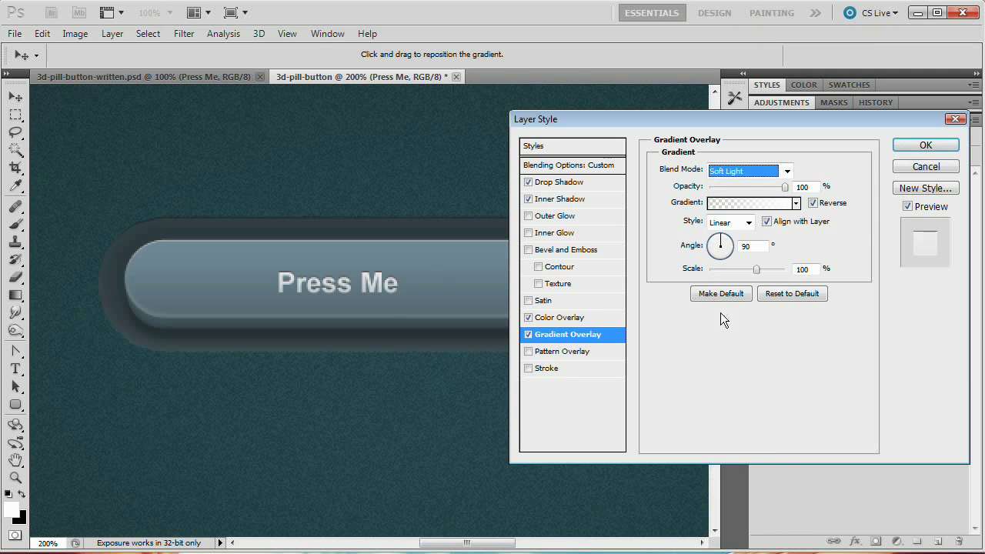
click(528, 334)
click(529, 335)
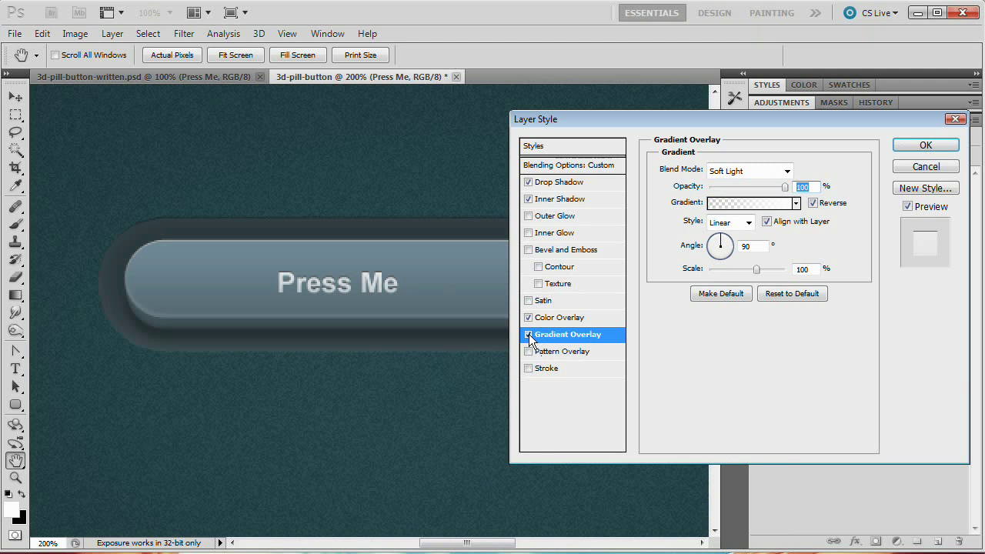
click(925, 145)
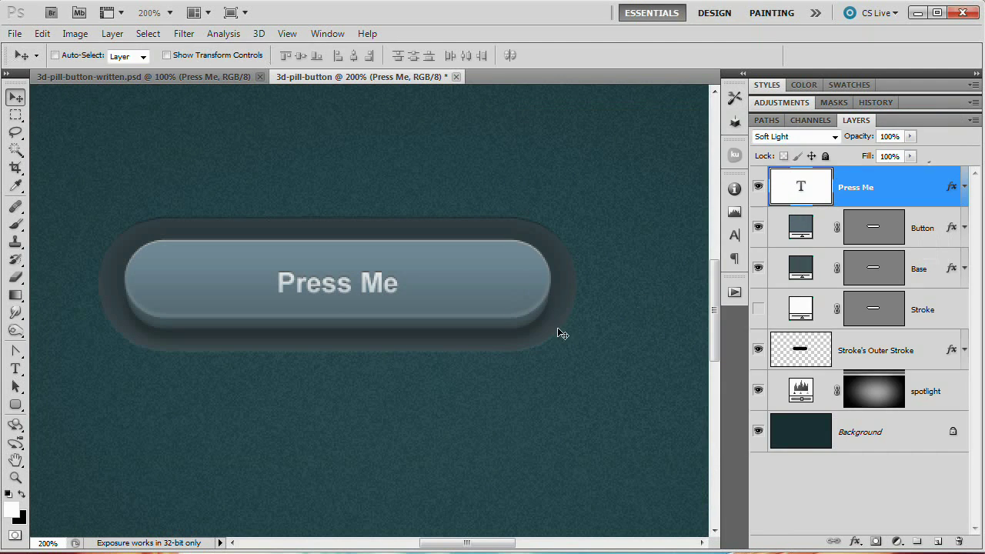
Examine the finished button at smaller scales against the whole spotlighted background
key(ctrl+minus)
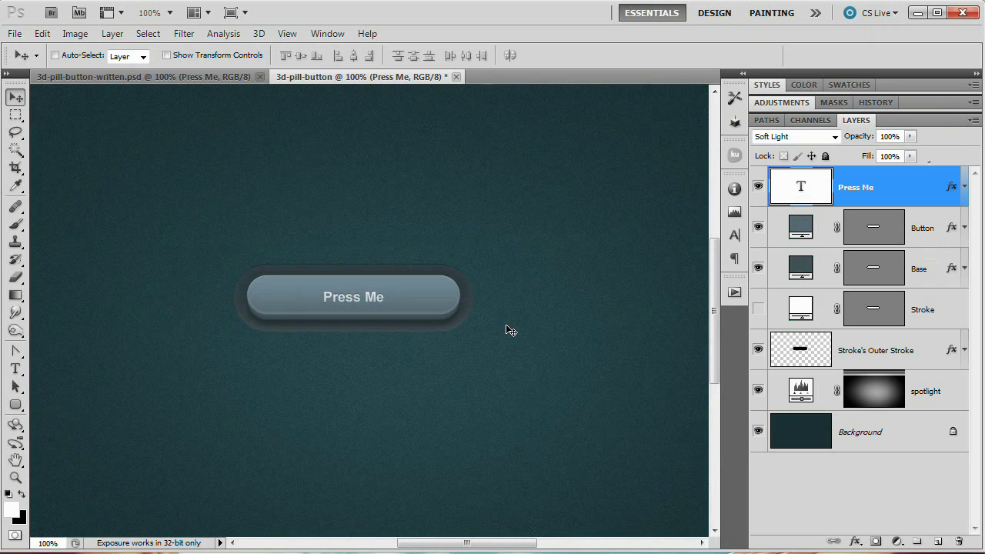
drag(504, 309, 549, 306)
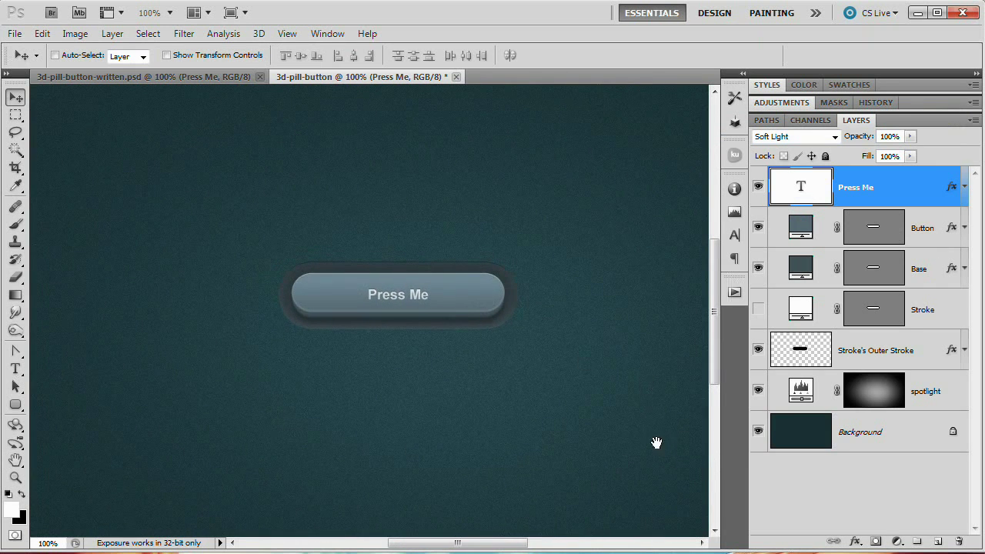
key(ctrl+minus)
key(ctrl+minus)
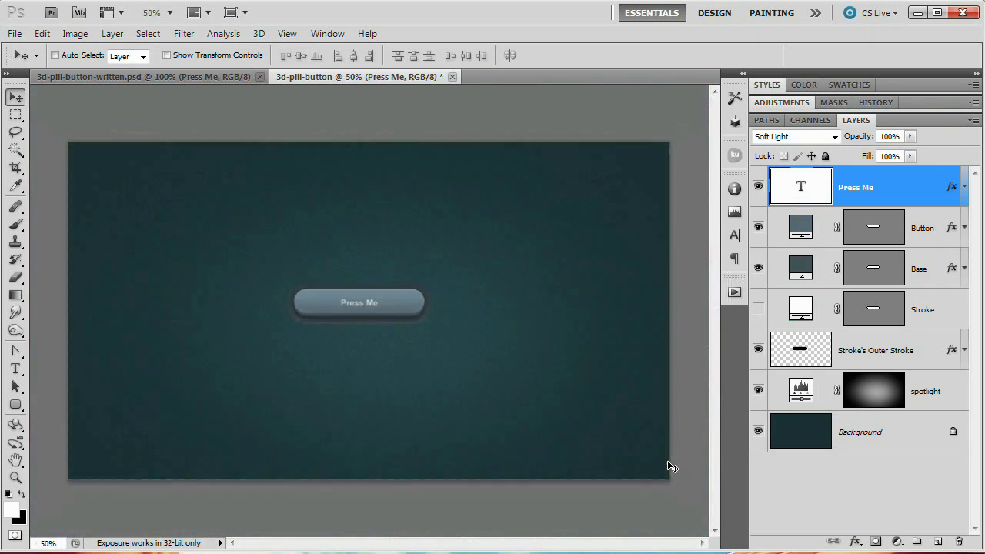
key(ctrl+plus)
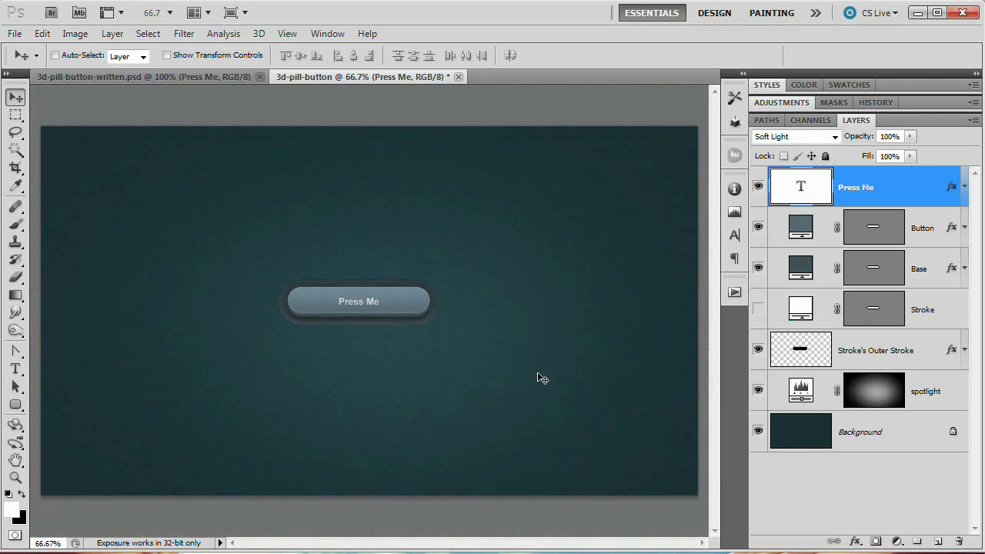